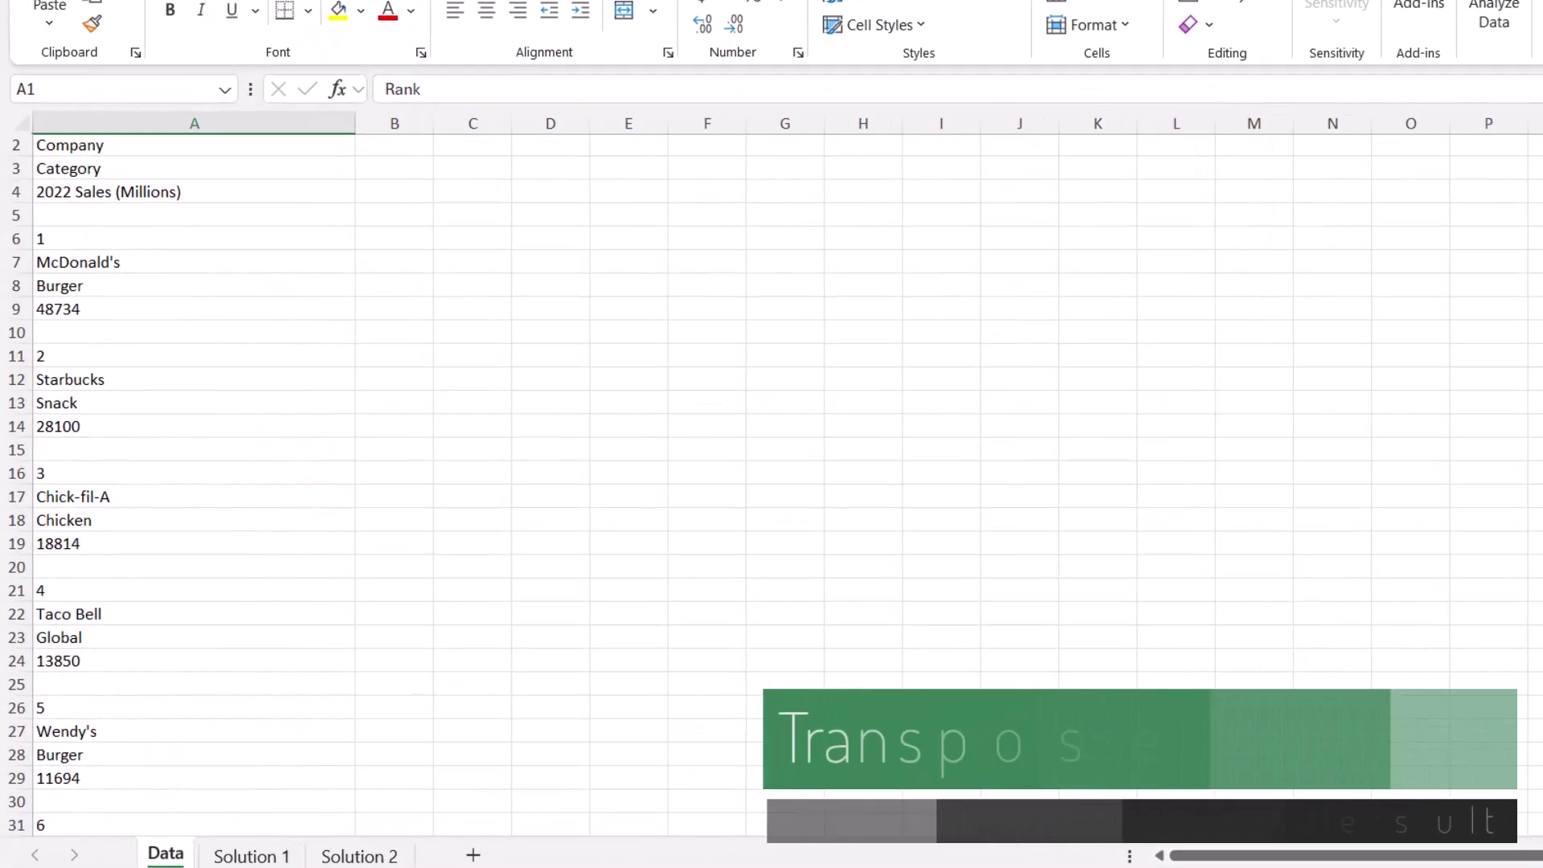
- Select the restaurant entries range A6:A254 through the Name Box
{"action": "scroll", "coordinate": [771, 450], "scroll_direction": "down", "scroll_amount": 15}
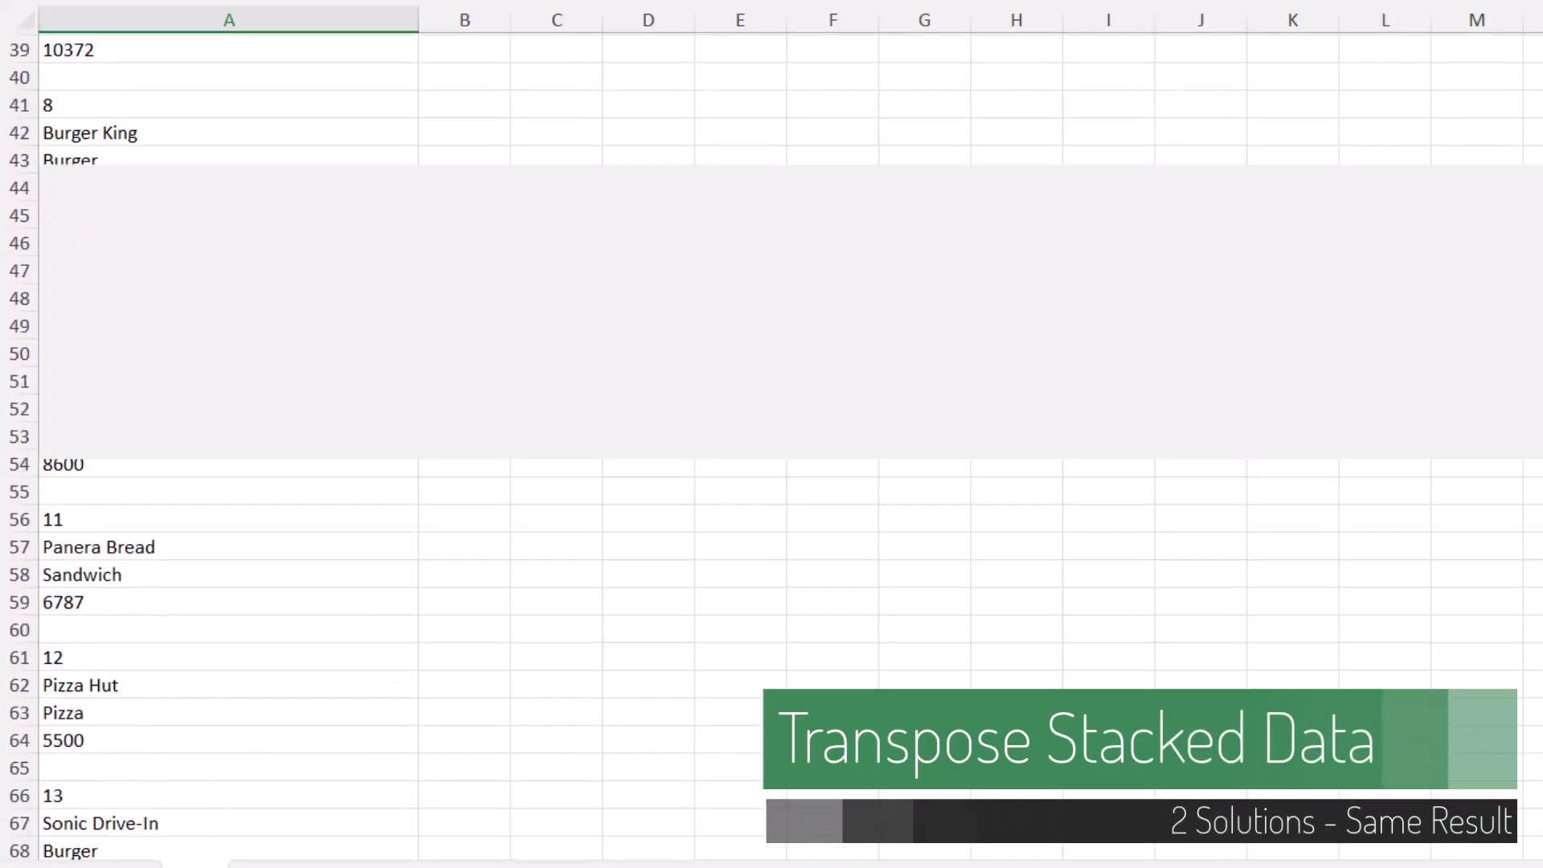
{"action": "scroll", "coordinate": [772, 446], "scroll_direction": "down", "scroll_amount": 6}
{"action": "scroll", "coordinate": [772, 446], "scroll_direction": "up", "scroll_amount": 15}
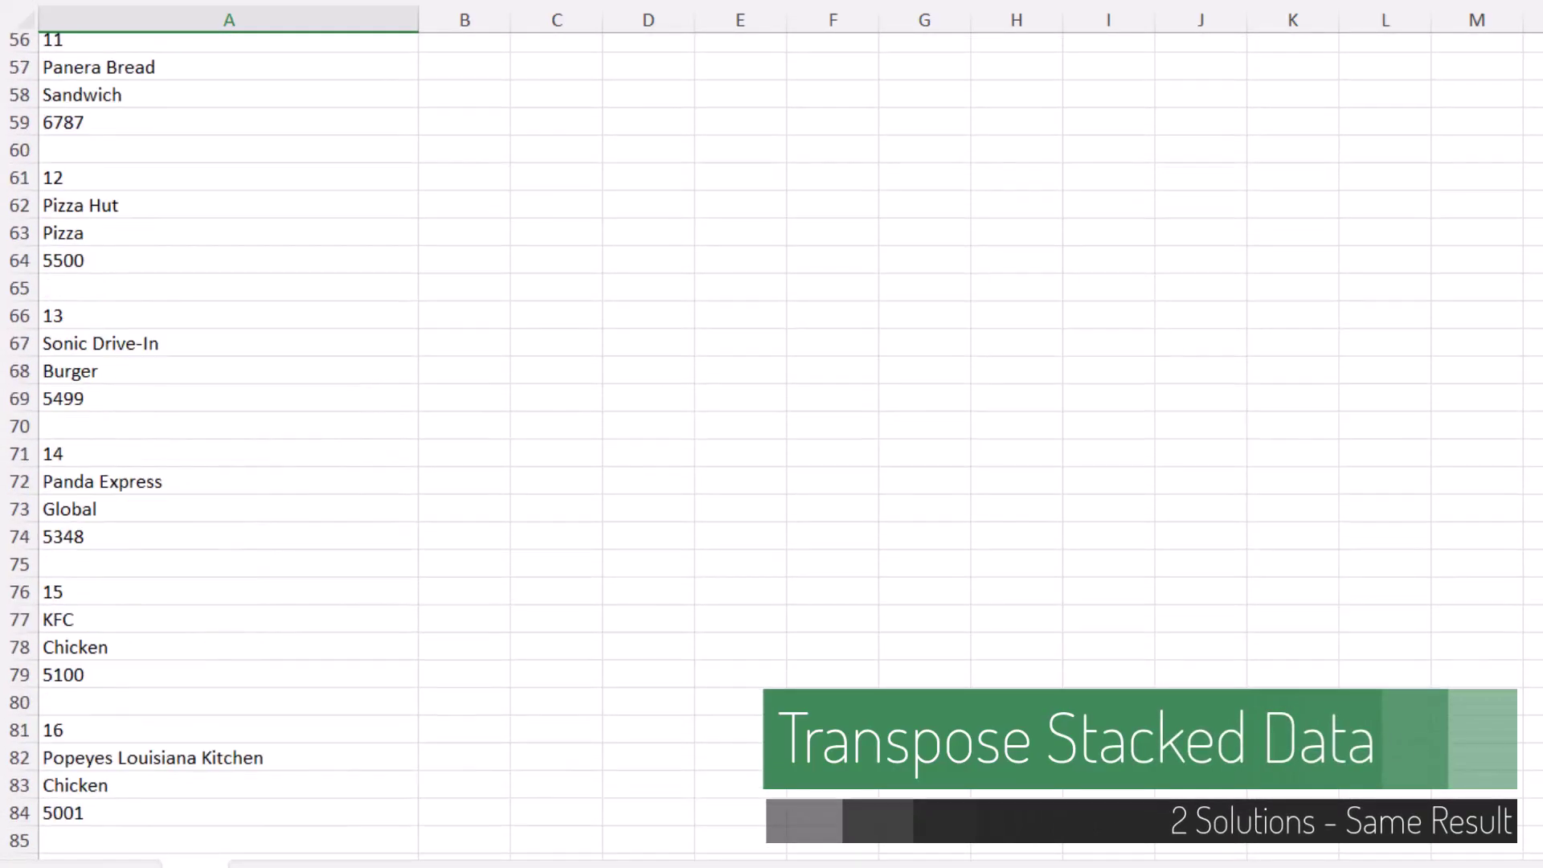
{"action": "scroll", "coordinate": [771, 446], "scroll_direction": "up", "scroll_amount": 7}
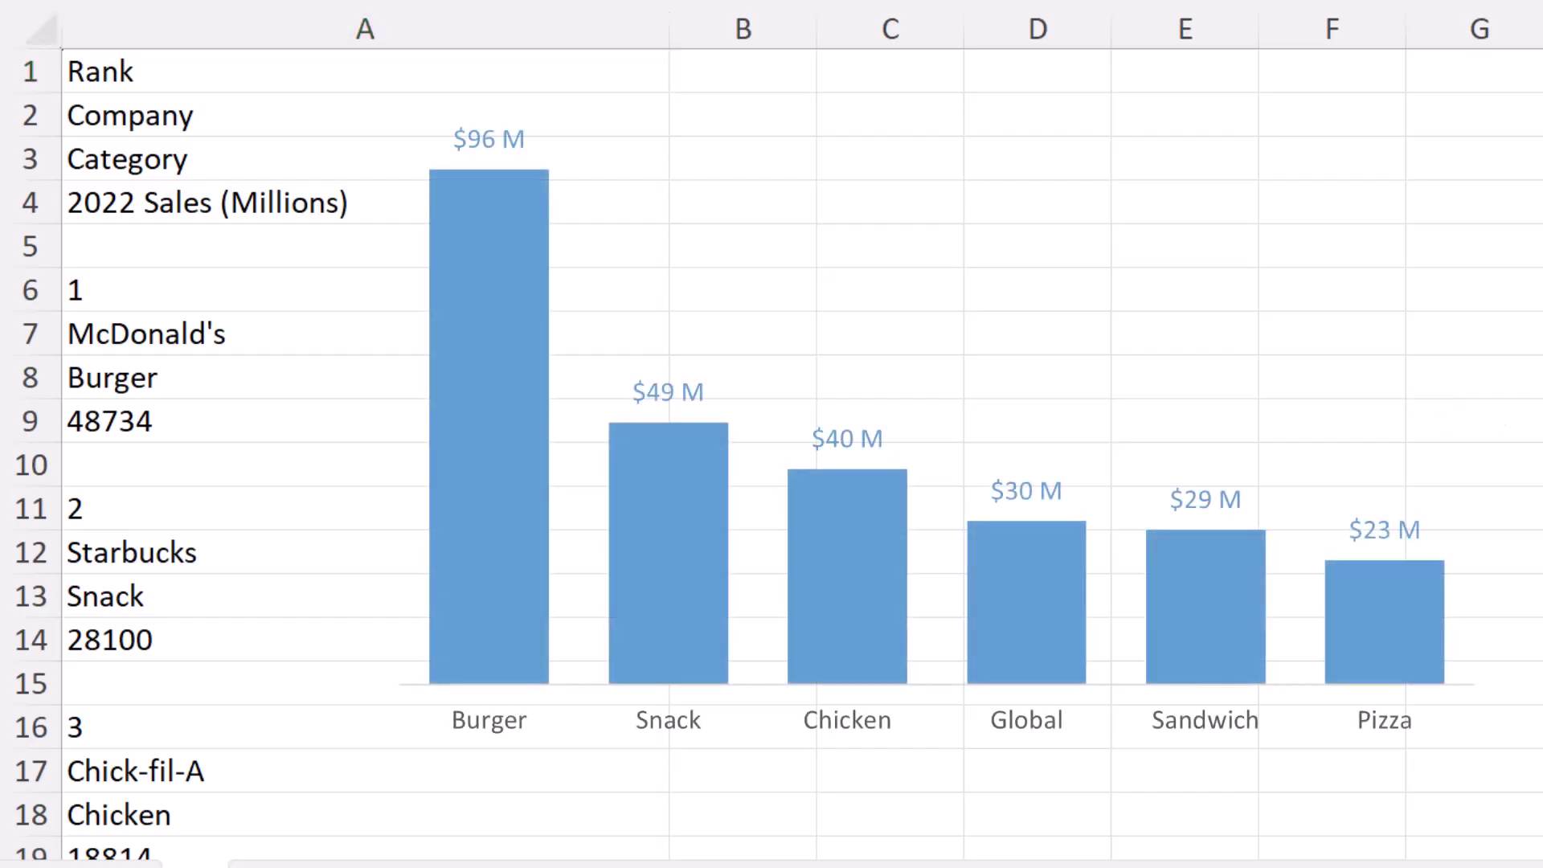
{"action": "scroll", "coordinate": [929, 221], "scroll_direction": "down", "scroll_amount": 4}
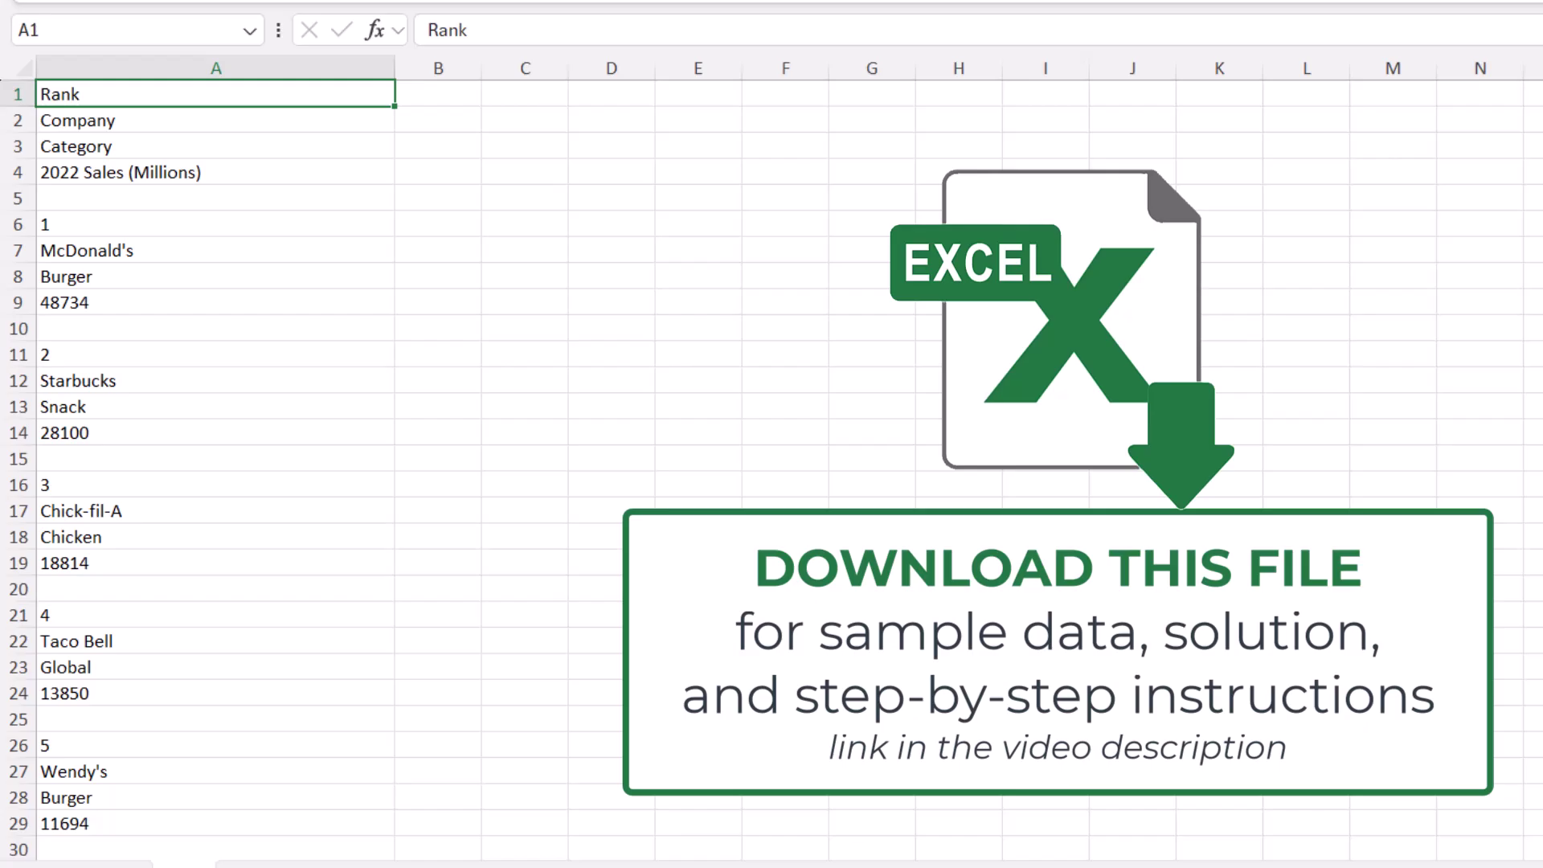
{"action": "scroll", "coordinate": [568, 758], "scroll_direction": "down", "scroll_amount": 9}
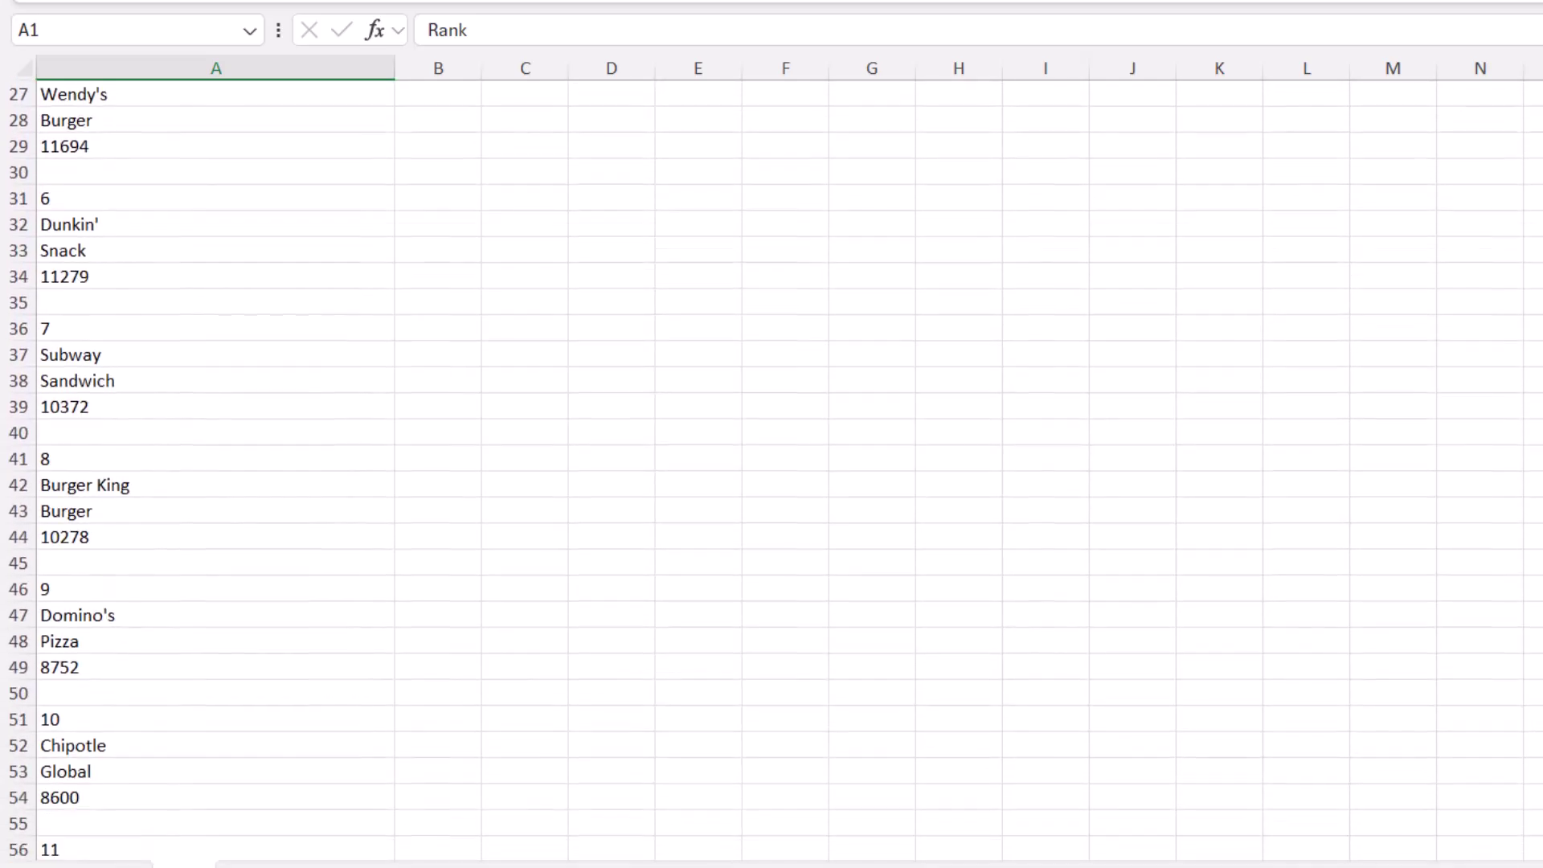
{"action": "scroll", "coordinate": [569, 758], "scroll_direction": "down", "scroll_amount": 18}
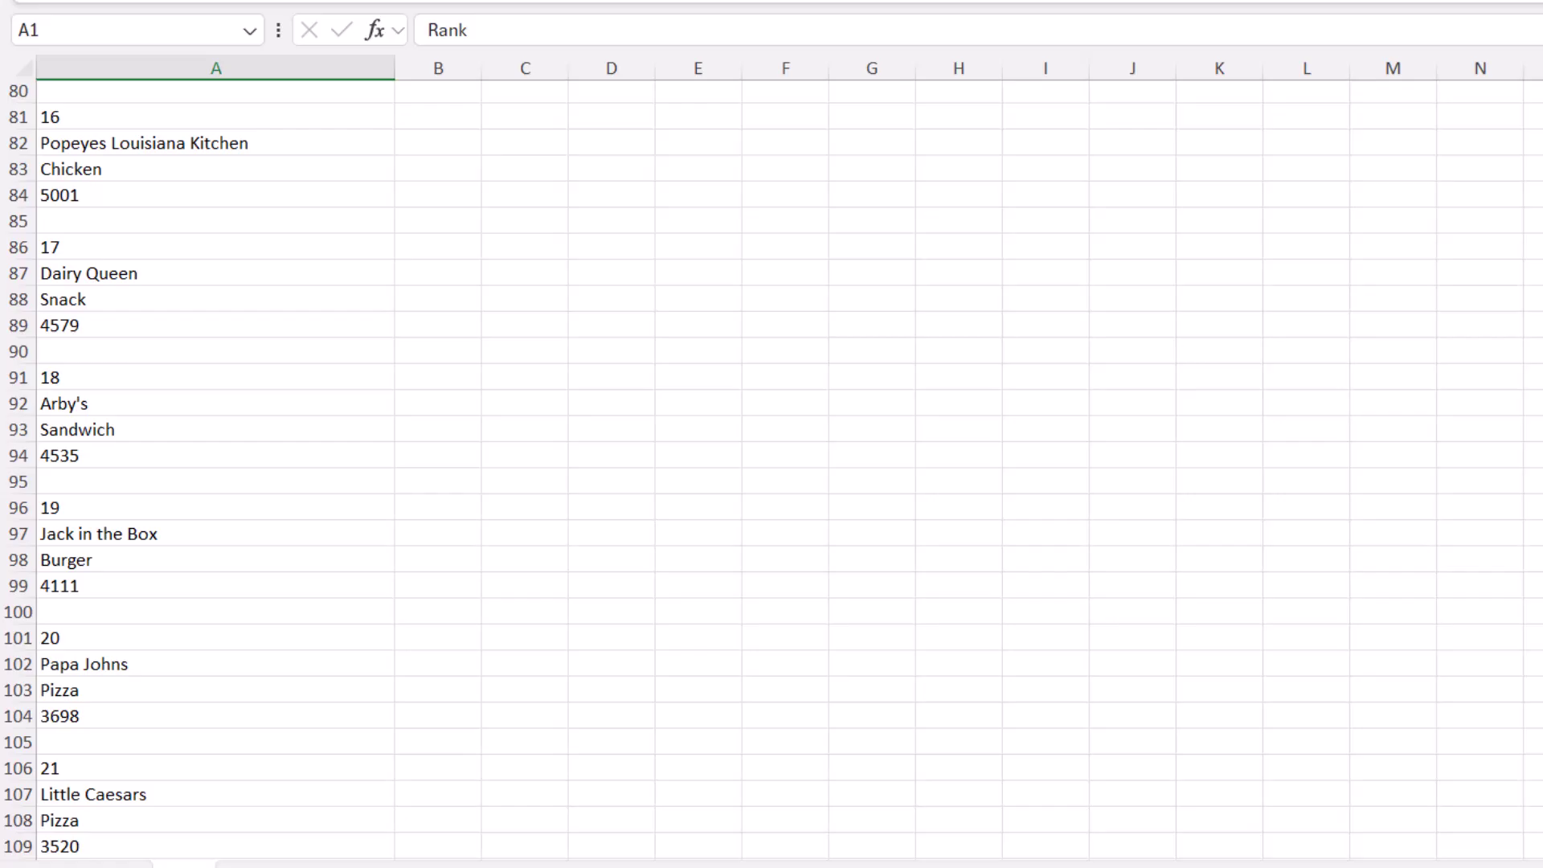
{"action": "scroll", "coordinate": [568, 758], "scroll_direction": "up", "scroll_amount": 20}
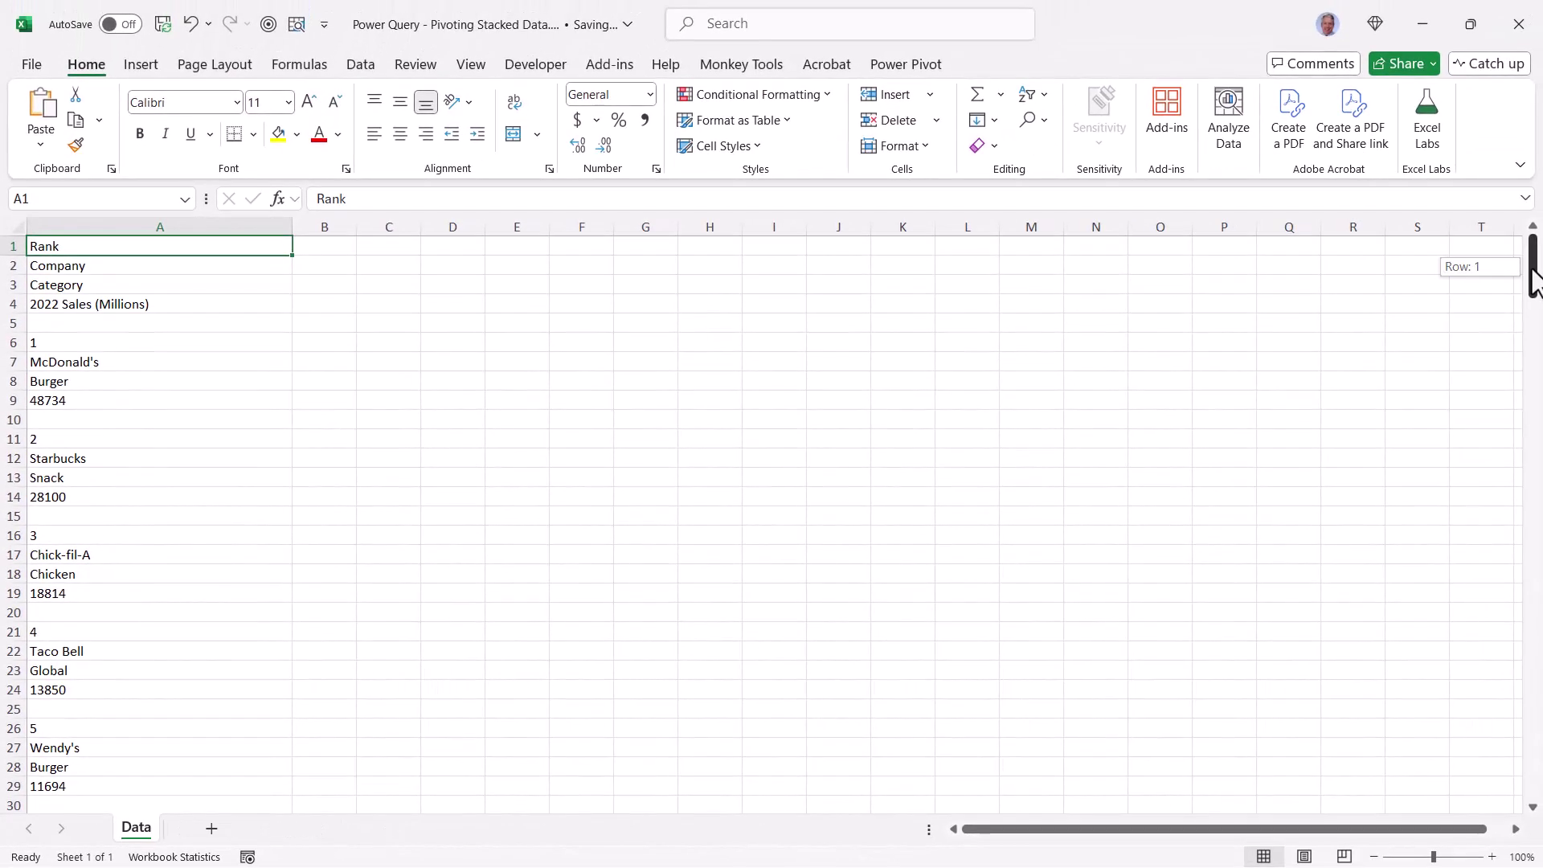
{"action": "left_click_drag", "start_coordinate": [1533, 281], "coordinate": [1542, 179]}
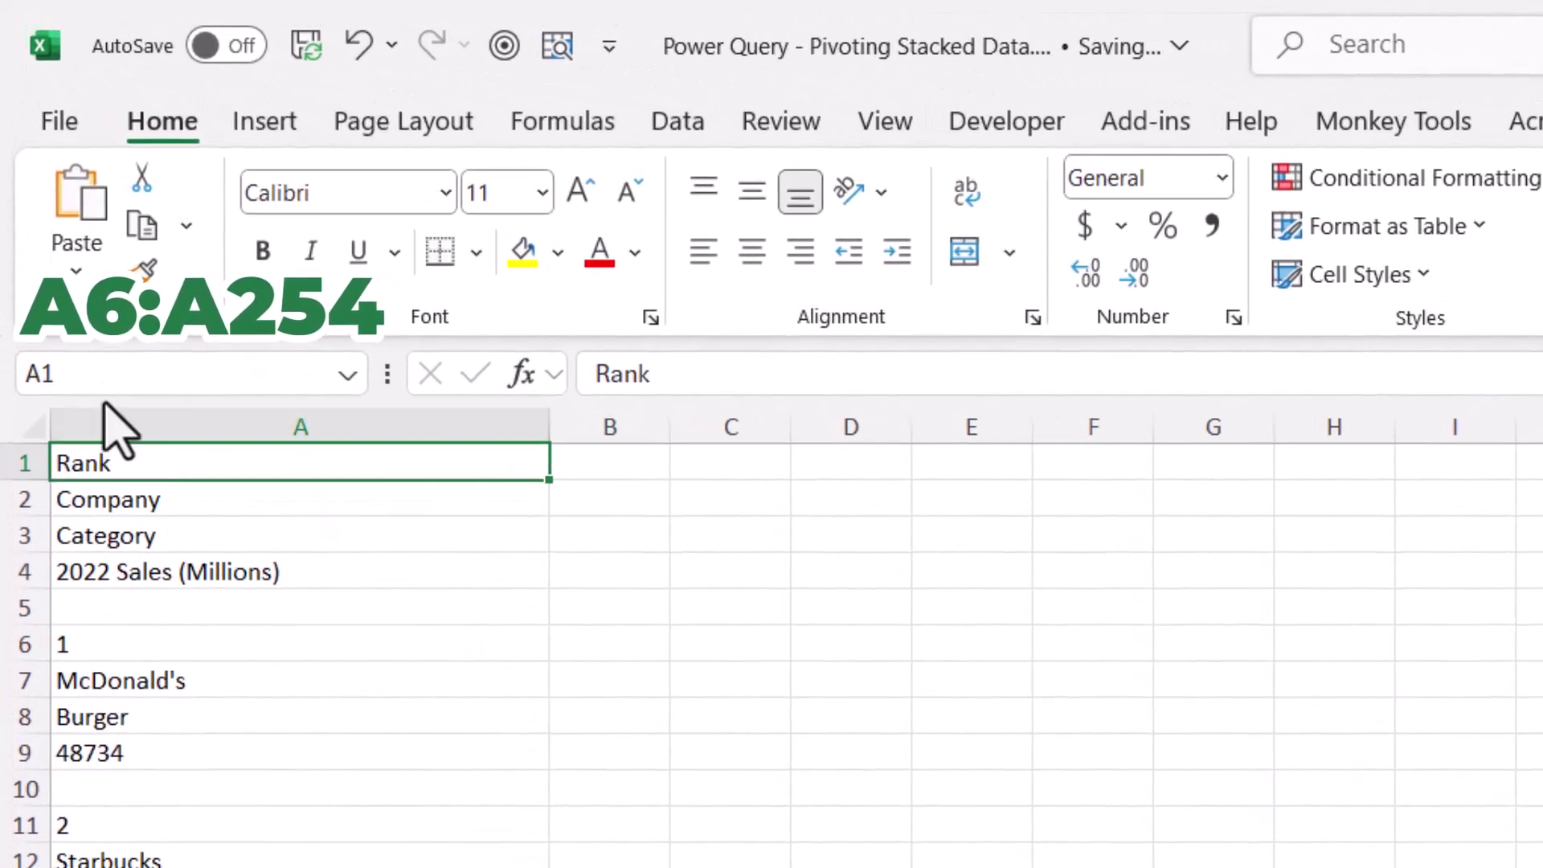
{"action": "left_click", "coordinate": [104, 374]}
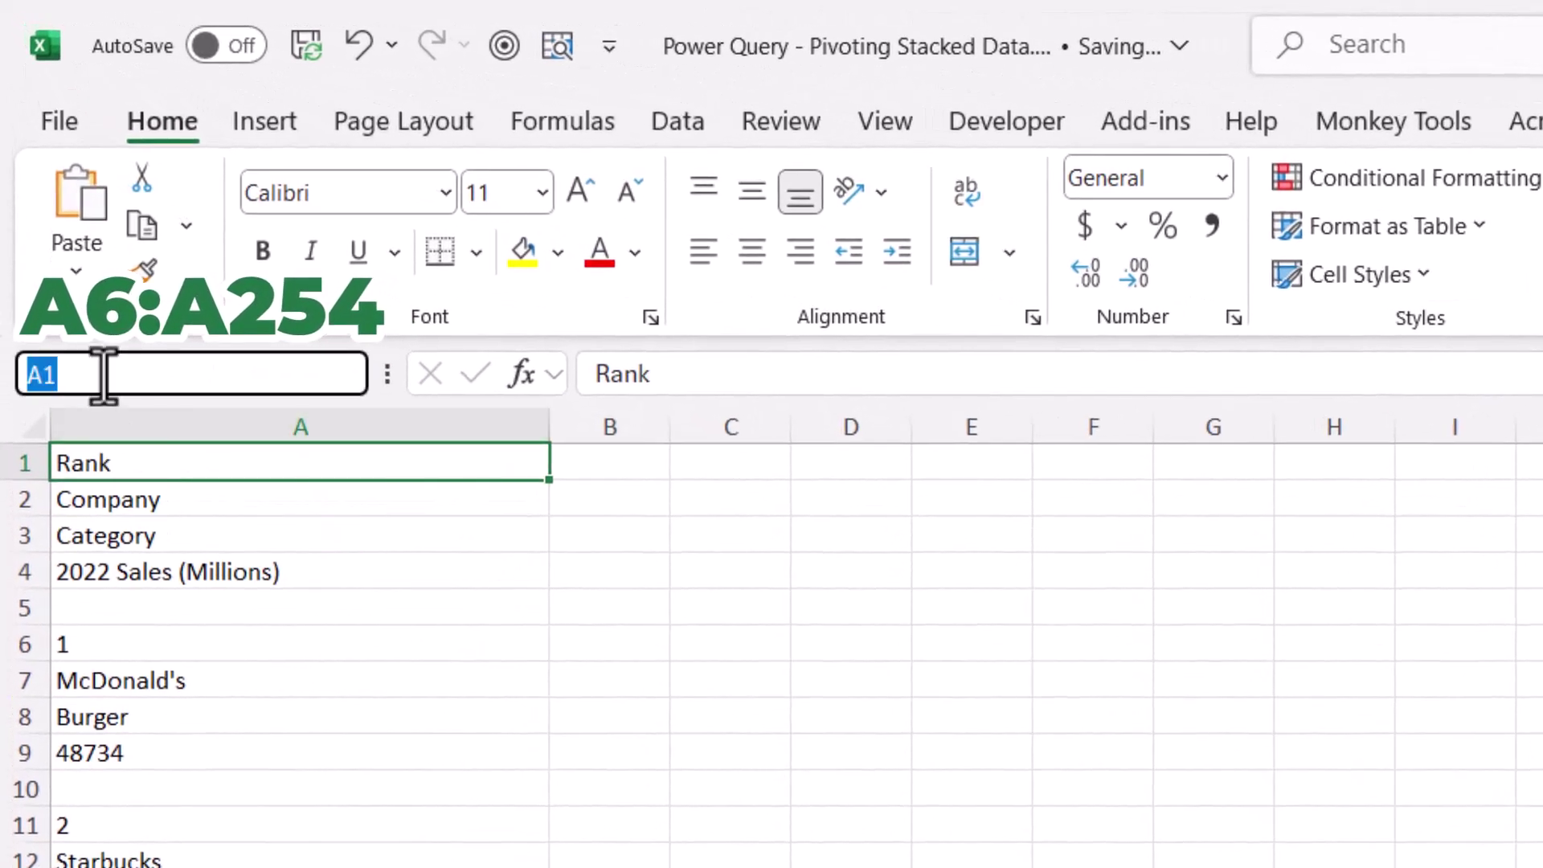
{"action": "type", "text": "A6:A254"}
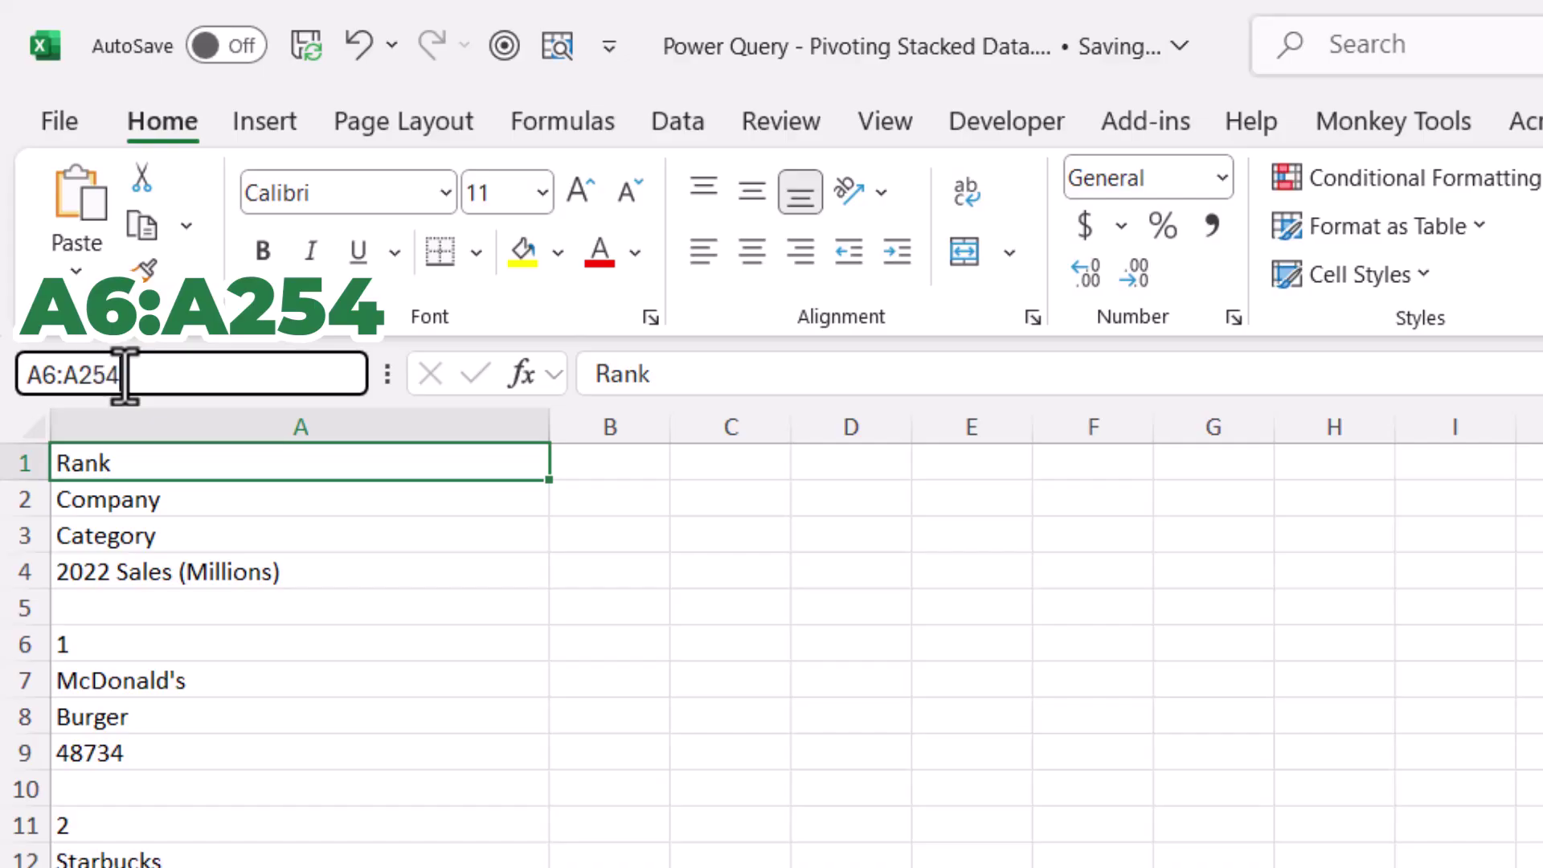
{"action": "key", "text": "Return"}
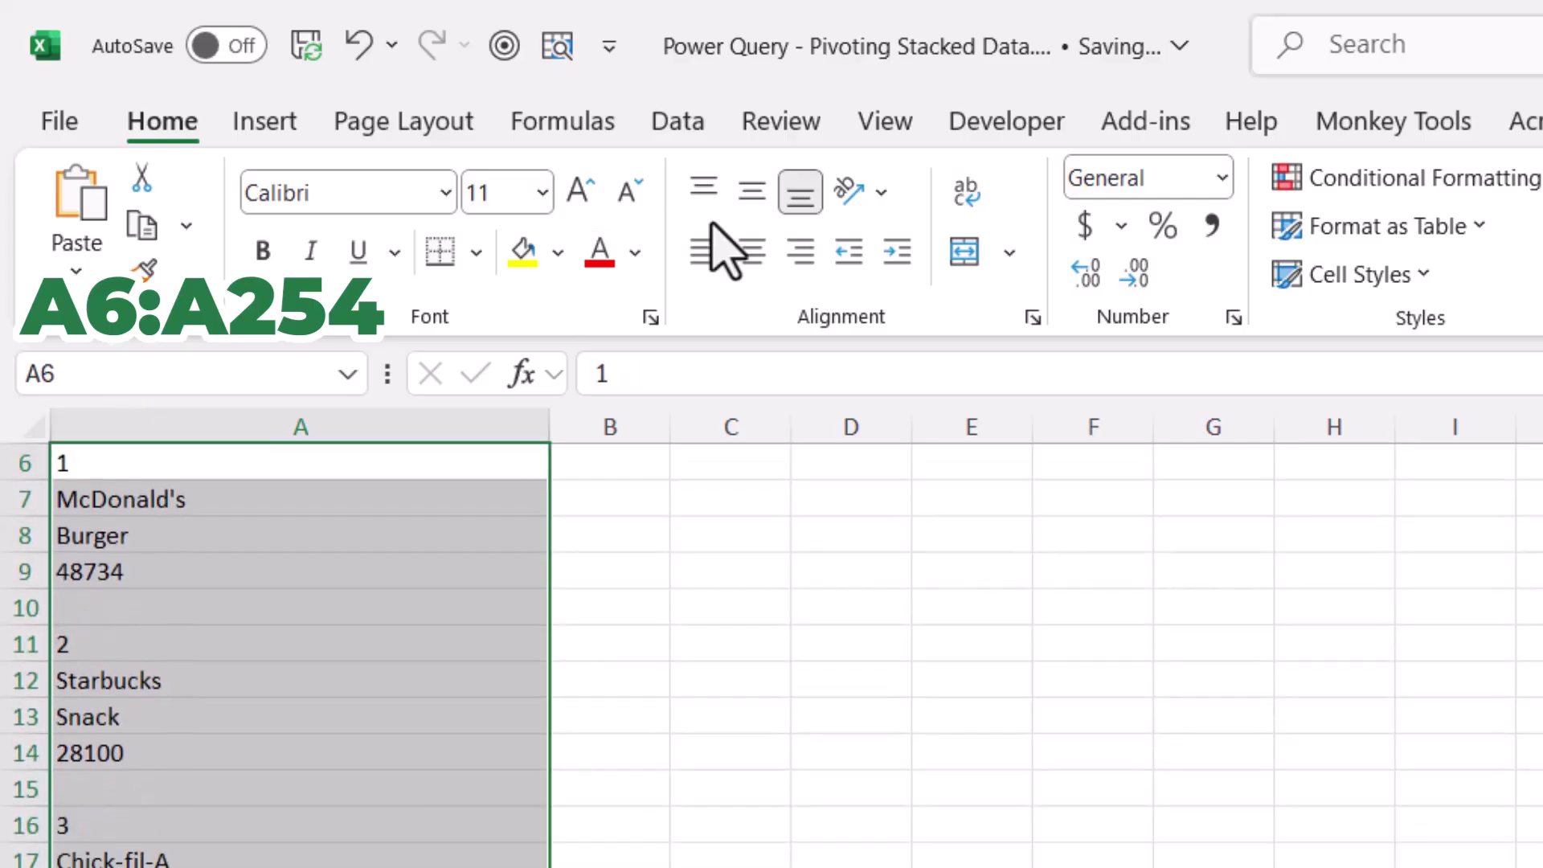
- Convert A6:A254 into a Column1 table with From Table/Range, then close the Power Query Editor
{"action": "left_click", "coordinate": [677, 121]}
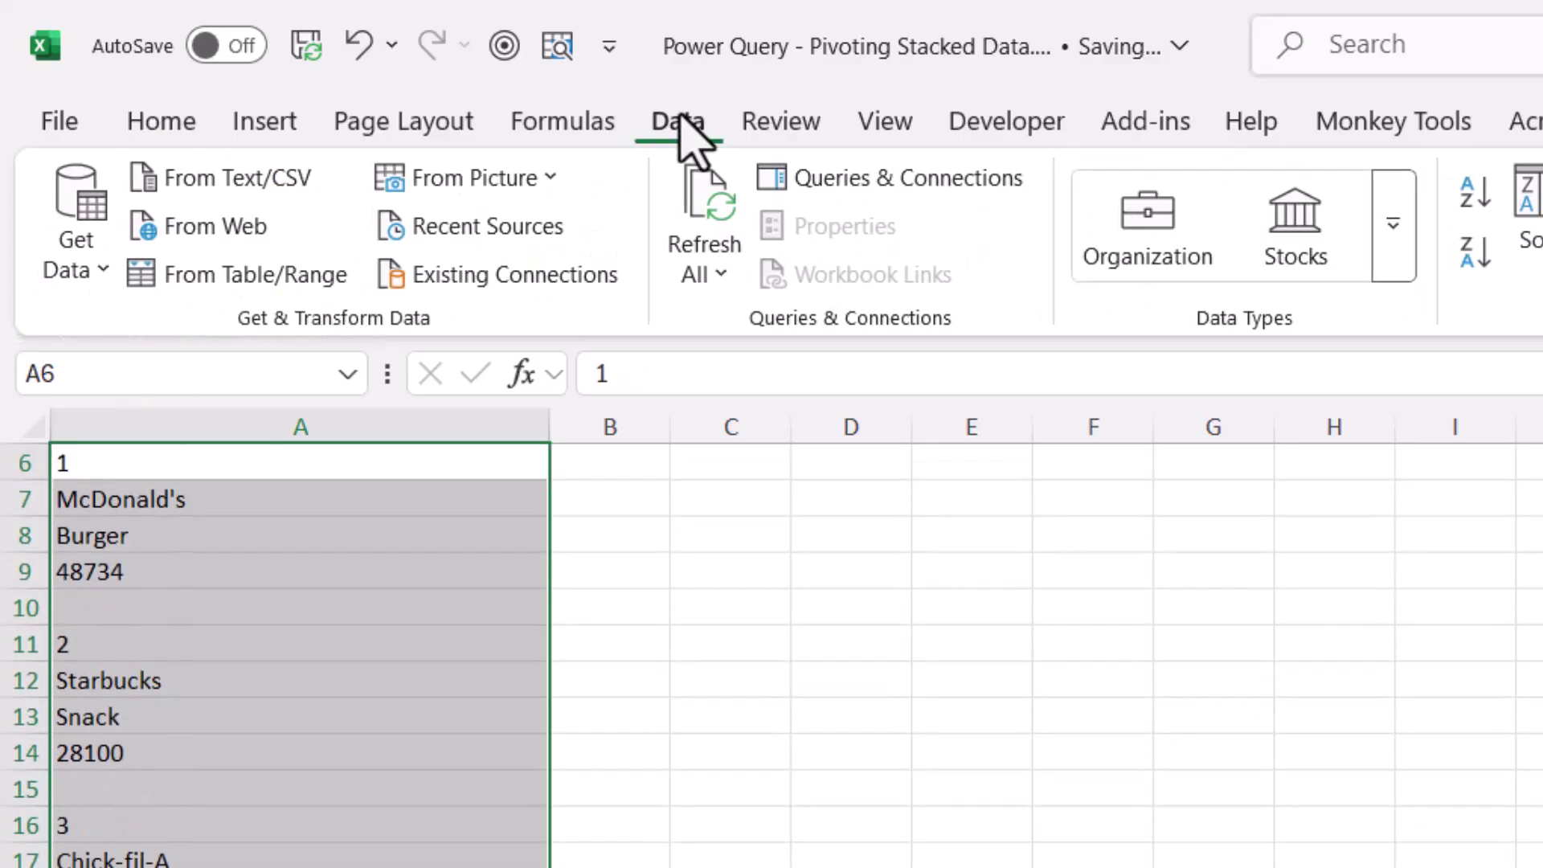
{"action": "left_click", "coordinate": [219, 285]}
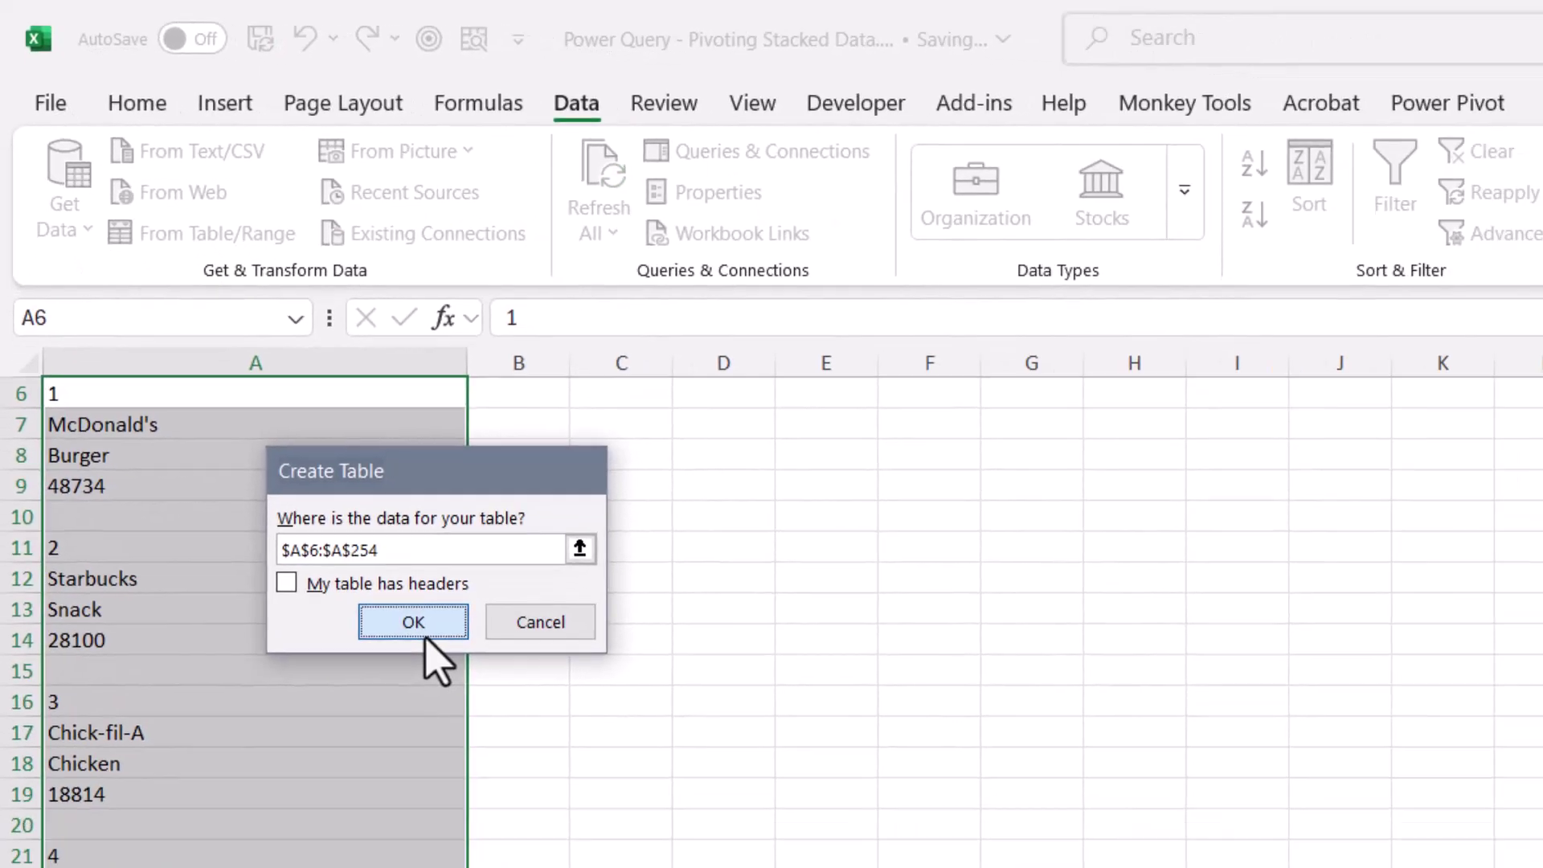
{"action": "left_click", "coordinate": [413, 622]}
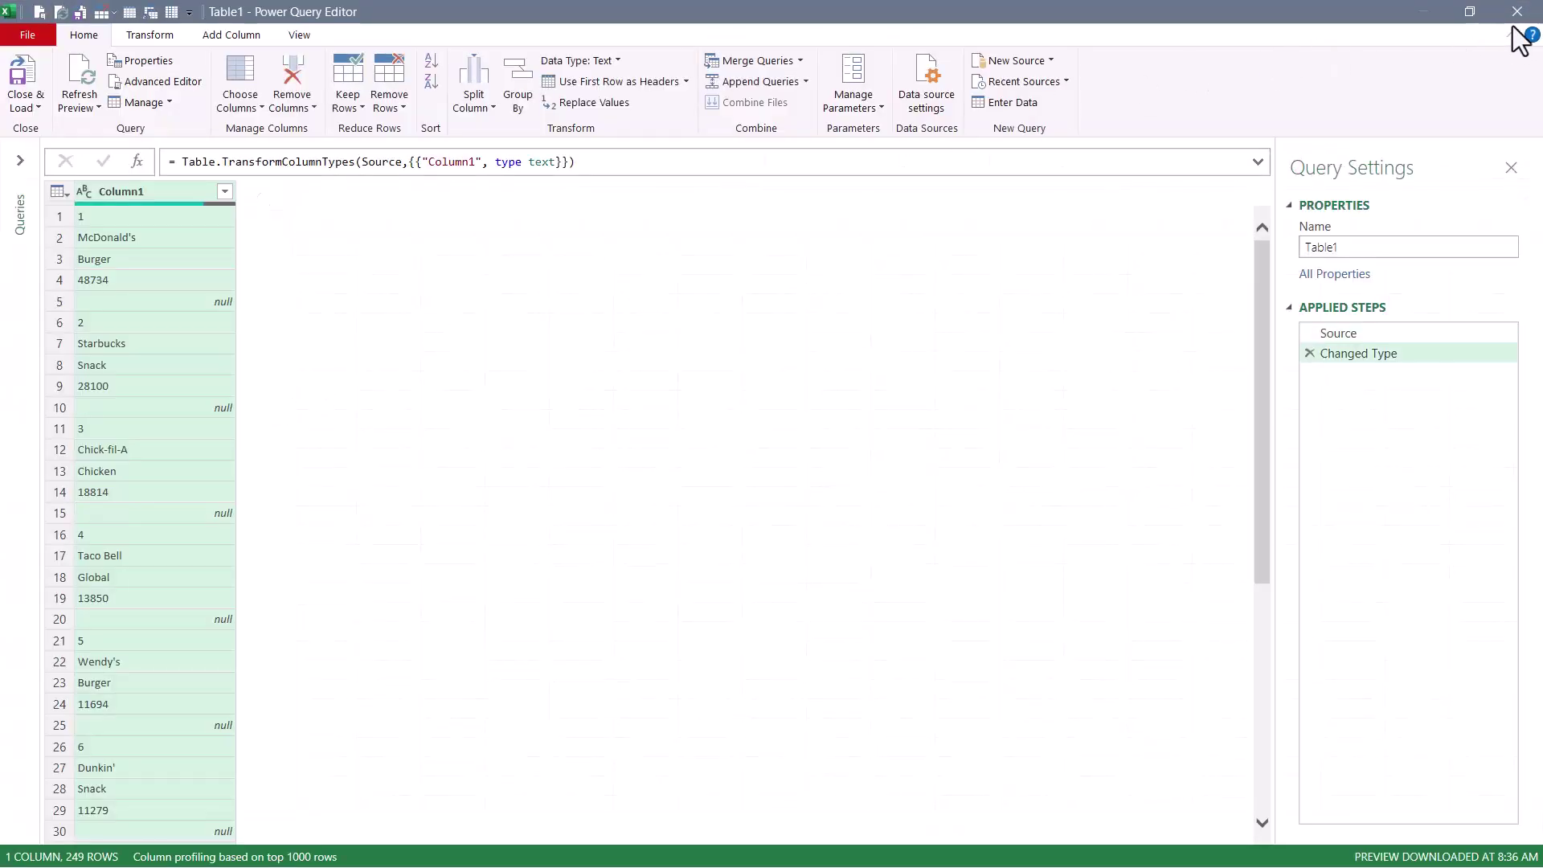
{"action": "left_click", "coordinate": [1517, 12]}
{"action": "left_click", "coordinate": [431, 438]}
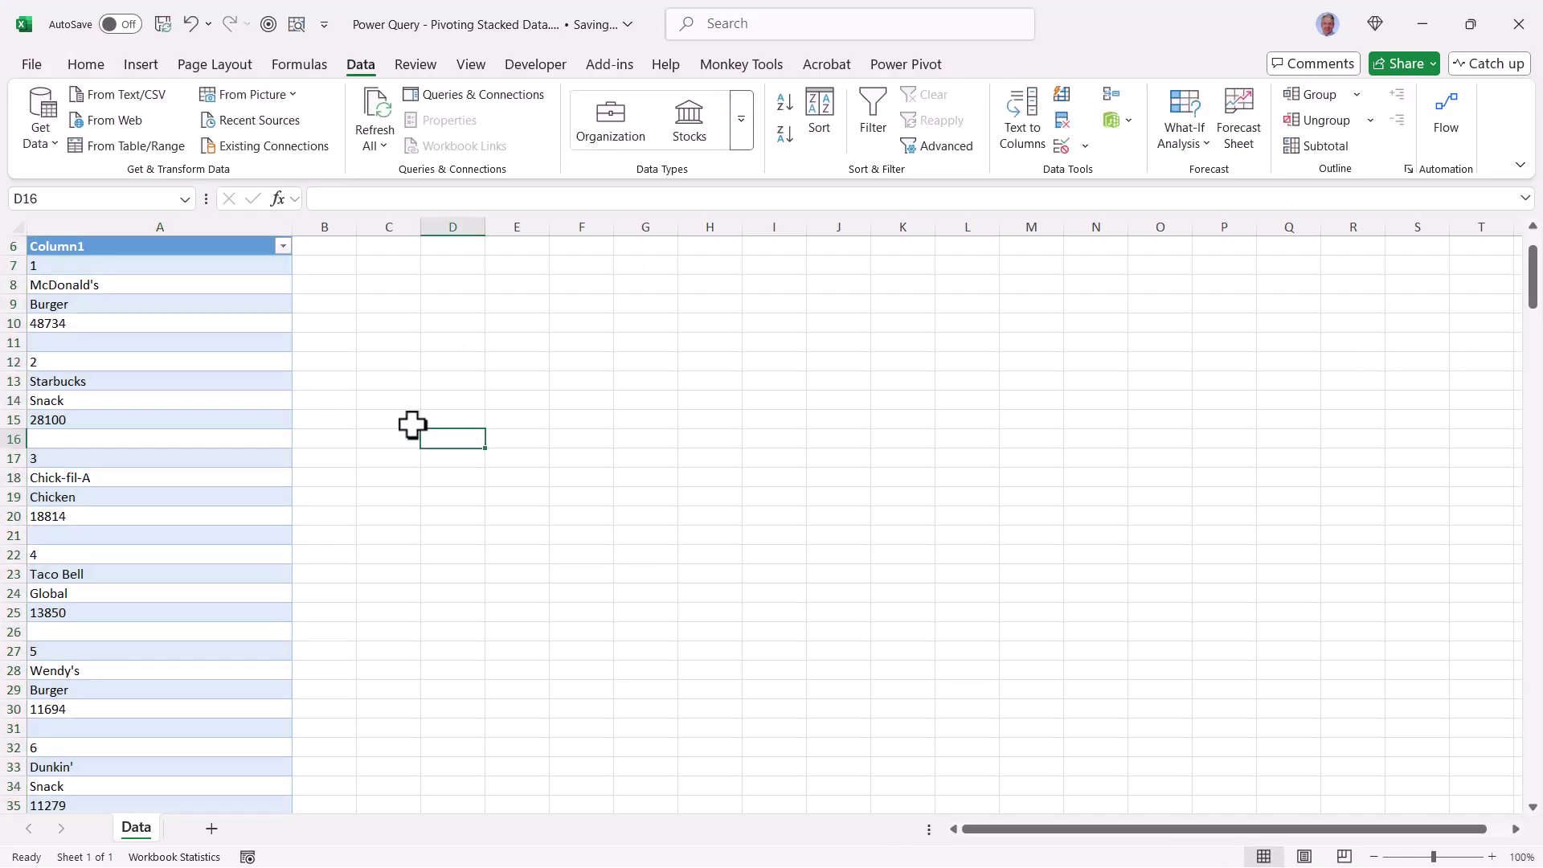
{"action": "scroll", "coordinate": [413, 424], "scroll_direction": "up", "scroll_amount": 2}
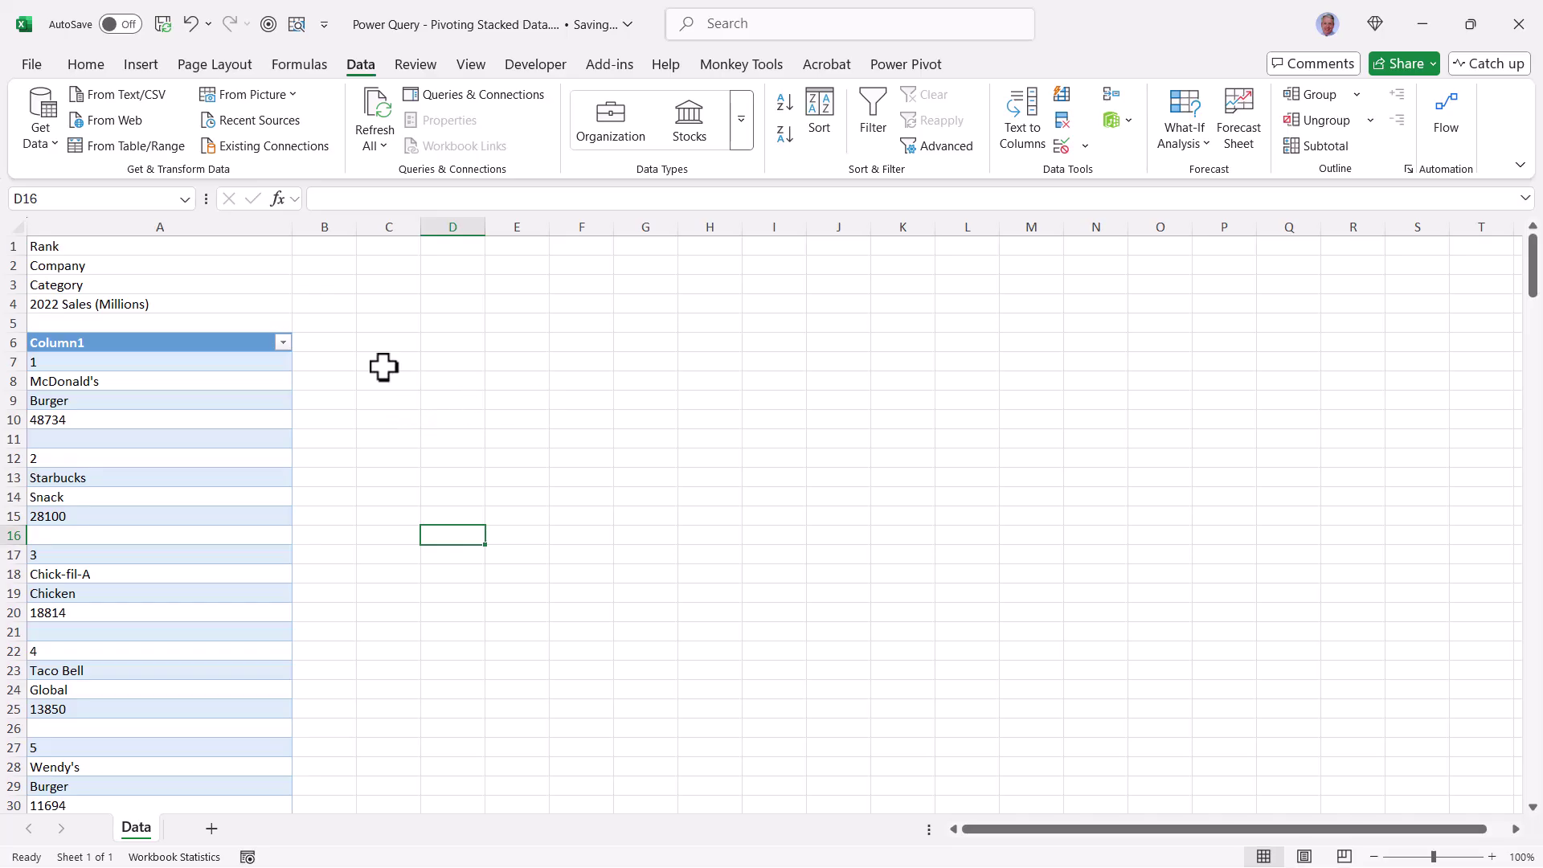
- Undo the table conversion and name the selected range starting at A6 'Sales'
{"action": "key", "text": "ctrl+z"}
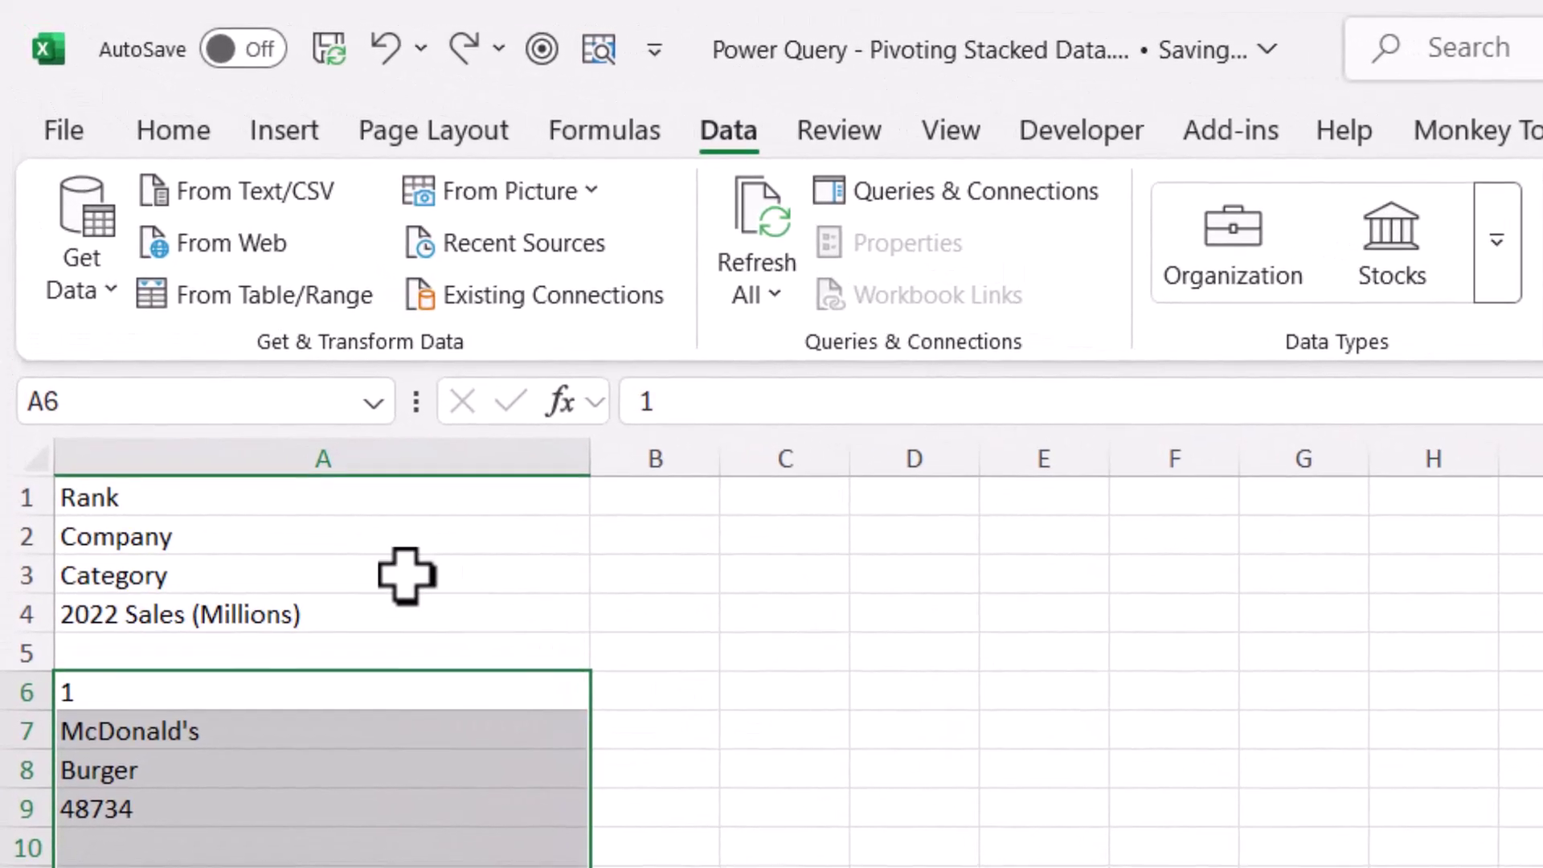
{"action": "left_click", "coordinate": [157, 412]}
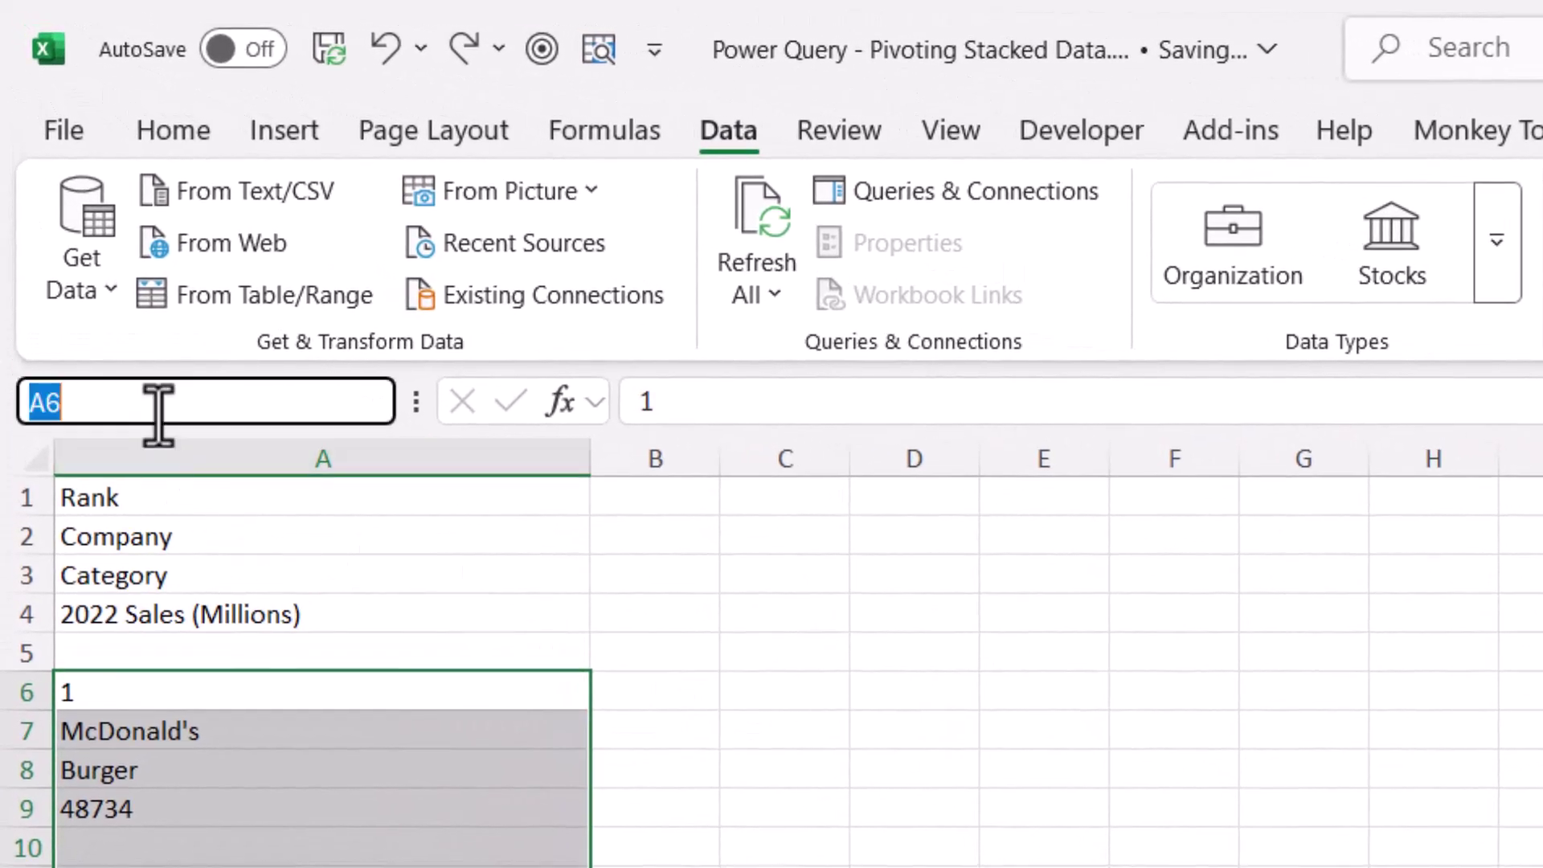
{"action": "type", "text": "Sales"}
{"action": "key", "text": "Return"}
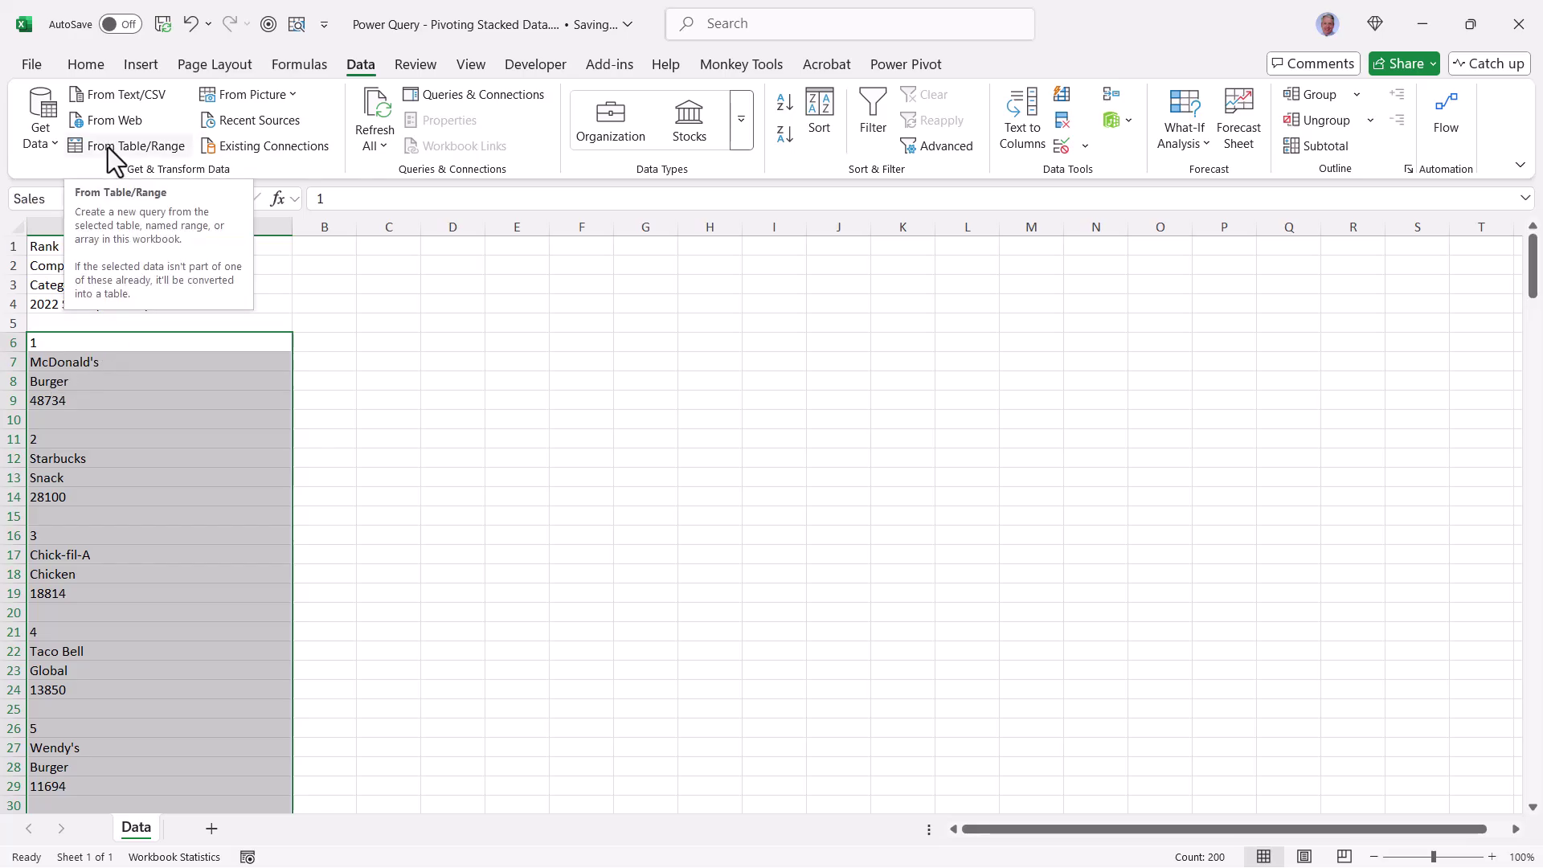
{"action": "left_click", "coordinate": [86, 64]}
{"action": "left_click", "coordinate": [360, 65]}
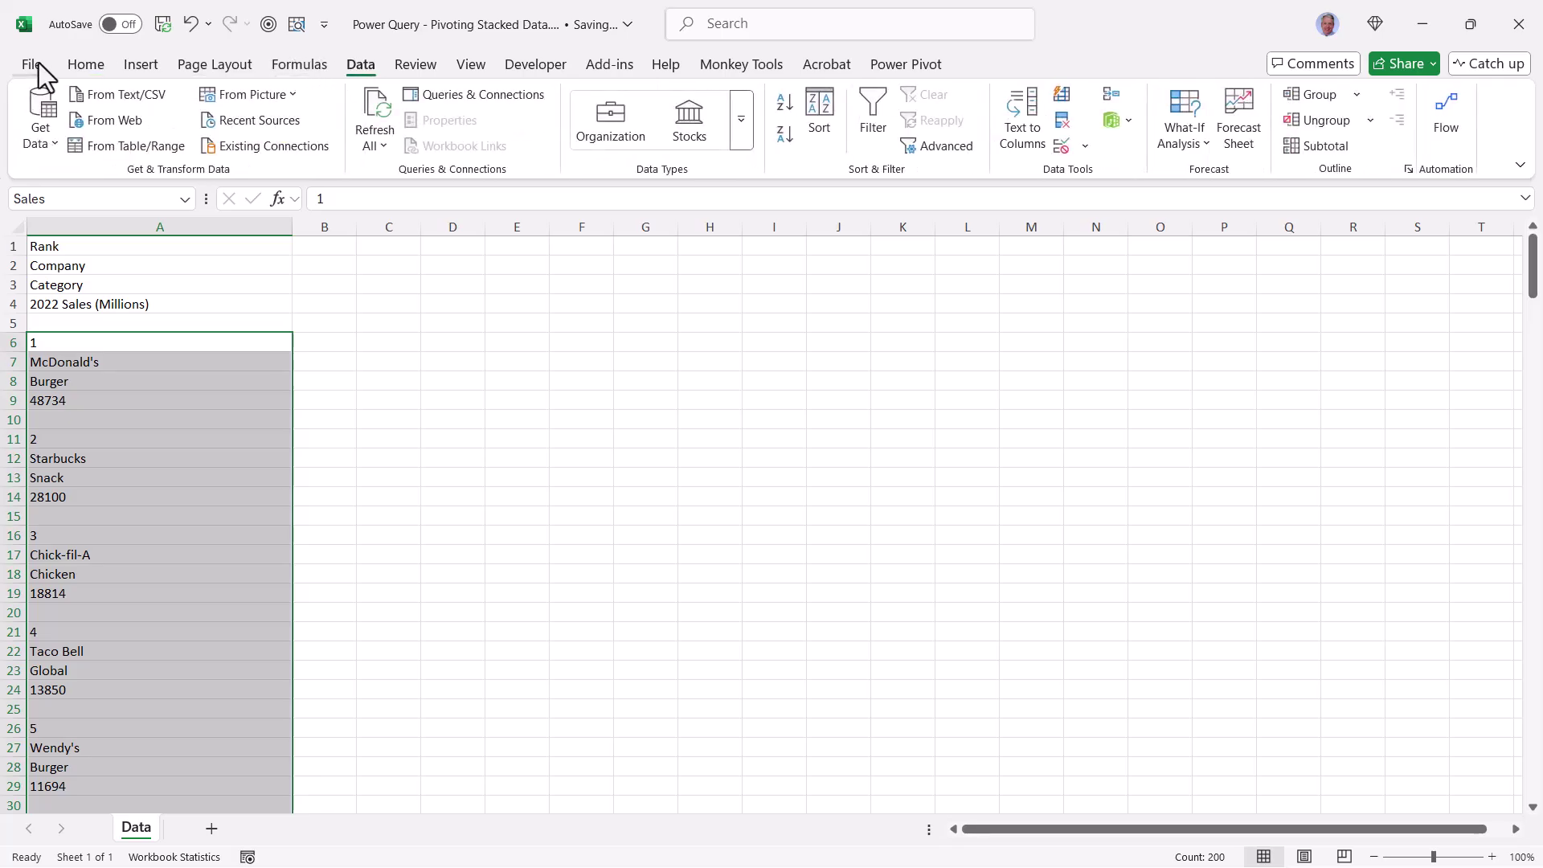
{"action": "left_click", "coordinate": [86, 65]}
{"action": "right_click", "coordinate": [138, 397]}
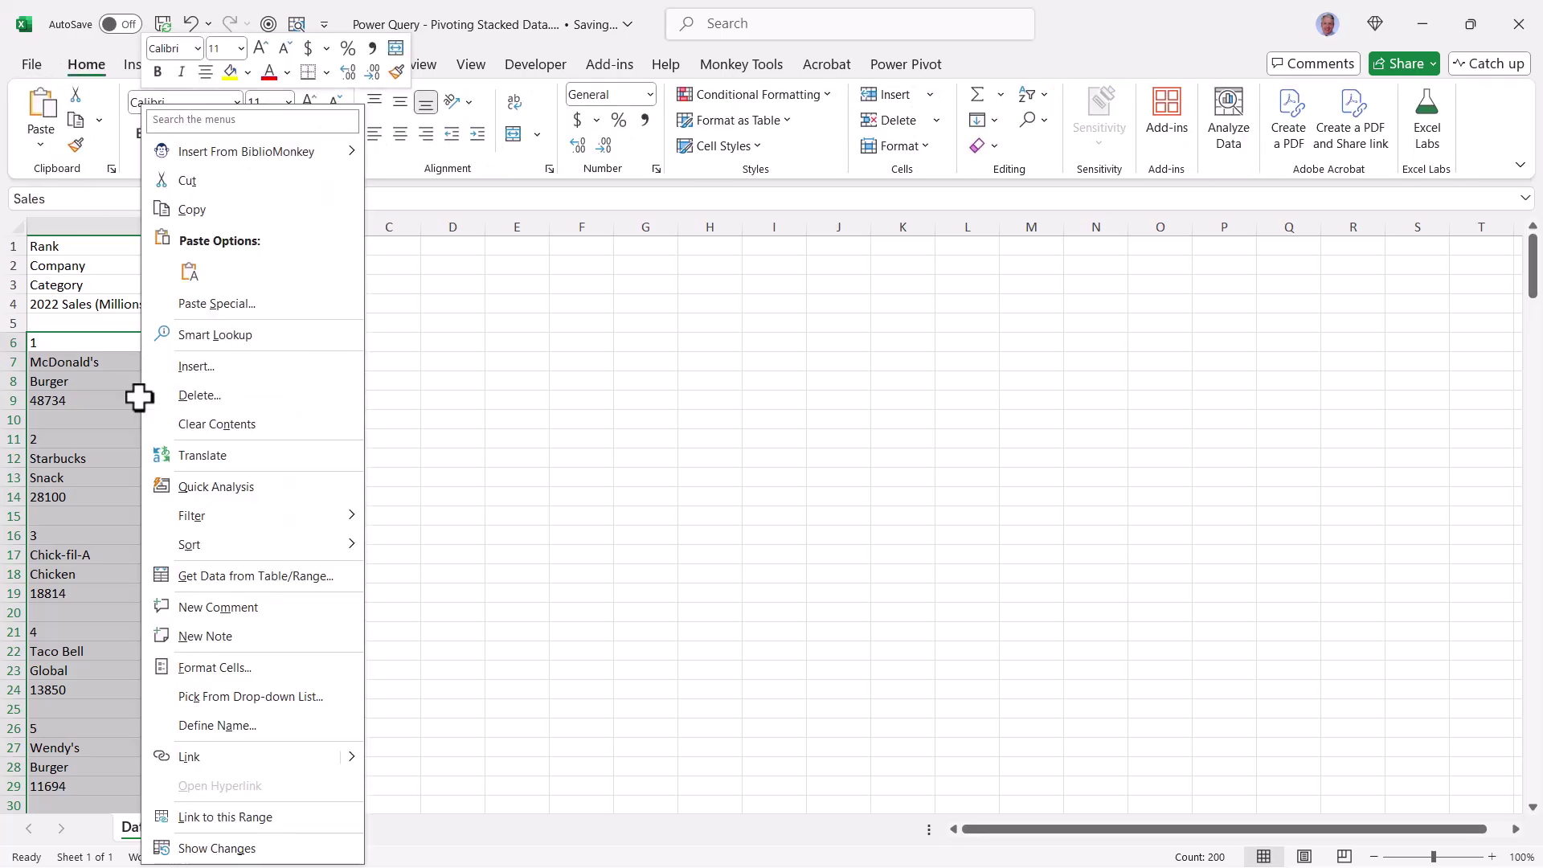
- Load the Sales range into Power Query and rename its Column1 to Data
{"action": "left_click", "coordinate": [254, 577]}
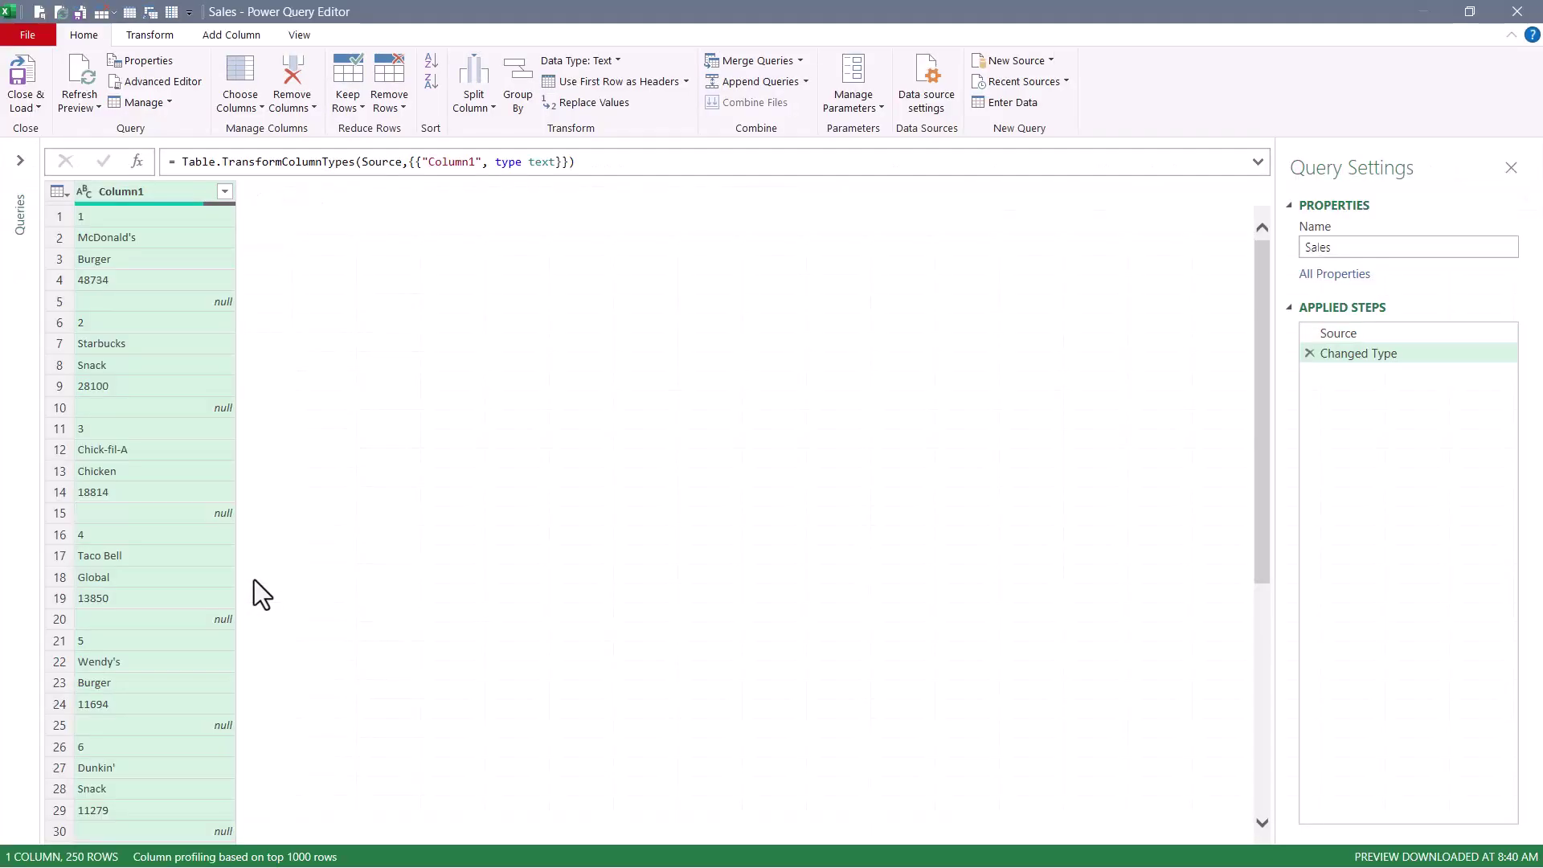
{"action": "key", "text": "ctrl+shift+plus"}
{"action": "key", "text": "ctrl+shift+plus"}
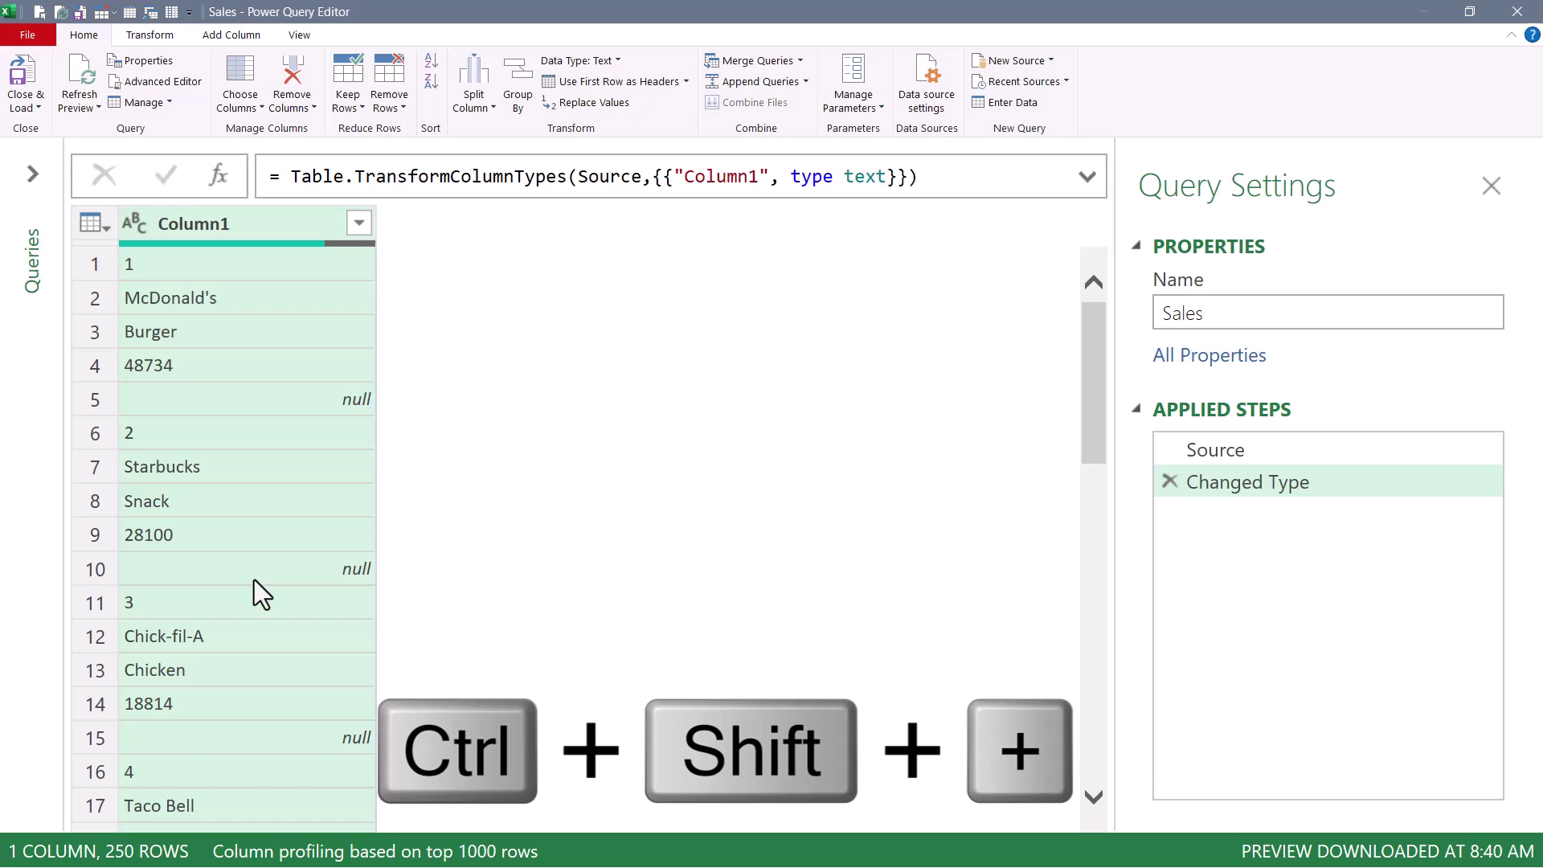
{"action": "key", "text": "ctrl+shift+minus"}
{"action": "key", "text": "ctrl+shift+minus"}
{"action": "key", "text": "ctrl+shift+minus"}
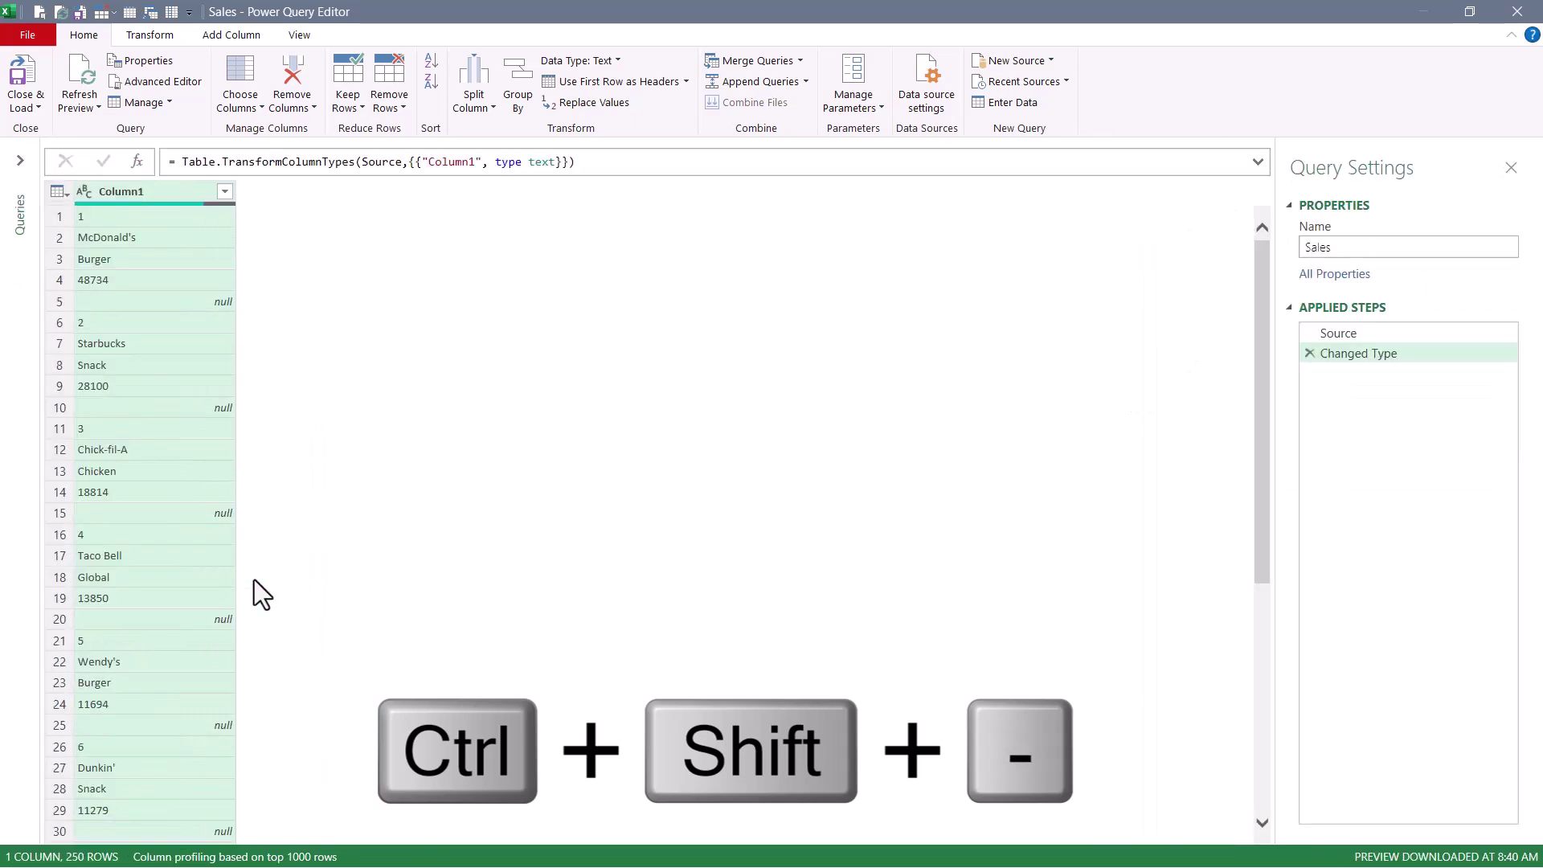
{"action": "key", "text": "ctrl+shift+plus"}
{"action": "key", "text": "ctrl+shift+plus"}
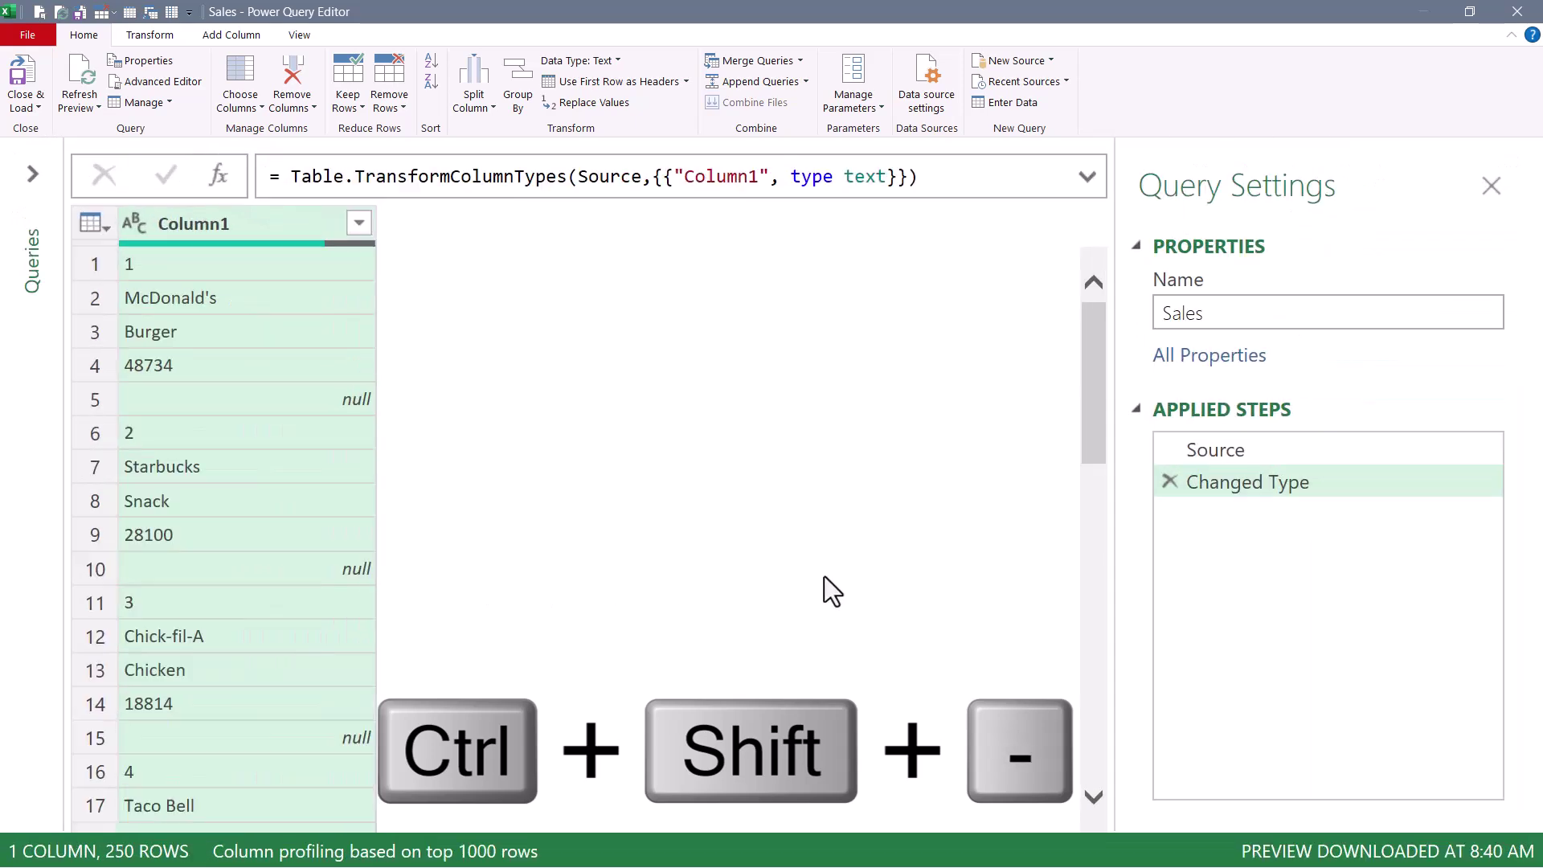
{"action": "double_click", "coordinate": [193, 227]}
{"action": "key", "text": "Return"}
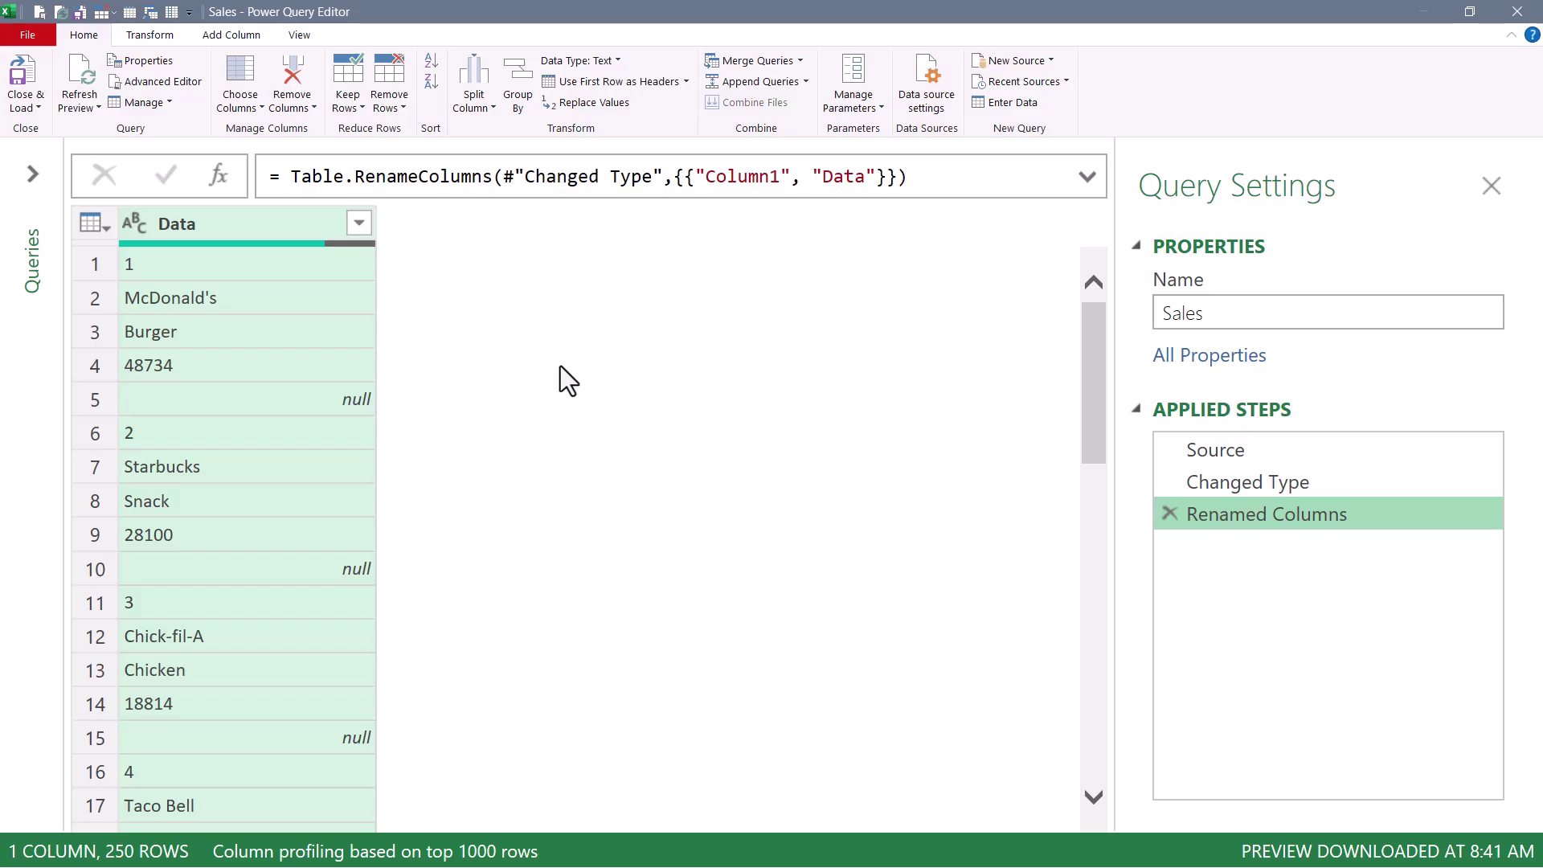
{"action": "left_click", "coordinate": [160, 265]}
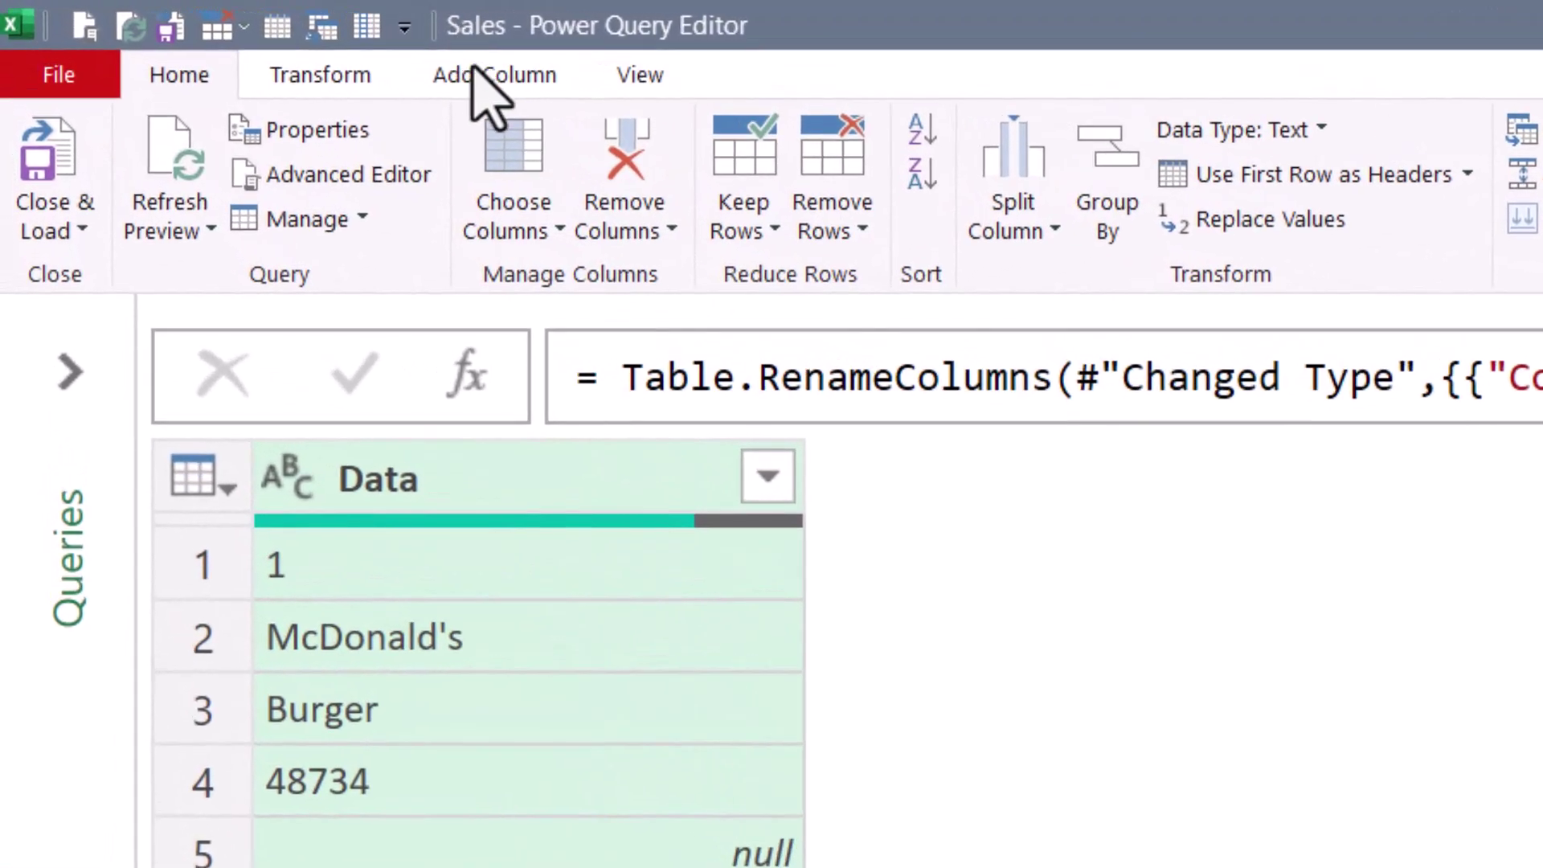
- Add an Index column numbered from 0 beside the Data column
{"action": "left_click", "coordinate": [476, 72]}
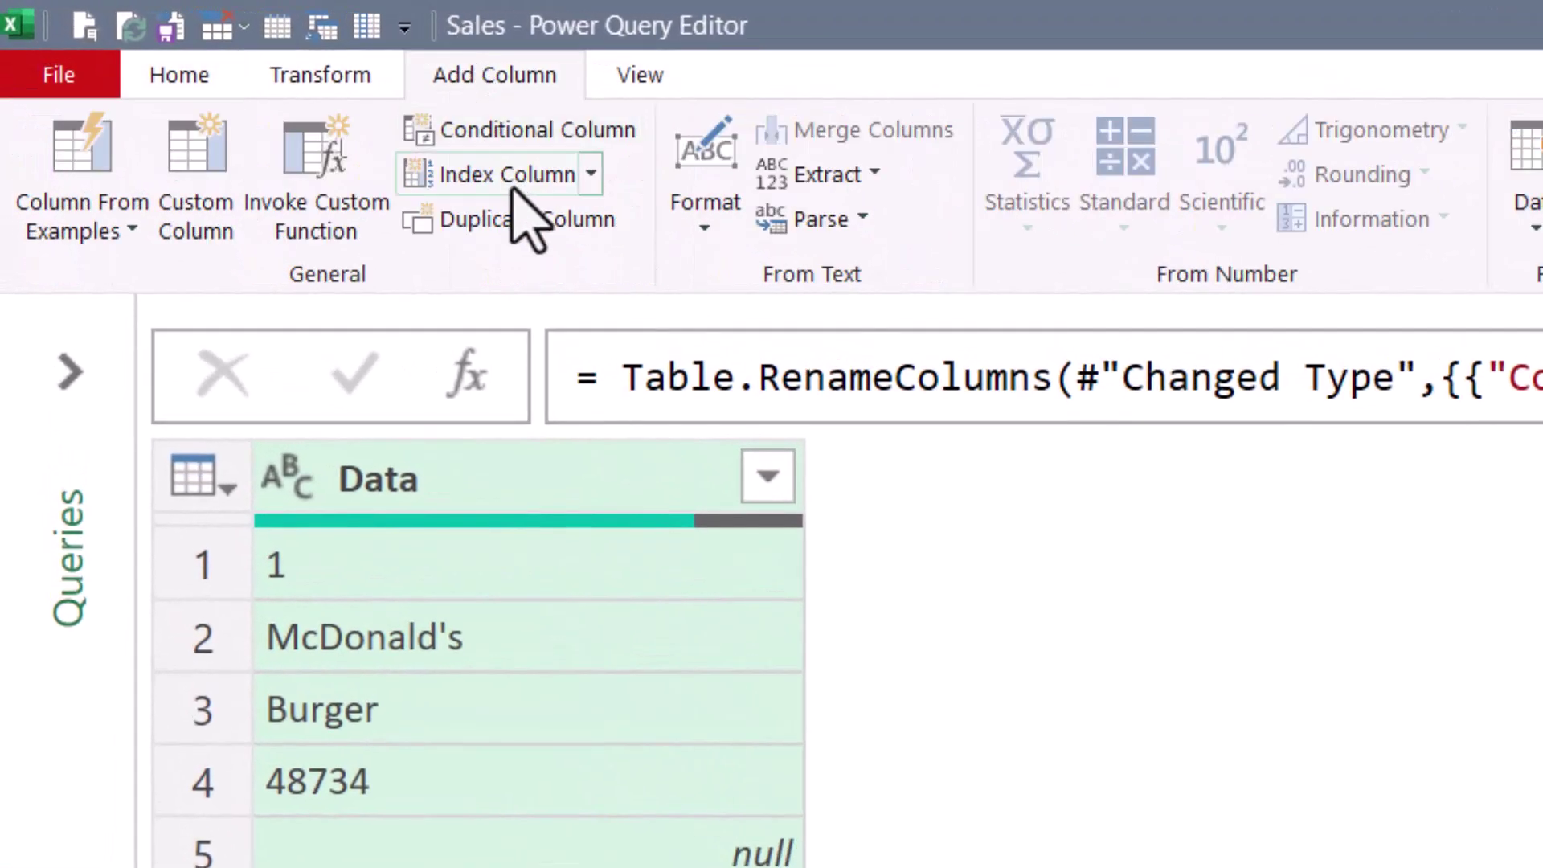
{"action": "left_click", "coordinate": [593, 174]}
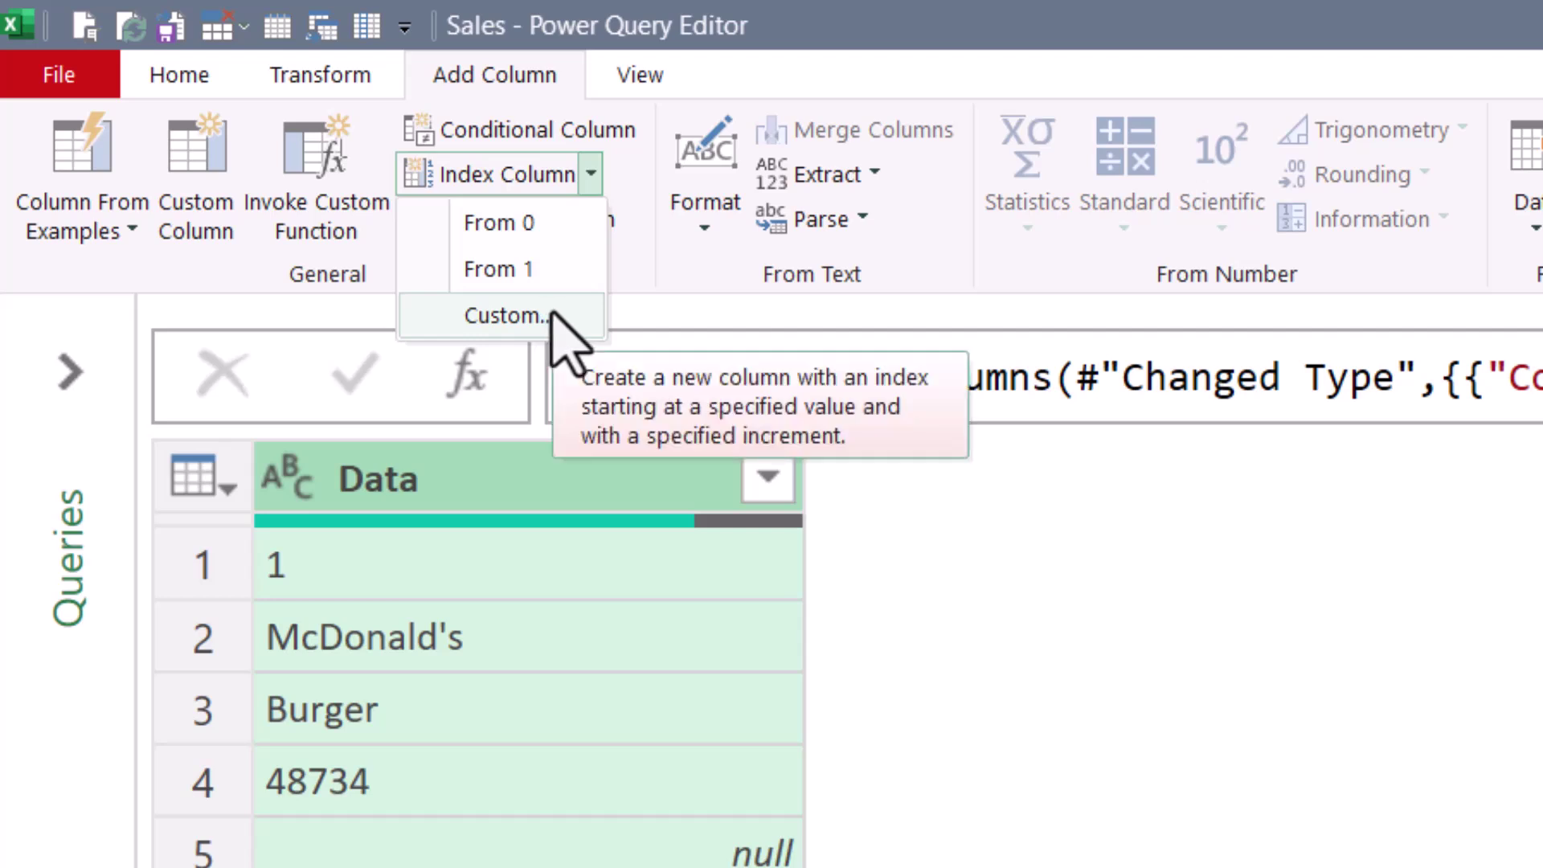
{"action": "left_click", "coordinate": [555, 227]}
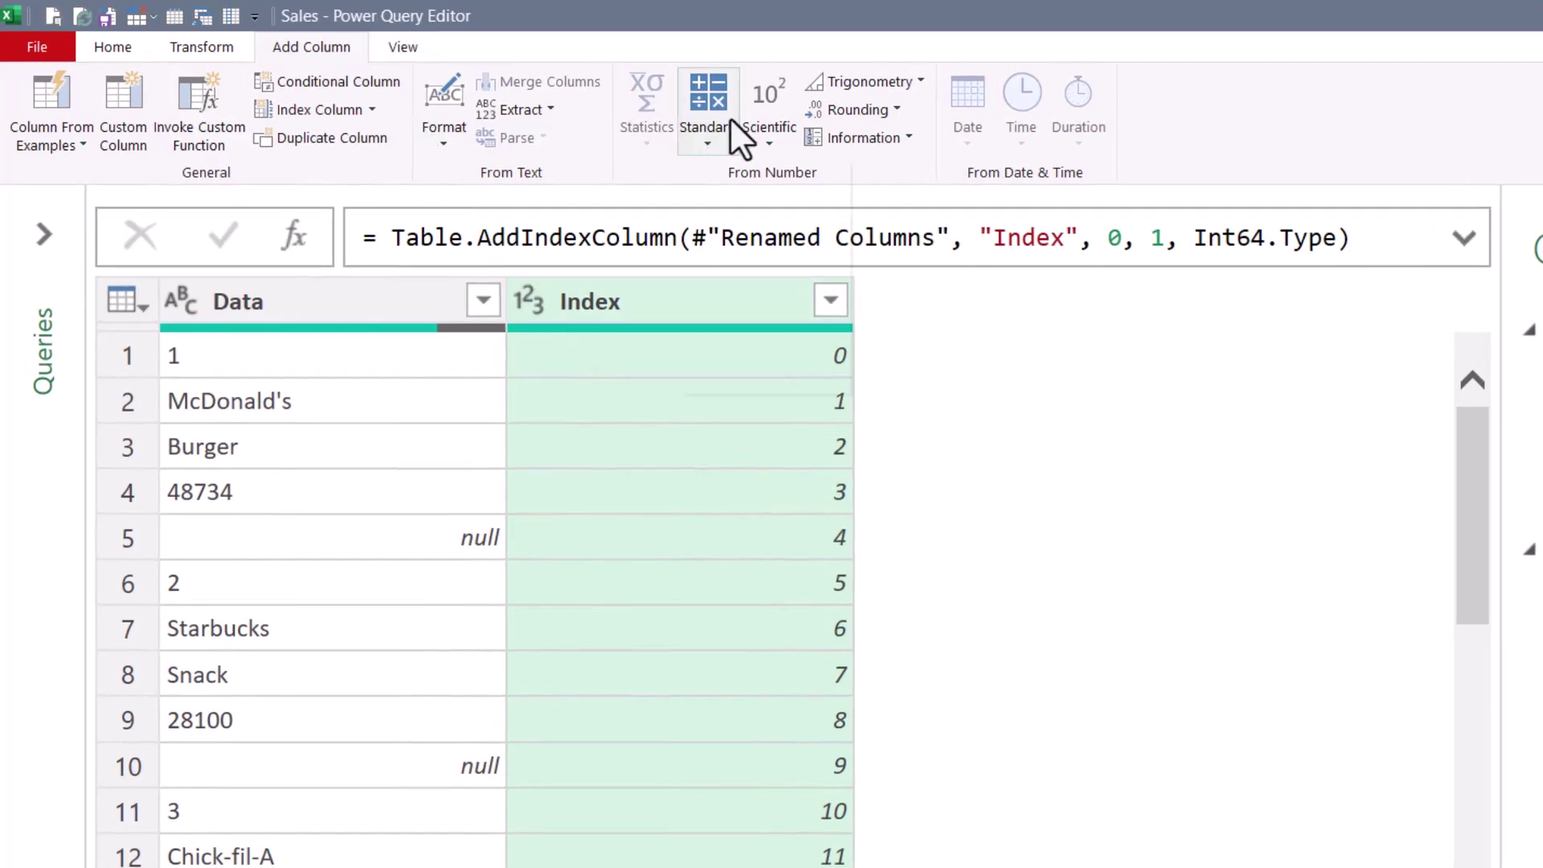
- Add a Modulo column with each Index value mod 5
{"action": "left_click", "coordinate": [728, 119]}
{"action": "left_click", "coordinate": [730, 319]}
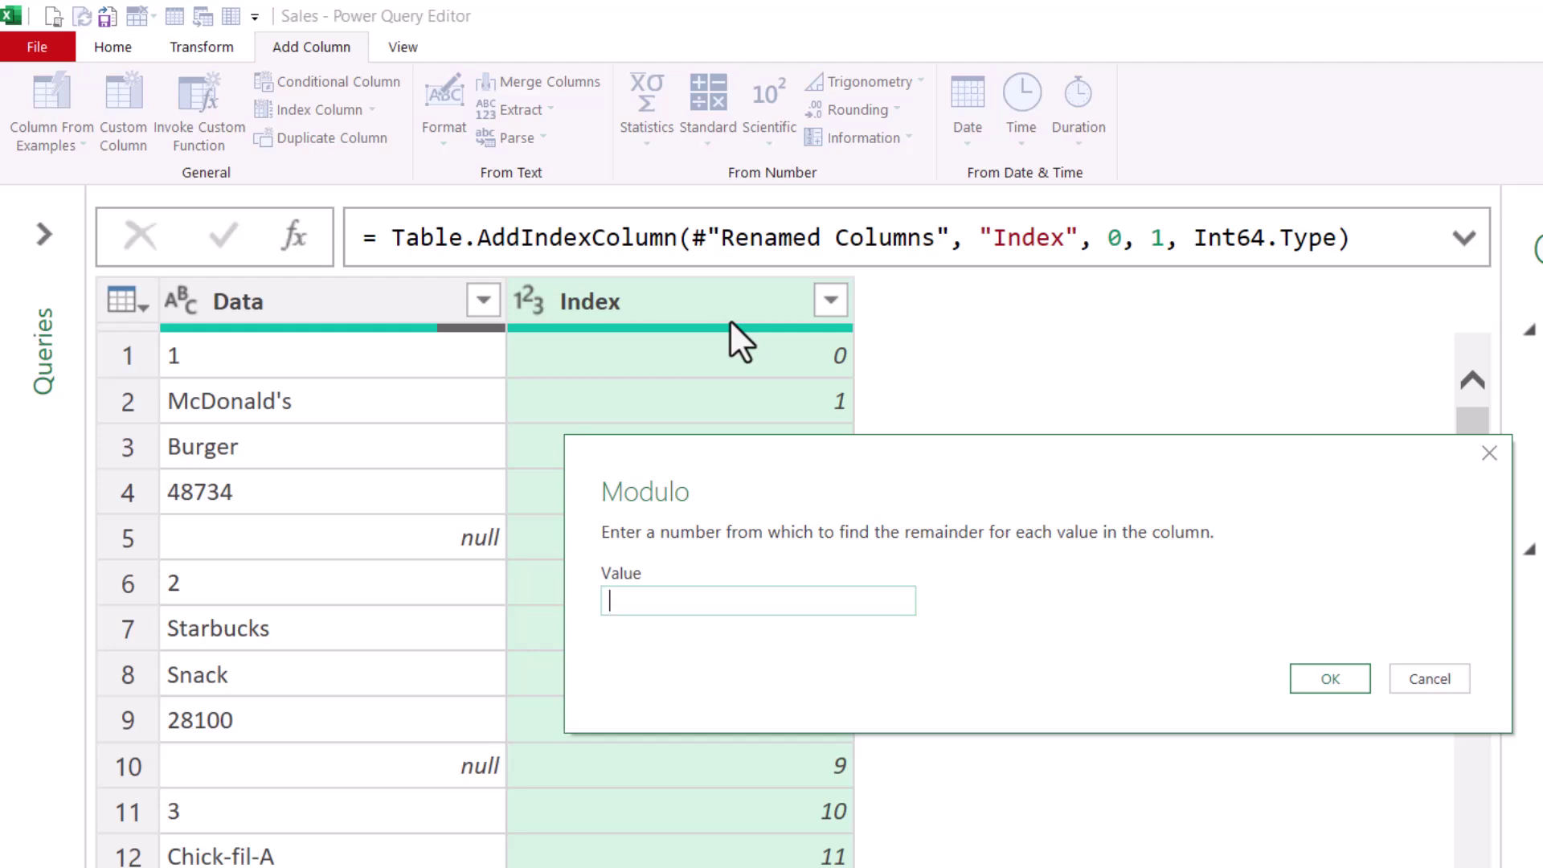
{"action": "type", "text": "5"}
{"action": "left_click", "coordinate": [1332, 683]}
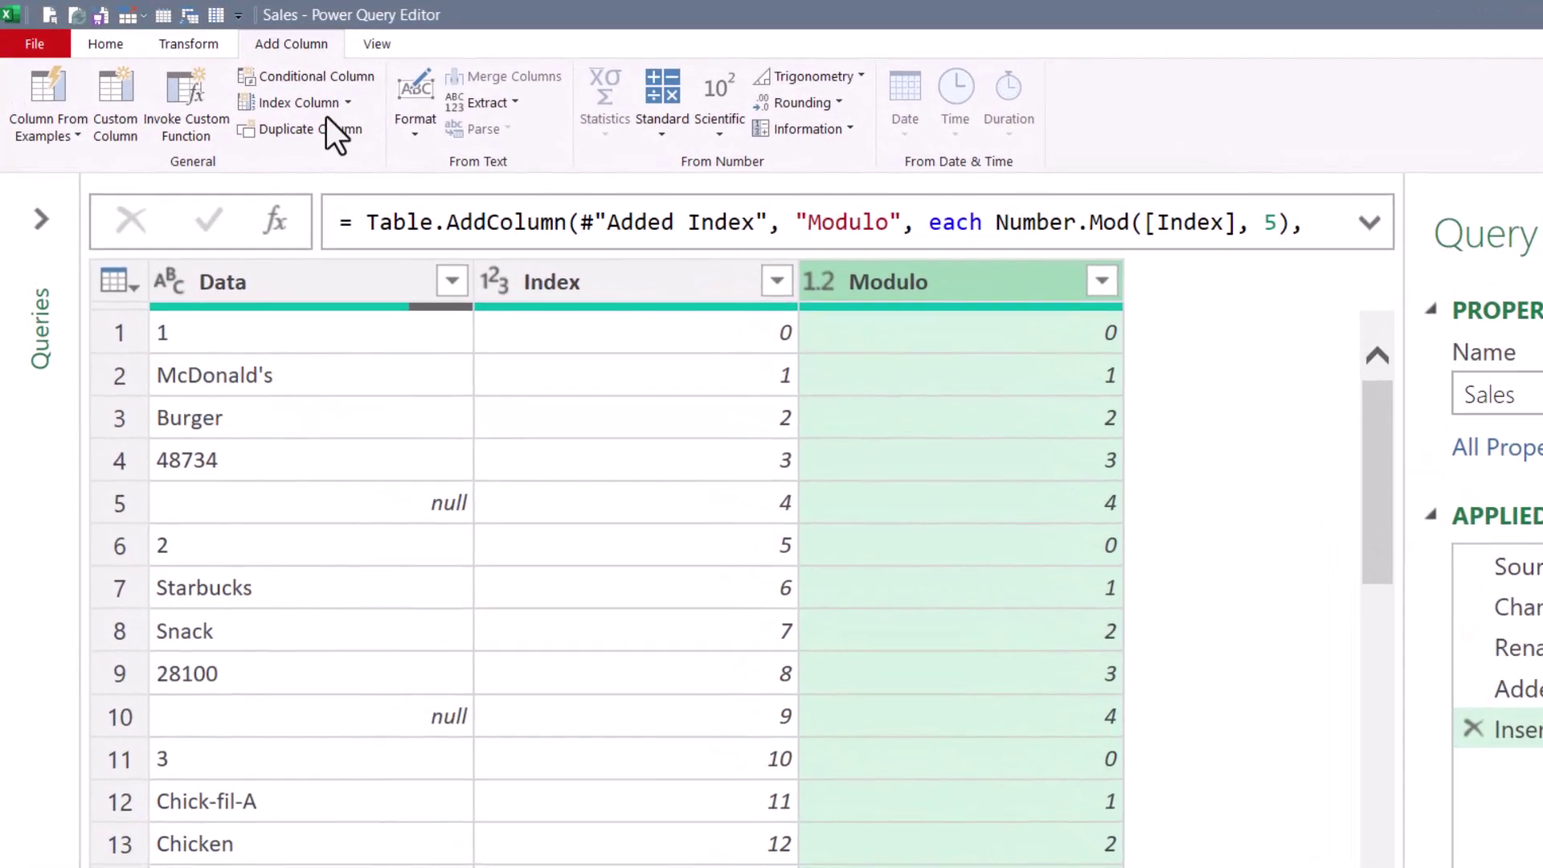
- Start a Pivot Column on Modulo with Data as values and show the aggregate function choices
{"action": "left_click", "coordinate": [182, 35]}
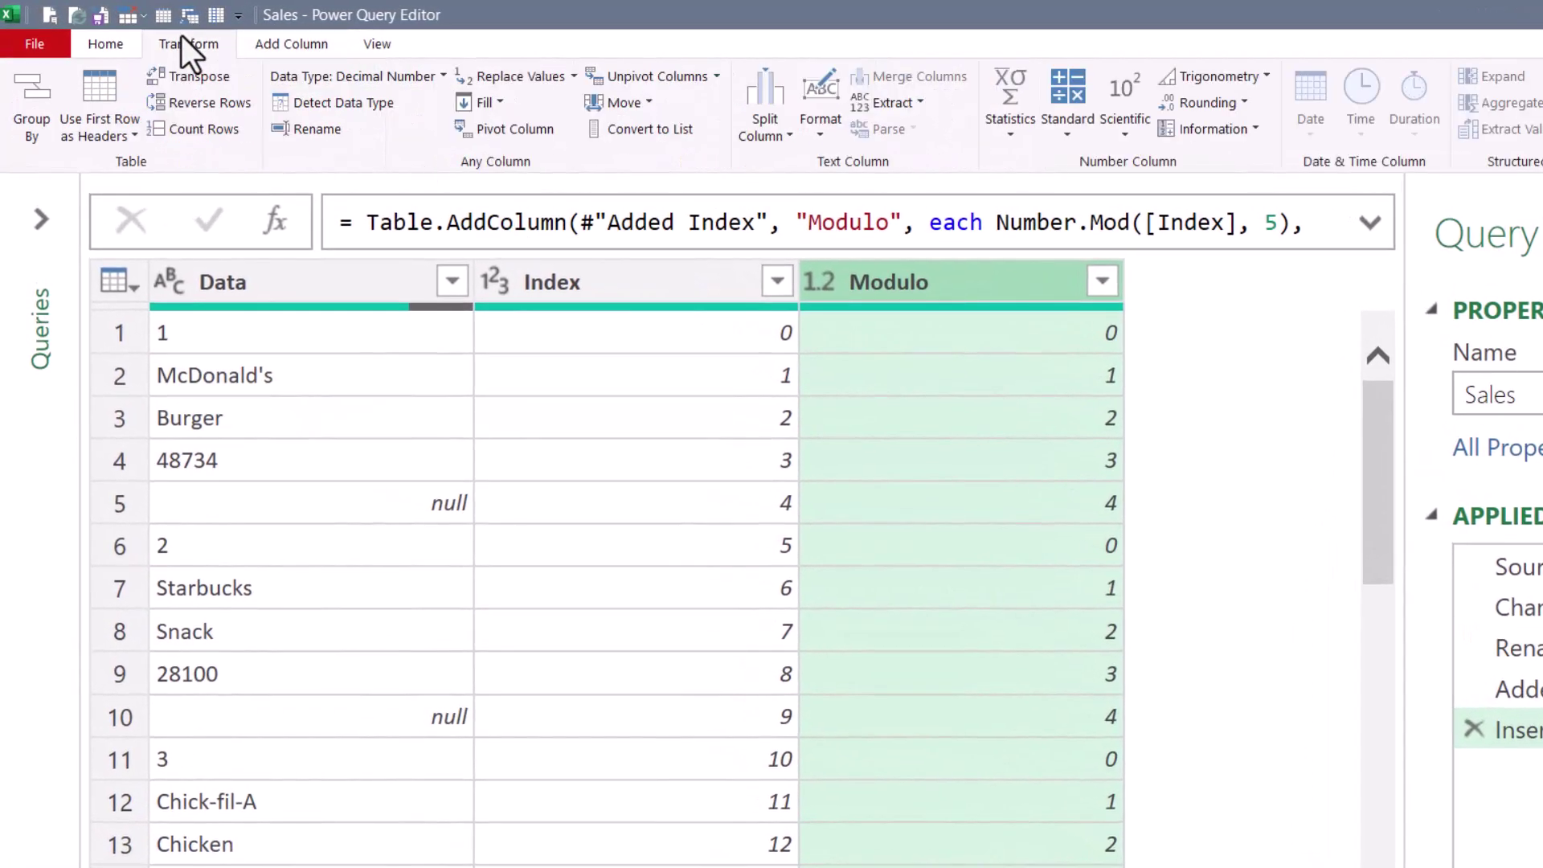
{"action": "left_click", "coordinate": [505, 138]}
{"action": "left_click", "coordinate": [639, 526]}
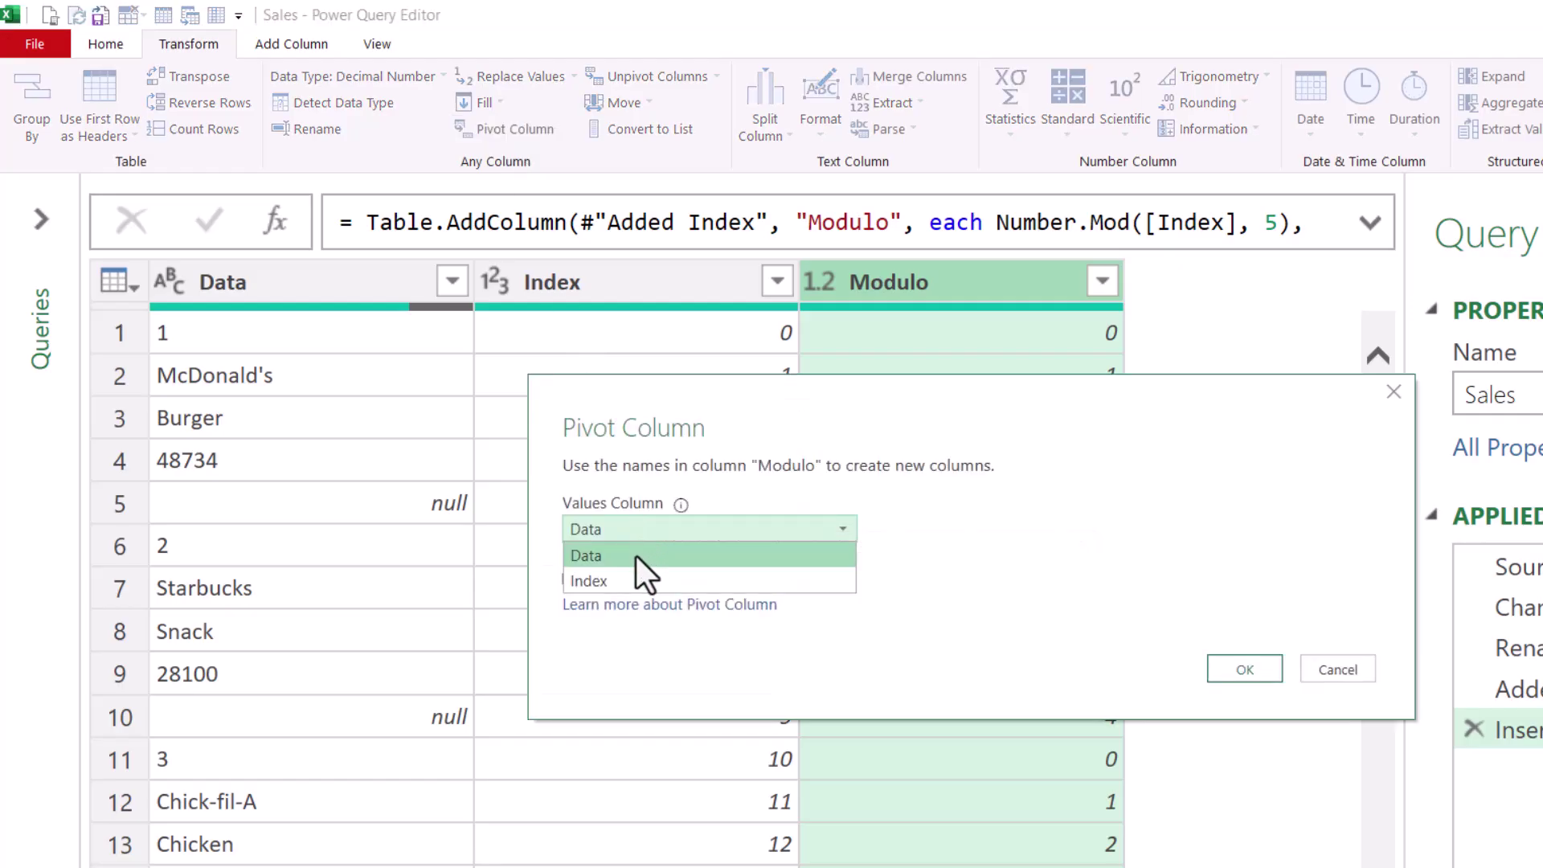
{"action": "left_click", "coordinate": [635, 558]}
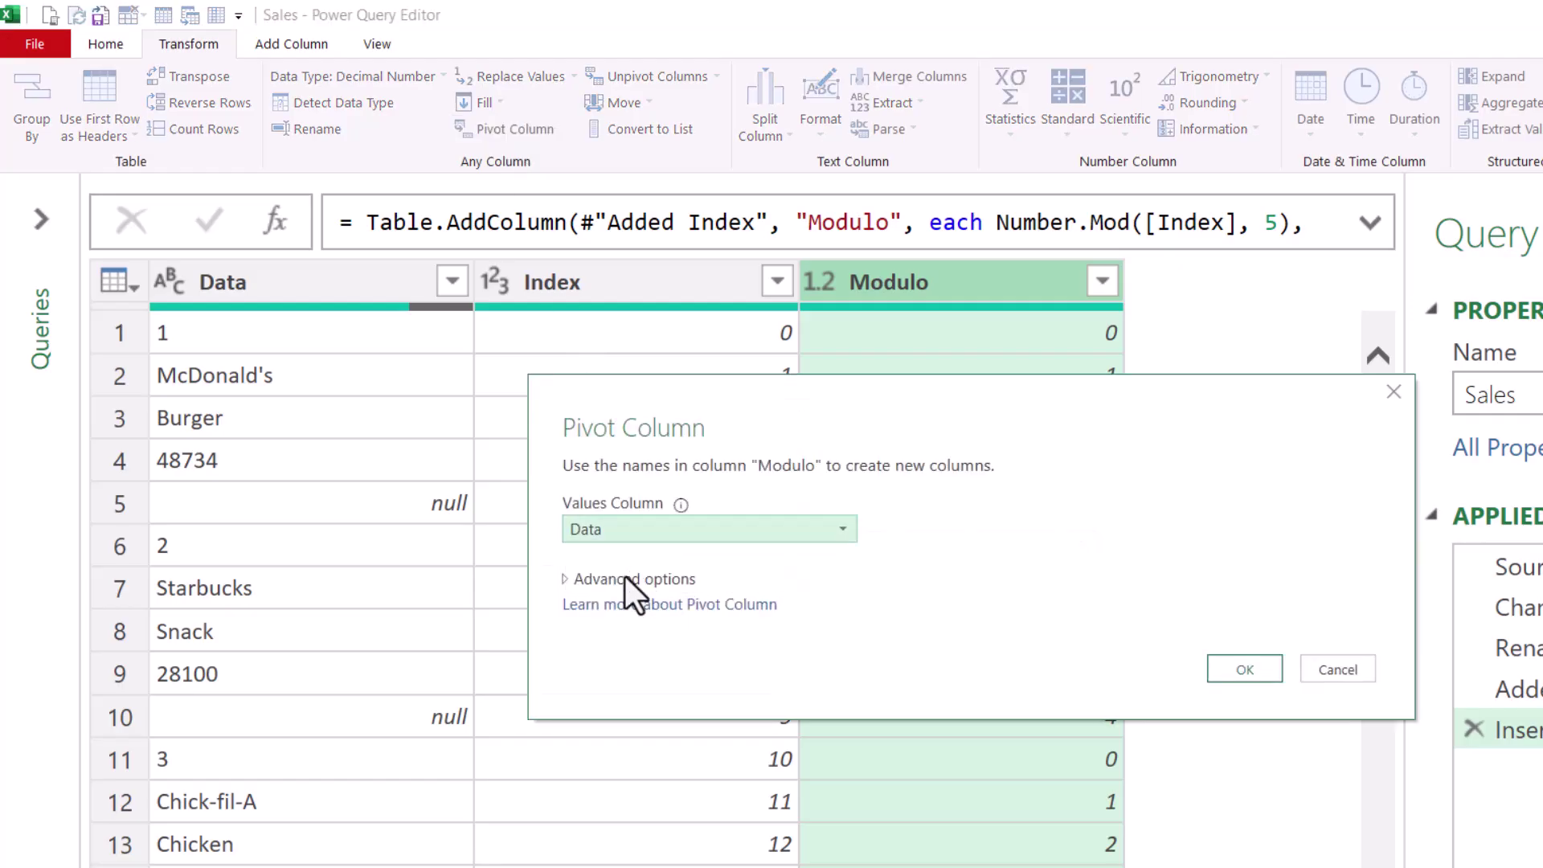
{"action": "left_click", "coordinate": [626, 578]}
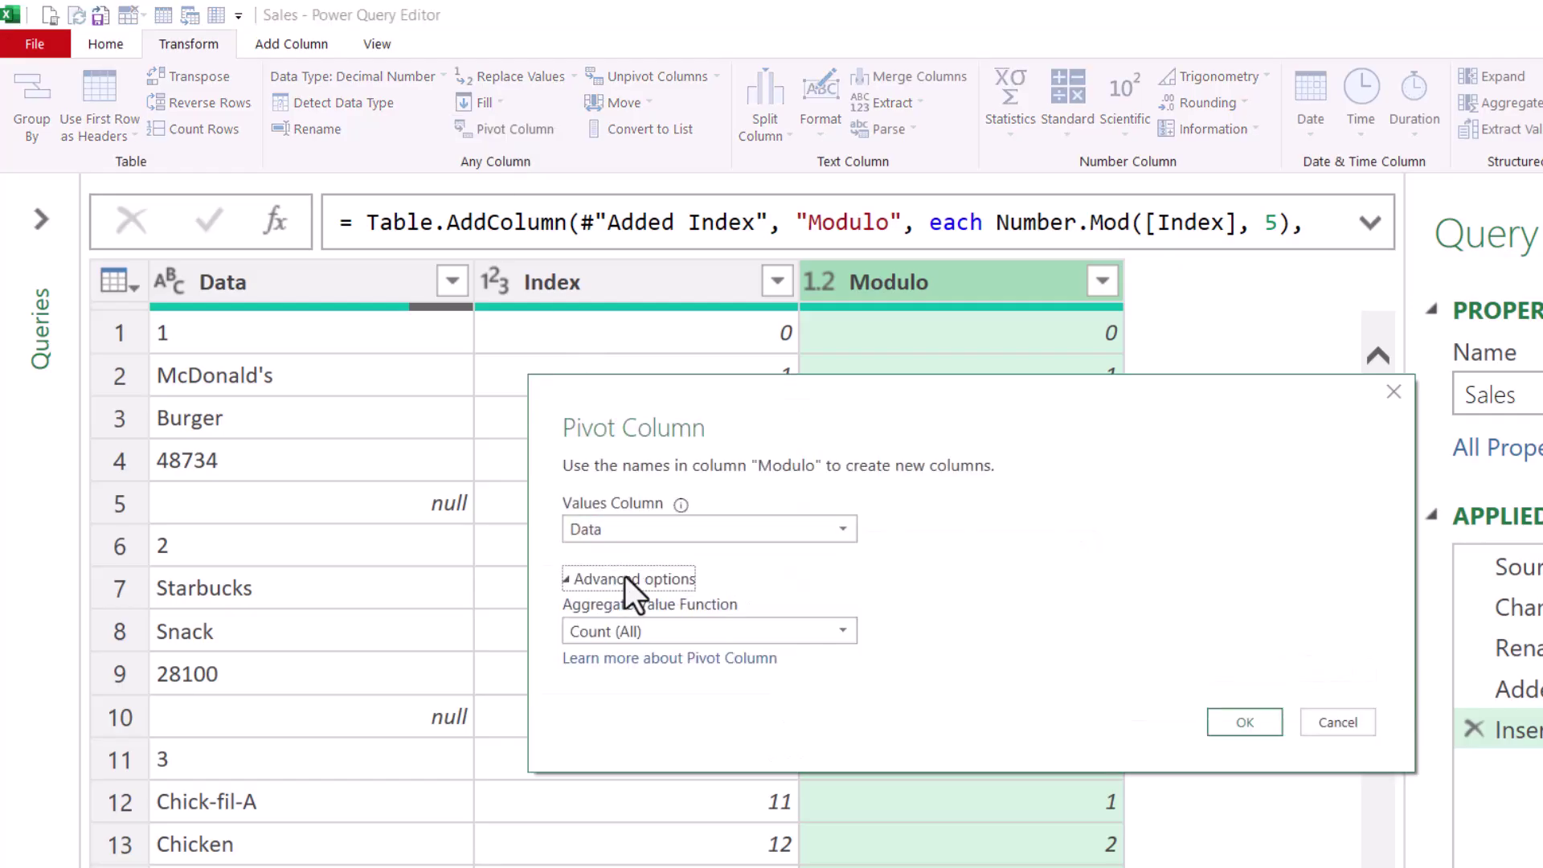
{"action": "left_click", "coordinate": [635, 629]}
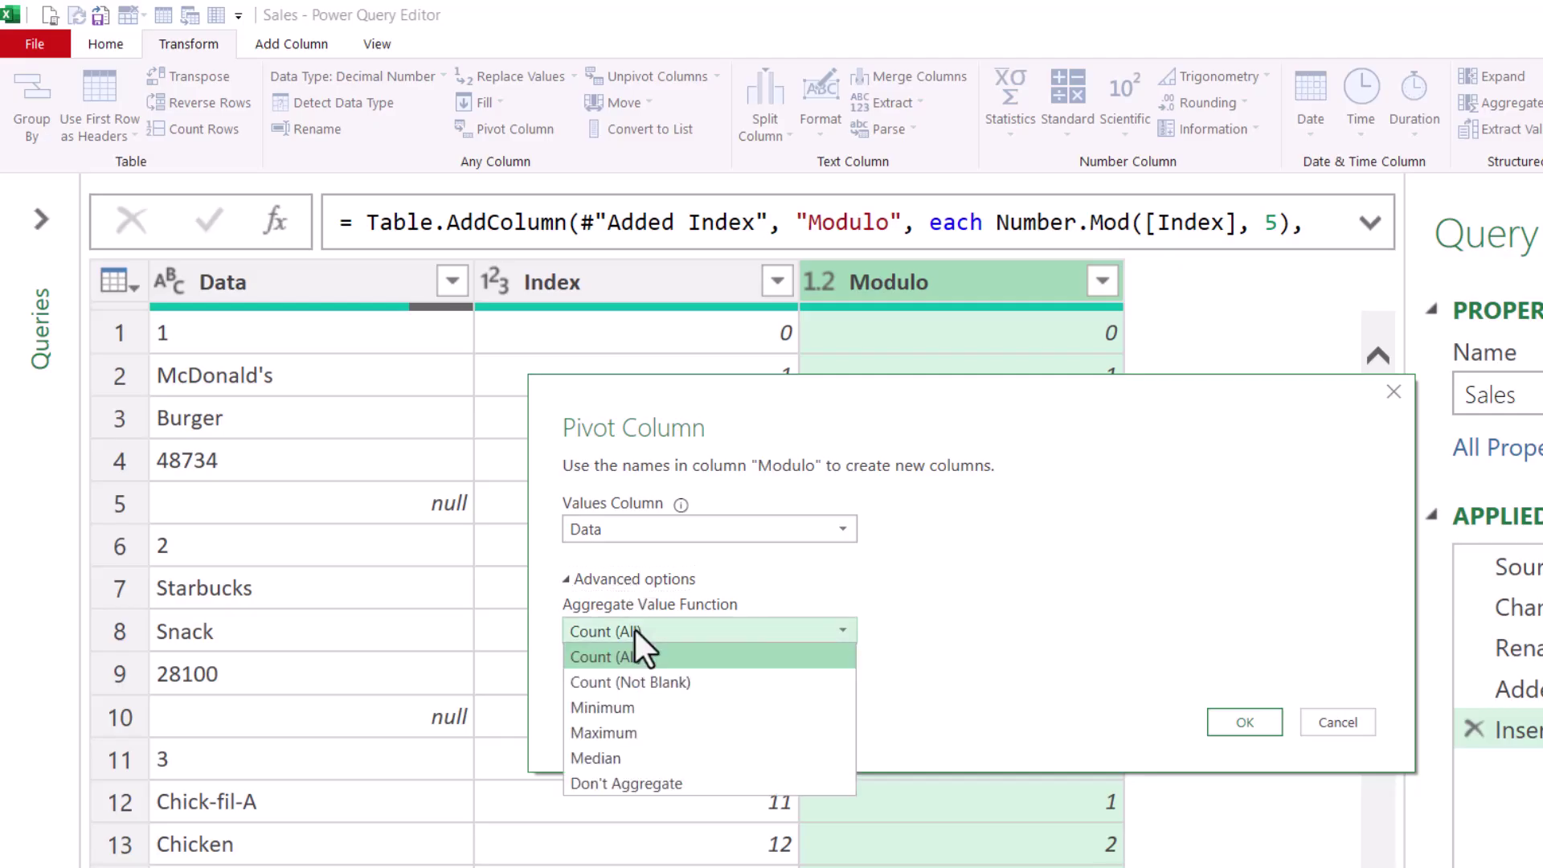
- Pivot Modulo into columns 0–4 with Don't Aggregate and inspect columns 0–3
{"action": "left_click", "coordinate": [628, 785]}
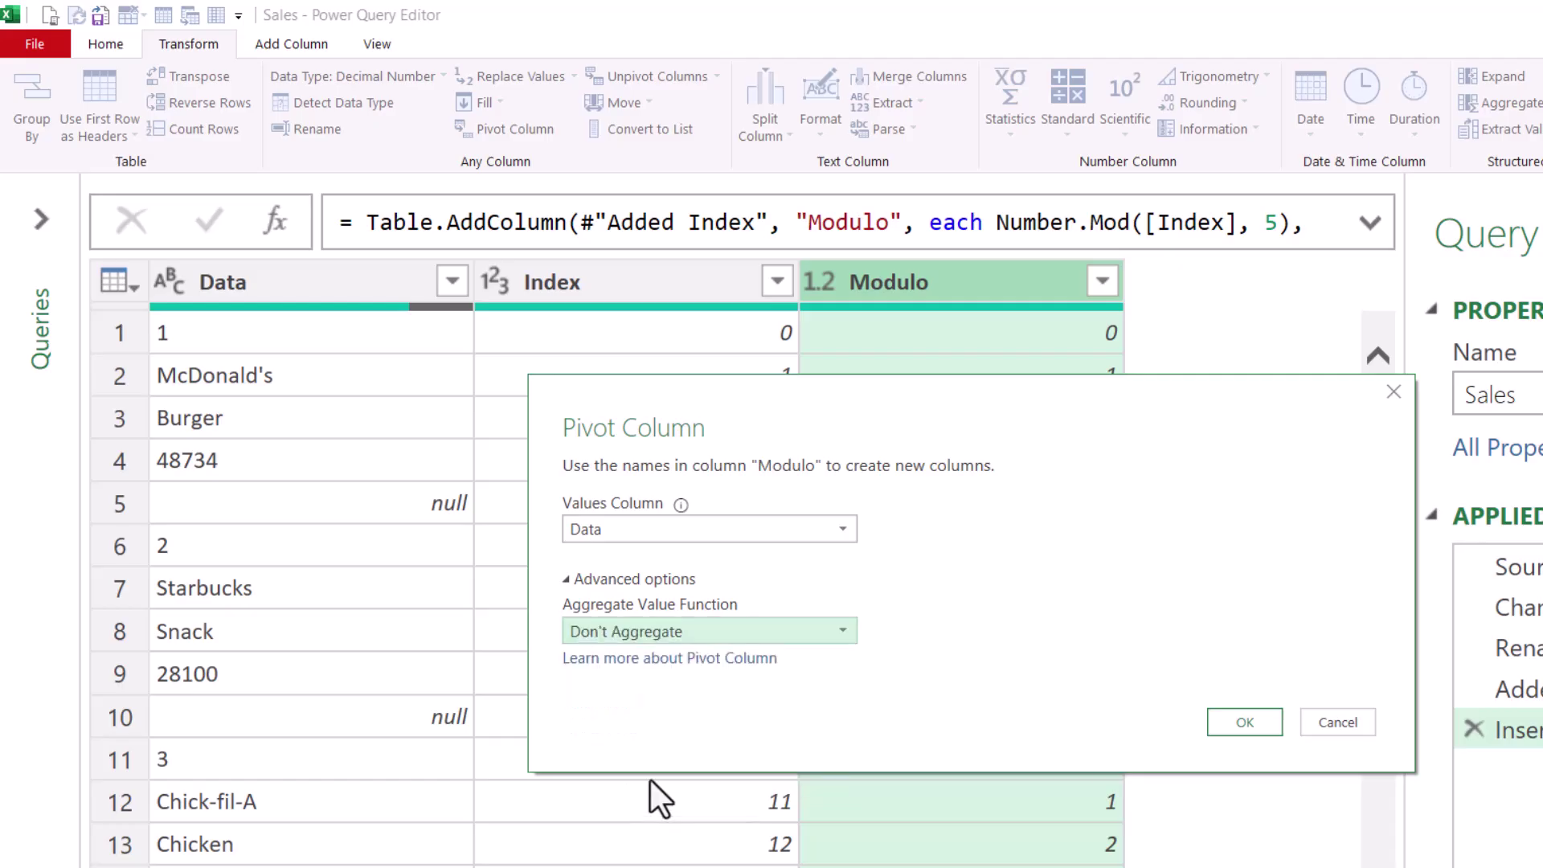
{"action": "left_click", "coordinate": [1246, 716]}
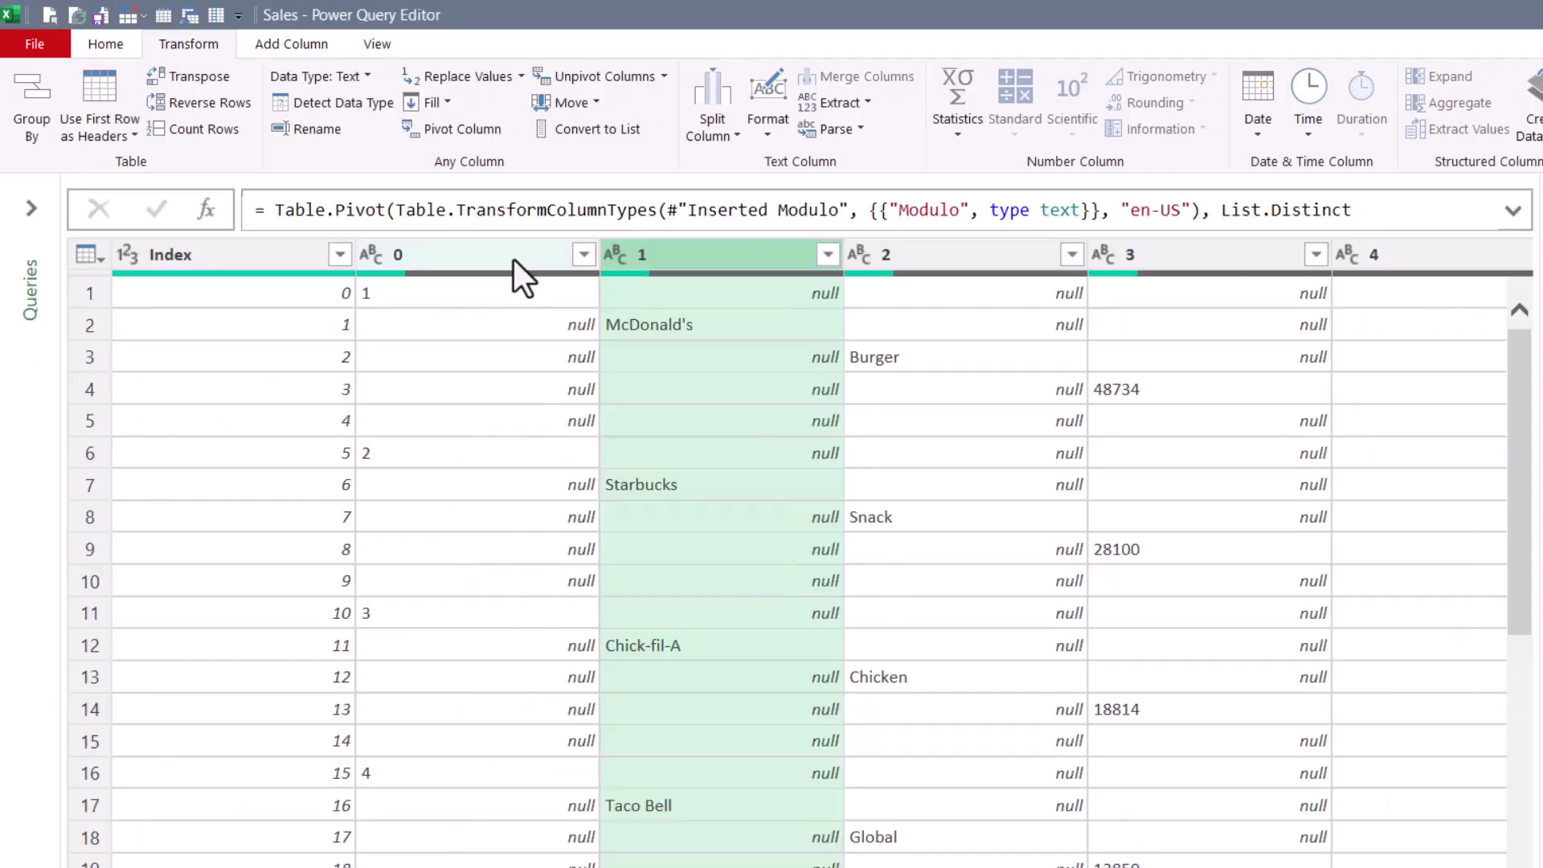
{"action": "left_click", "coordinate": [513, 259]}
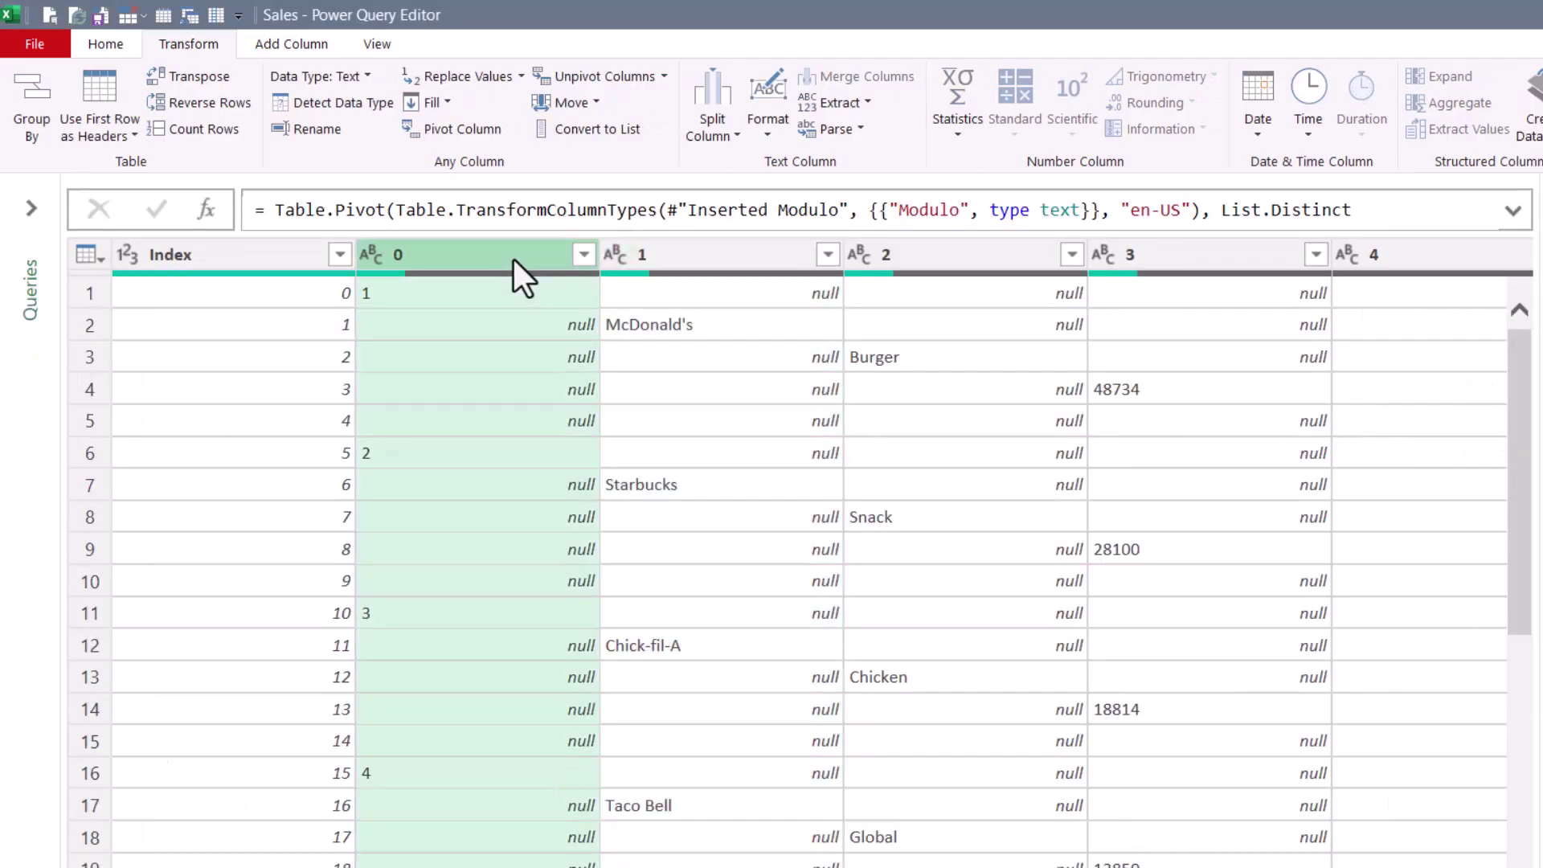
{"action": "left_click", "coordinate": [720, 251]}
{"action": "left_click", "coordinate": [939, 255]}
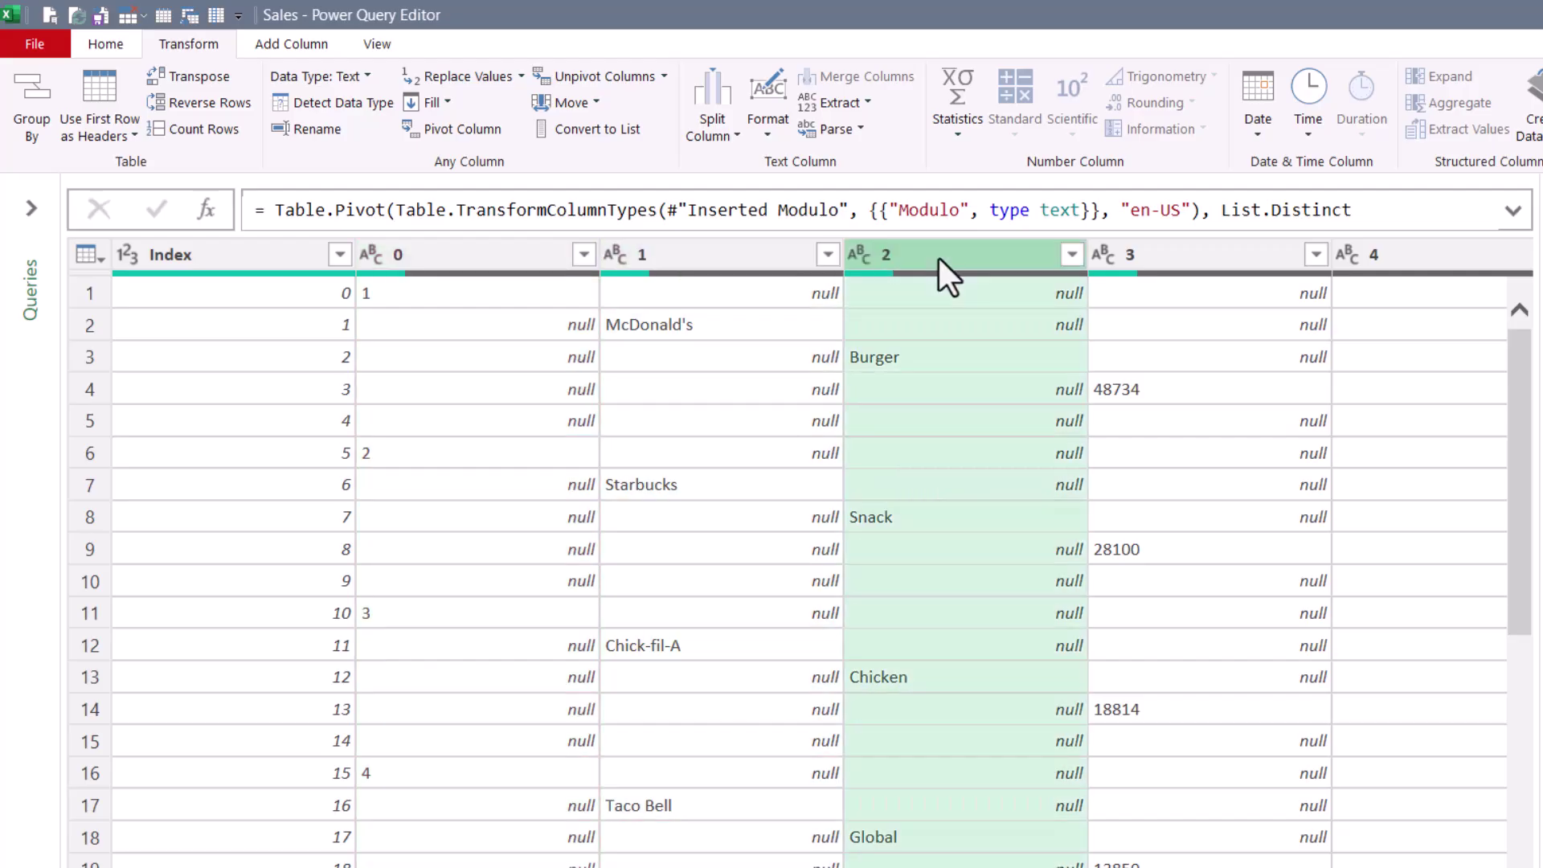
{"action": "left_click", "coordinate": [1193, 265]}
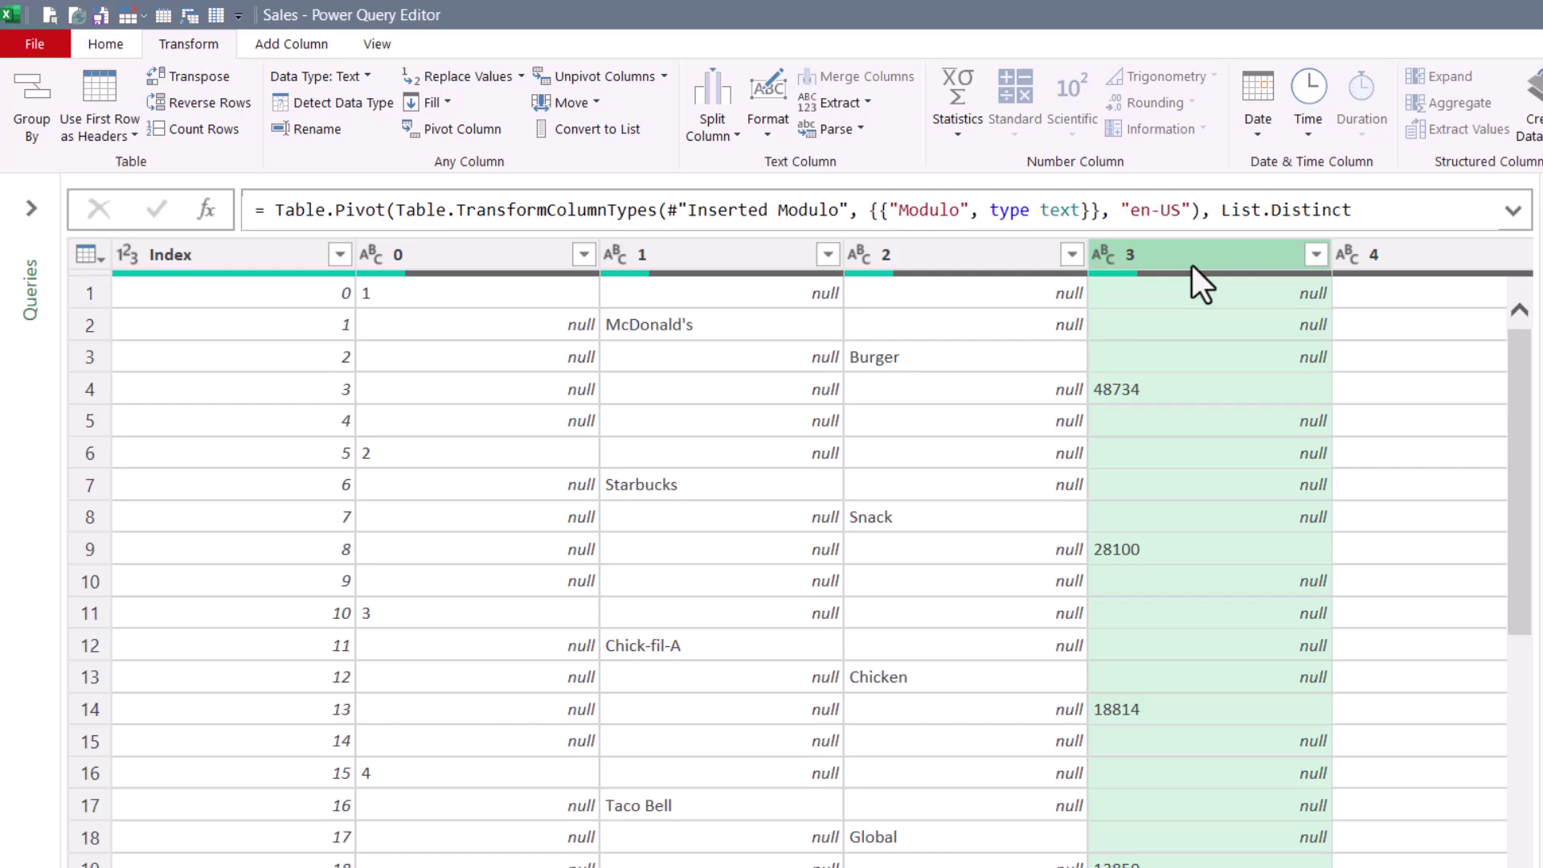
- Delete the empty column 4 and the Index column
{"action": "scroll", "coordinate": [804, 563], "scroll_direction": "right", "scroll_amount": 1}
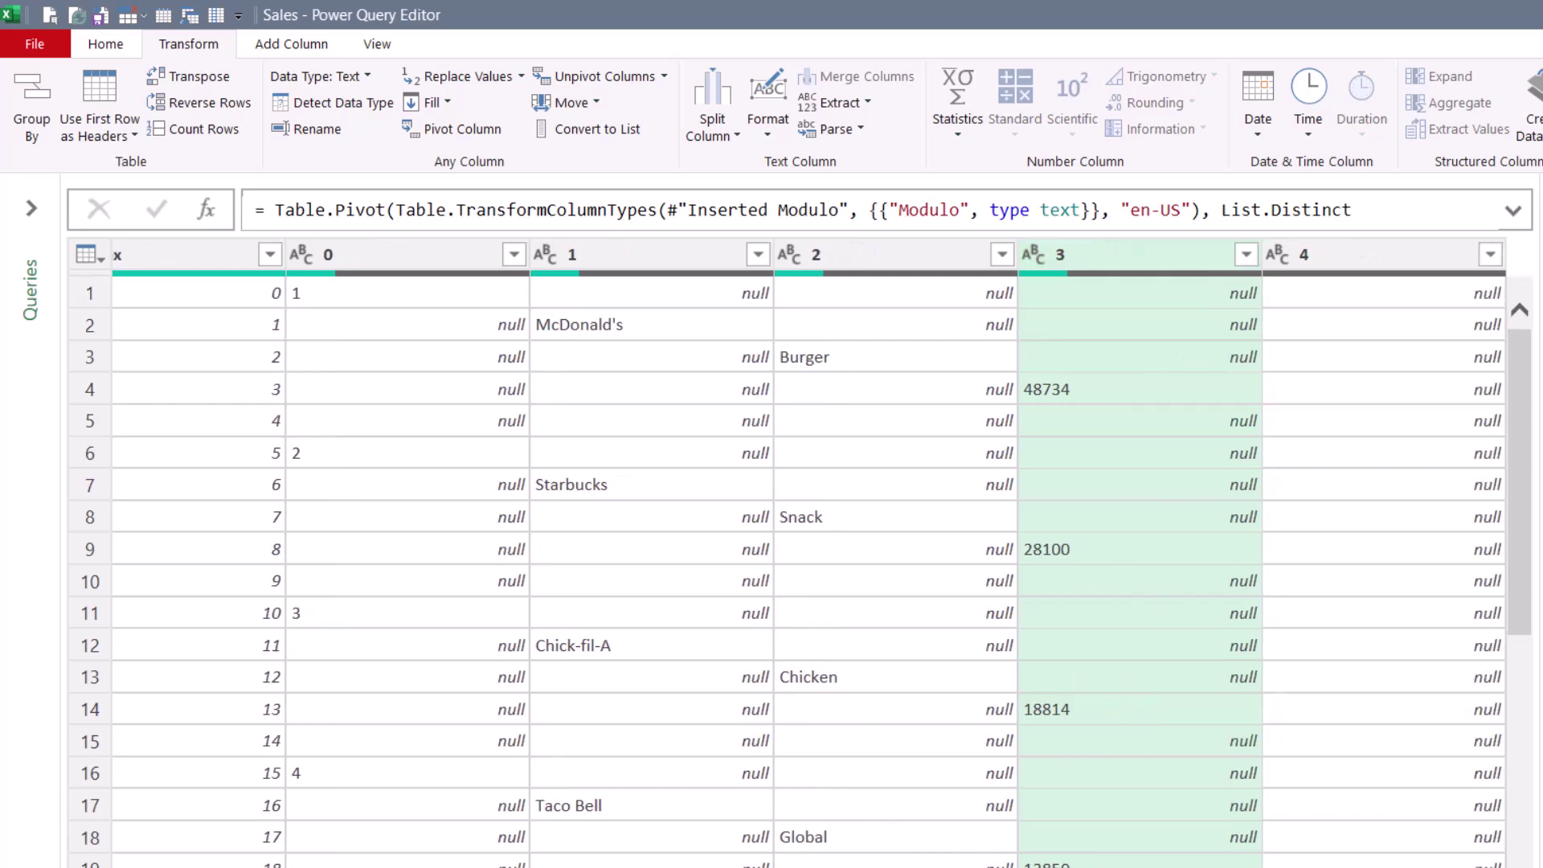
{"action": "left_click", "coordinate": [1319, 269]}
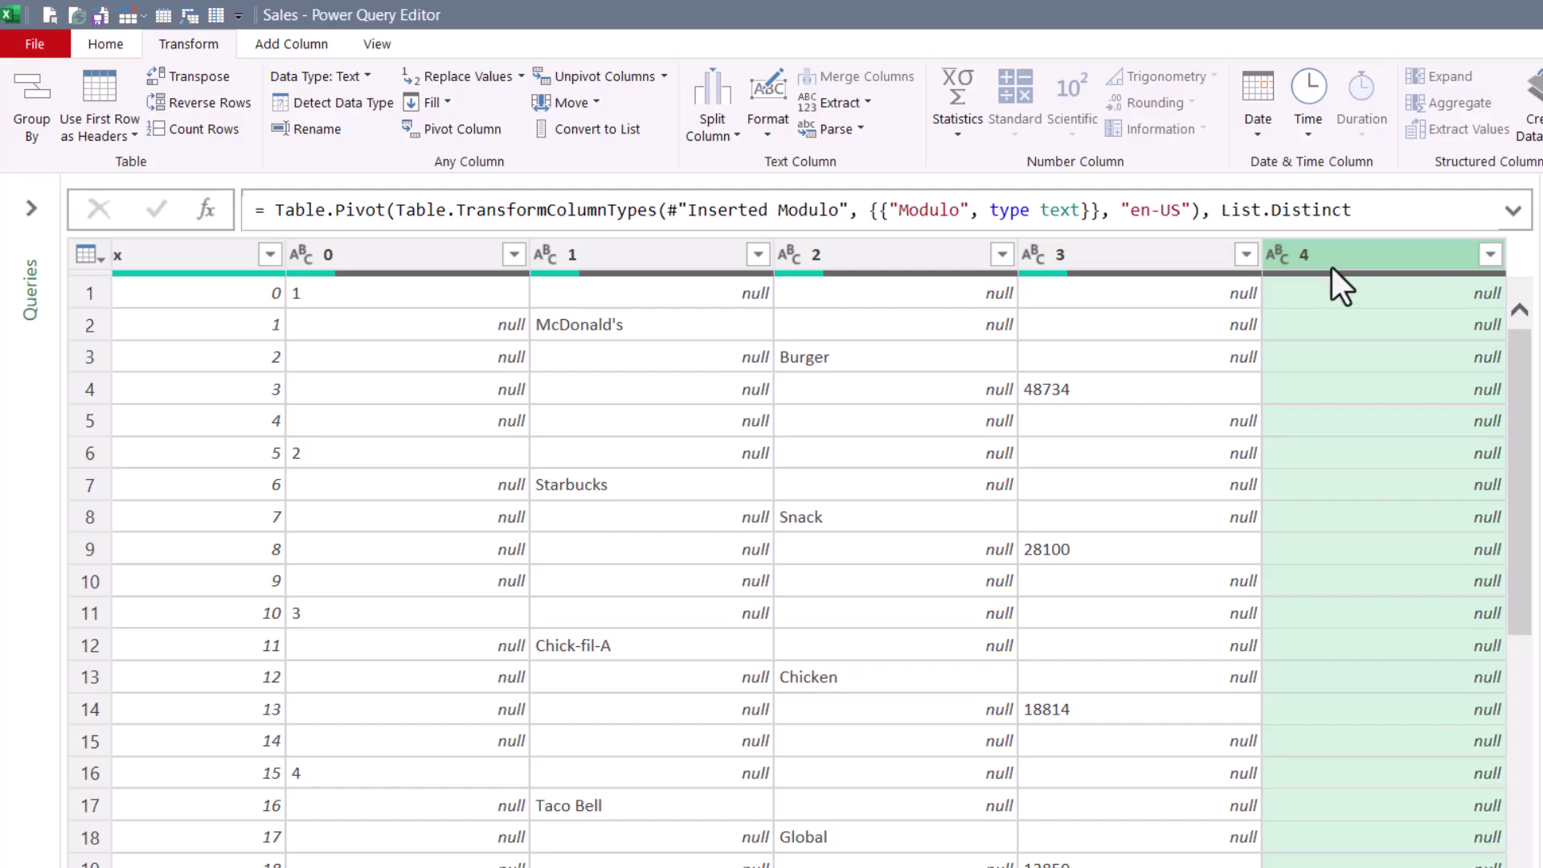
{"action": "scroll", "coordinate": [199, 344], "scroll_direction": "left", "scroll_amount": 1}
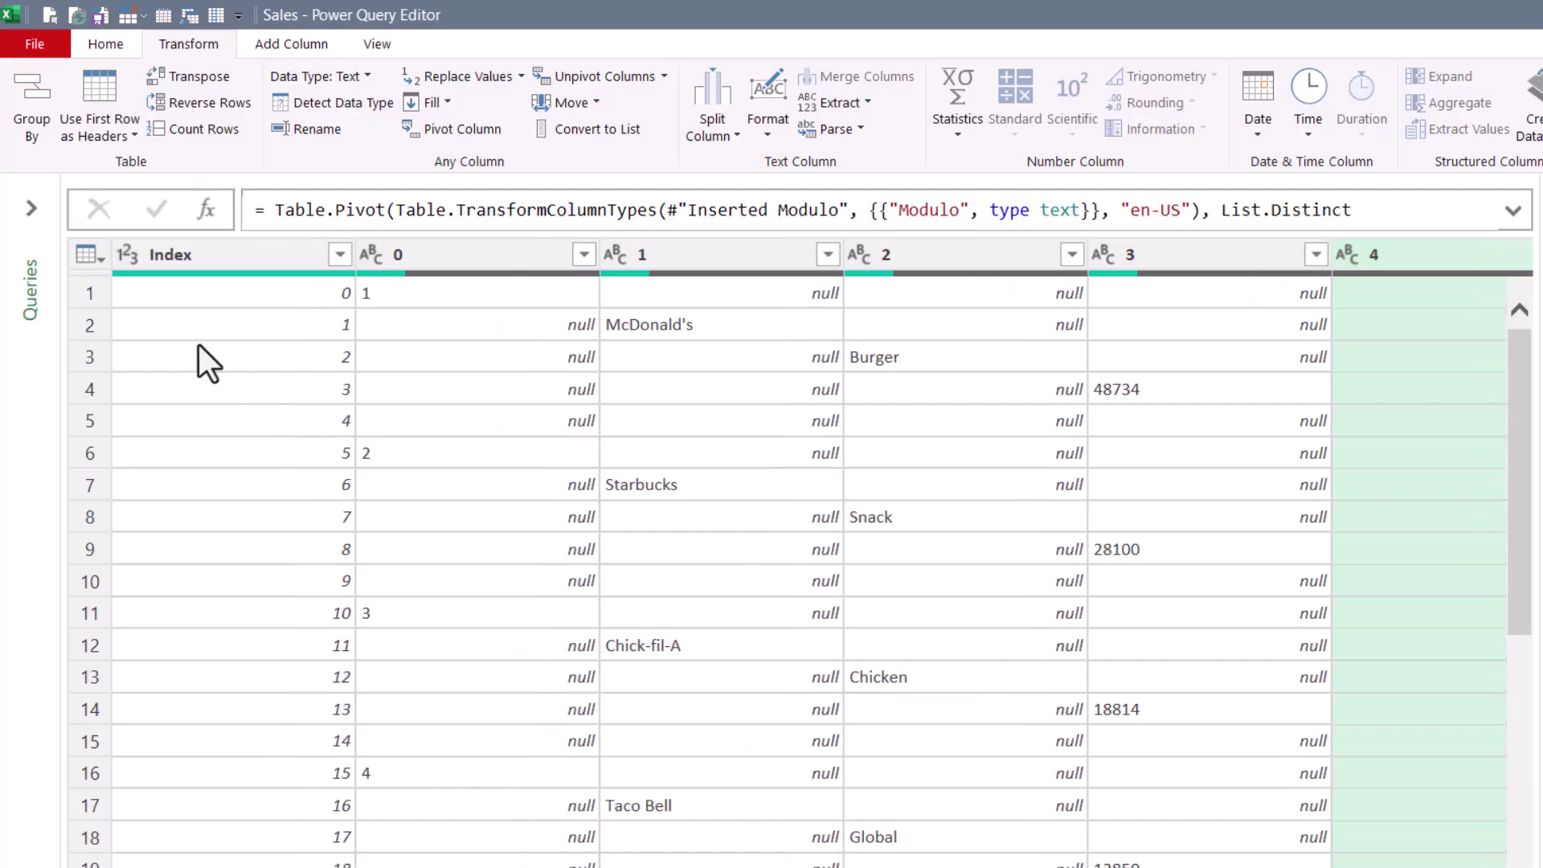
{"action": "left_click", "coordinate": [197, 250], "text": "ctrl"}
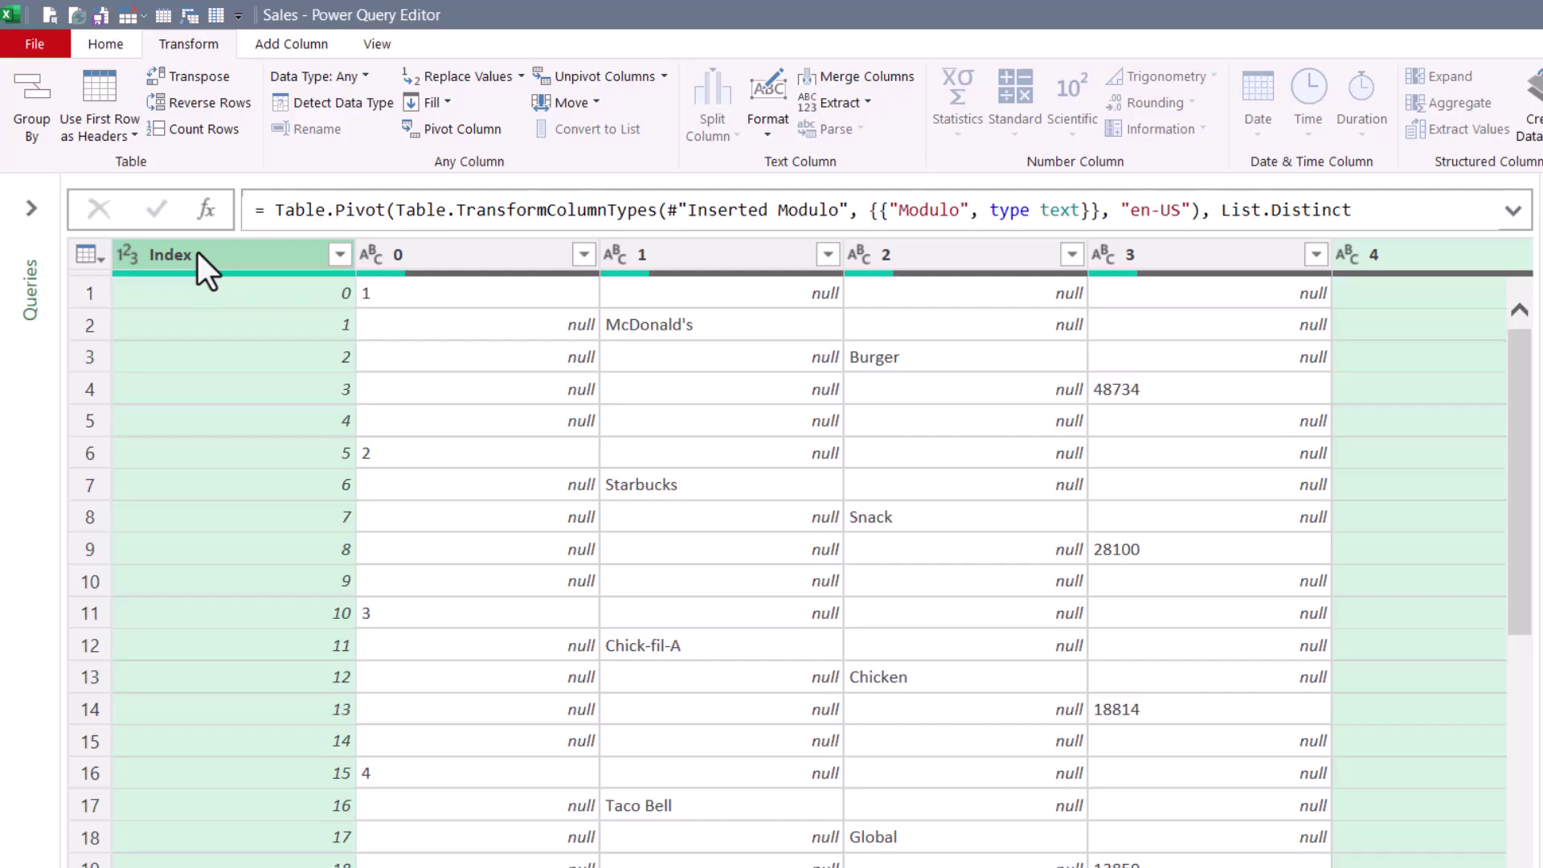
{"action": "key", "text": "Delete"}
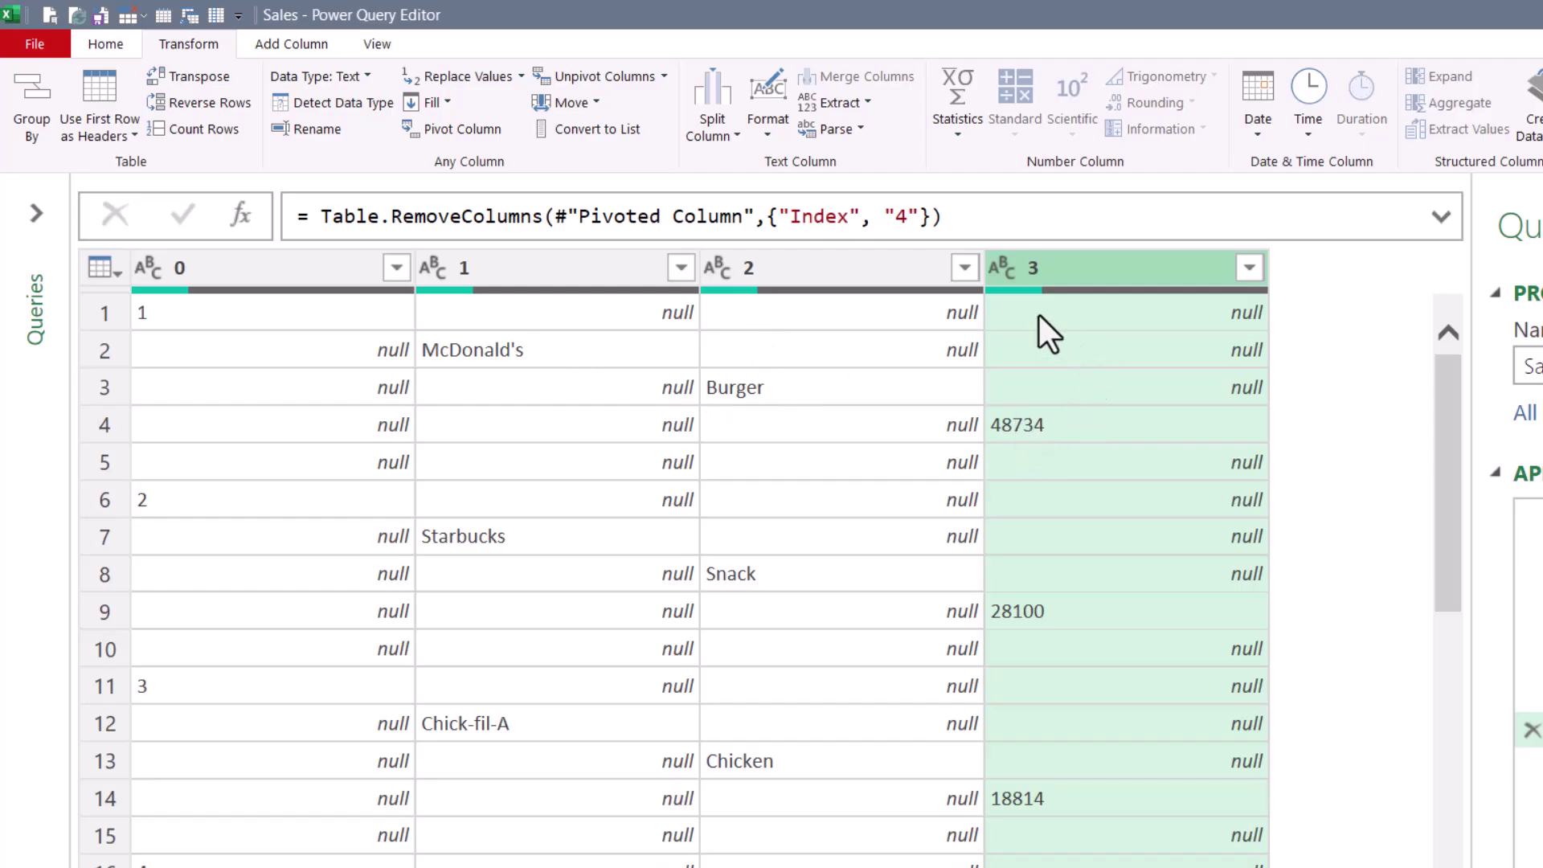
- Fill columns 1, 2 and 3 upward
{"action": "left_click", "coordinate": [571, 272]}
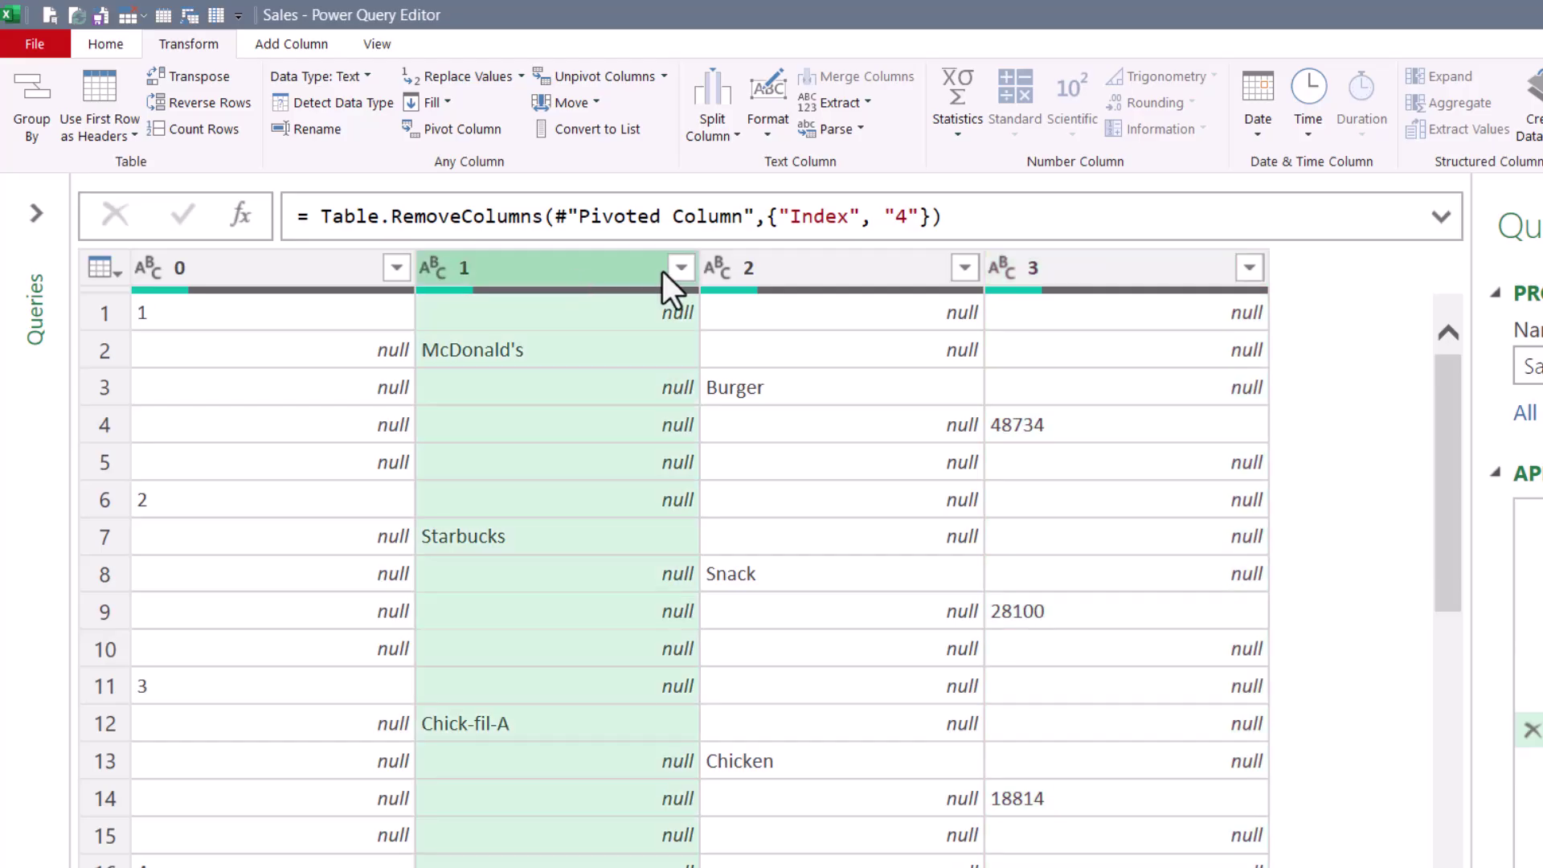
{"action": "left_click", "coordinate": [933, 278], "text": "shift"}
{"action": "left_click", "coordinate": [1132, 265], "text": "shift"}
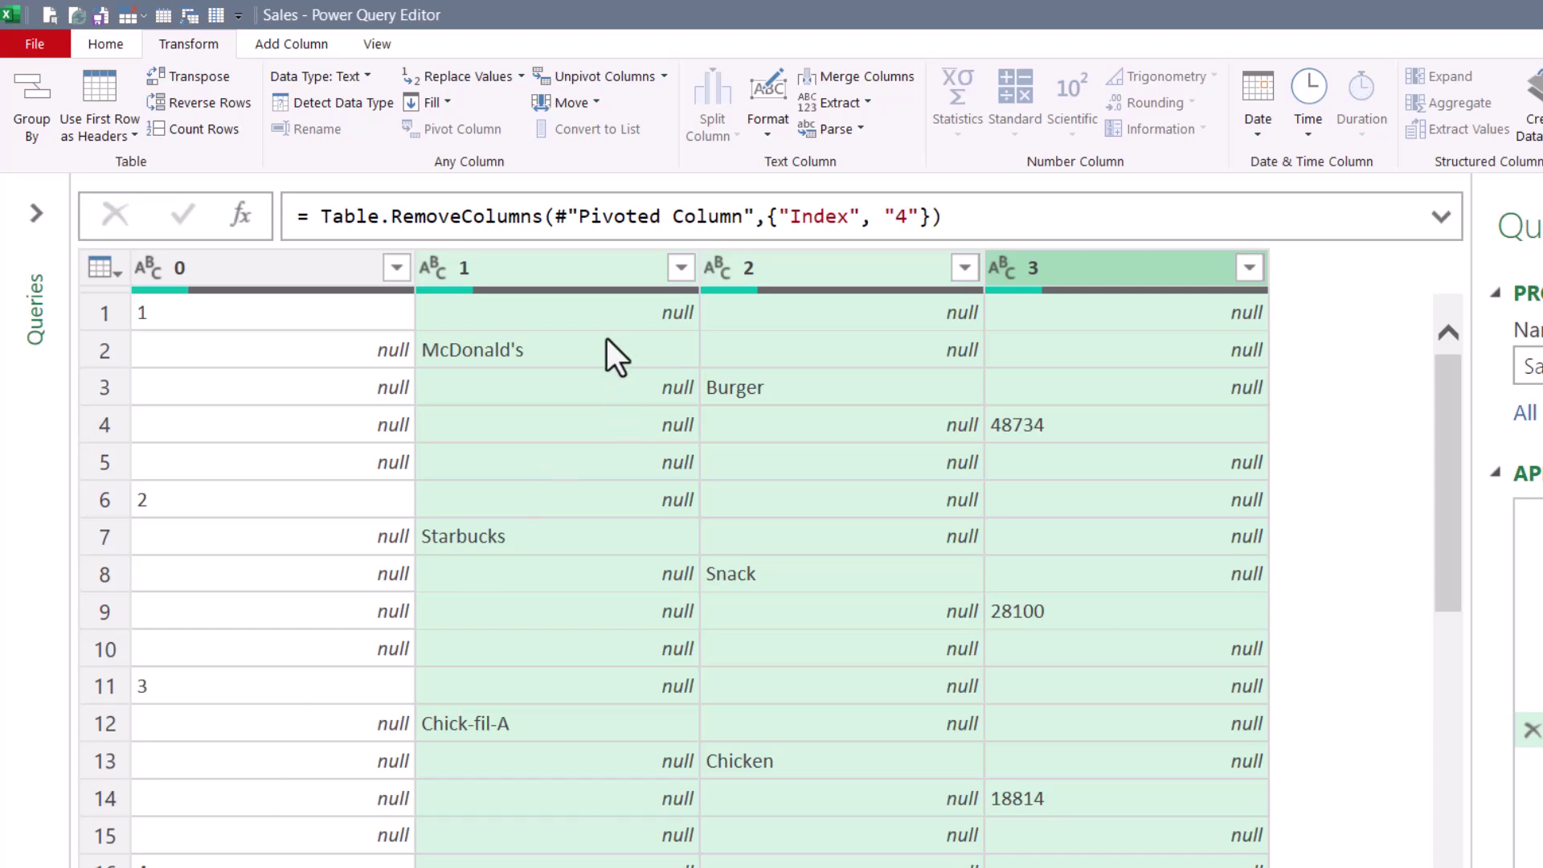
{"action": "right_click", "coordinate": [514, 262]}
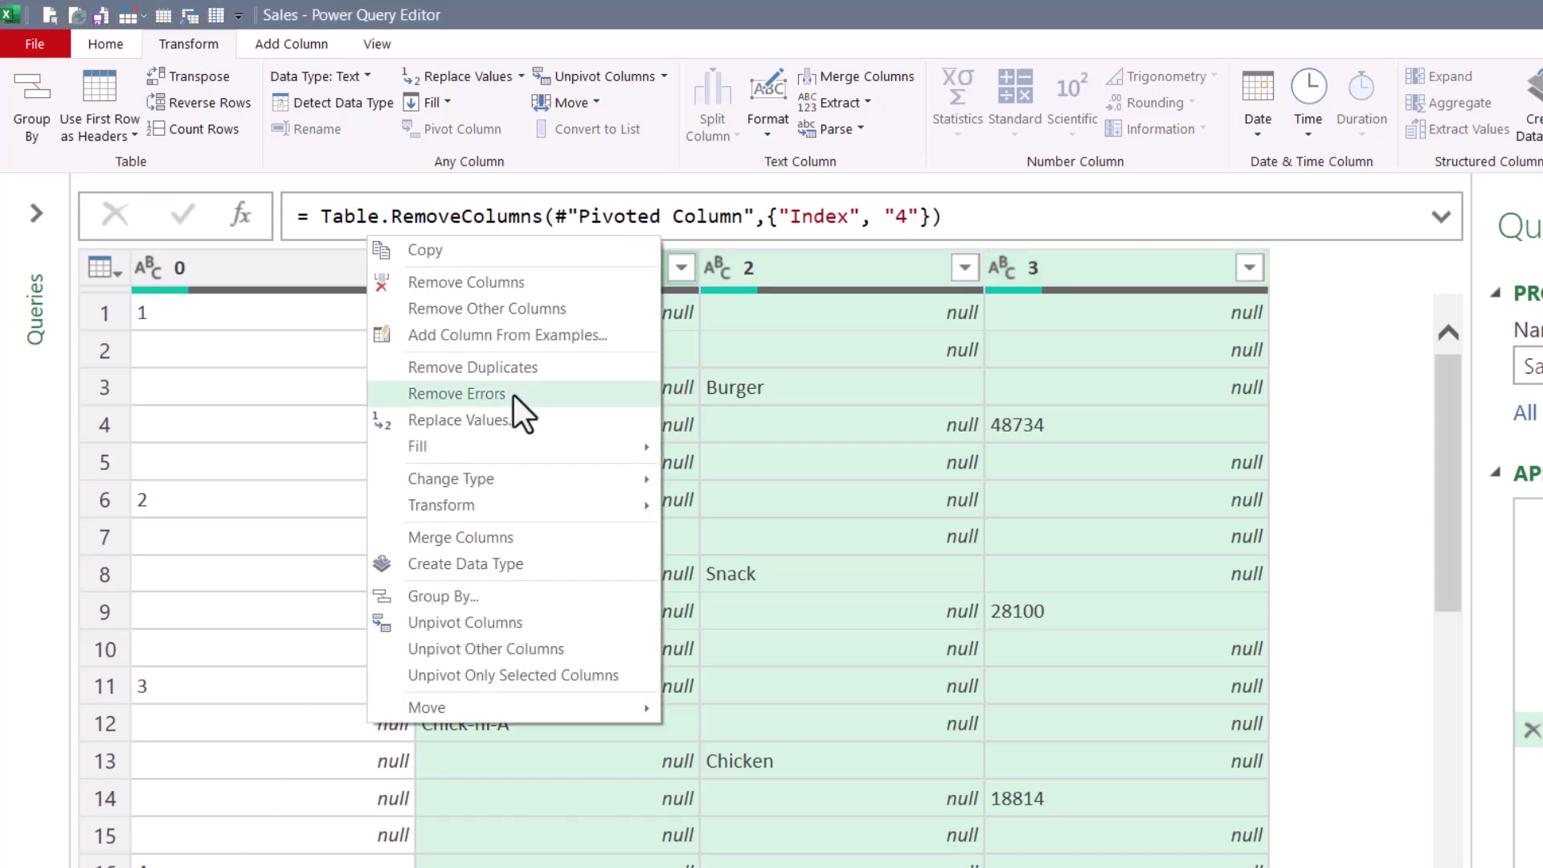
{"action": "mouse_move", "coordinate": [524, 445]}
{"action": "left_click", "coordinate": [704, 472]}
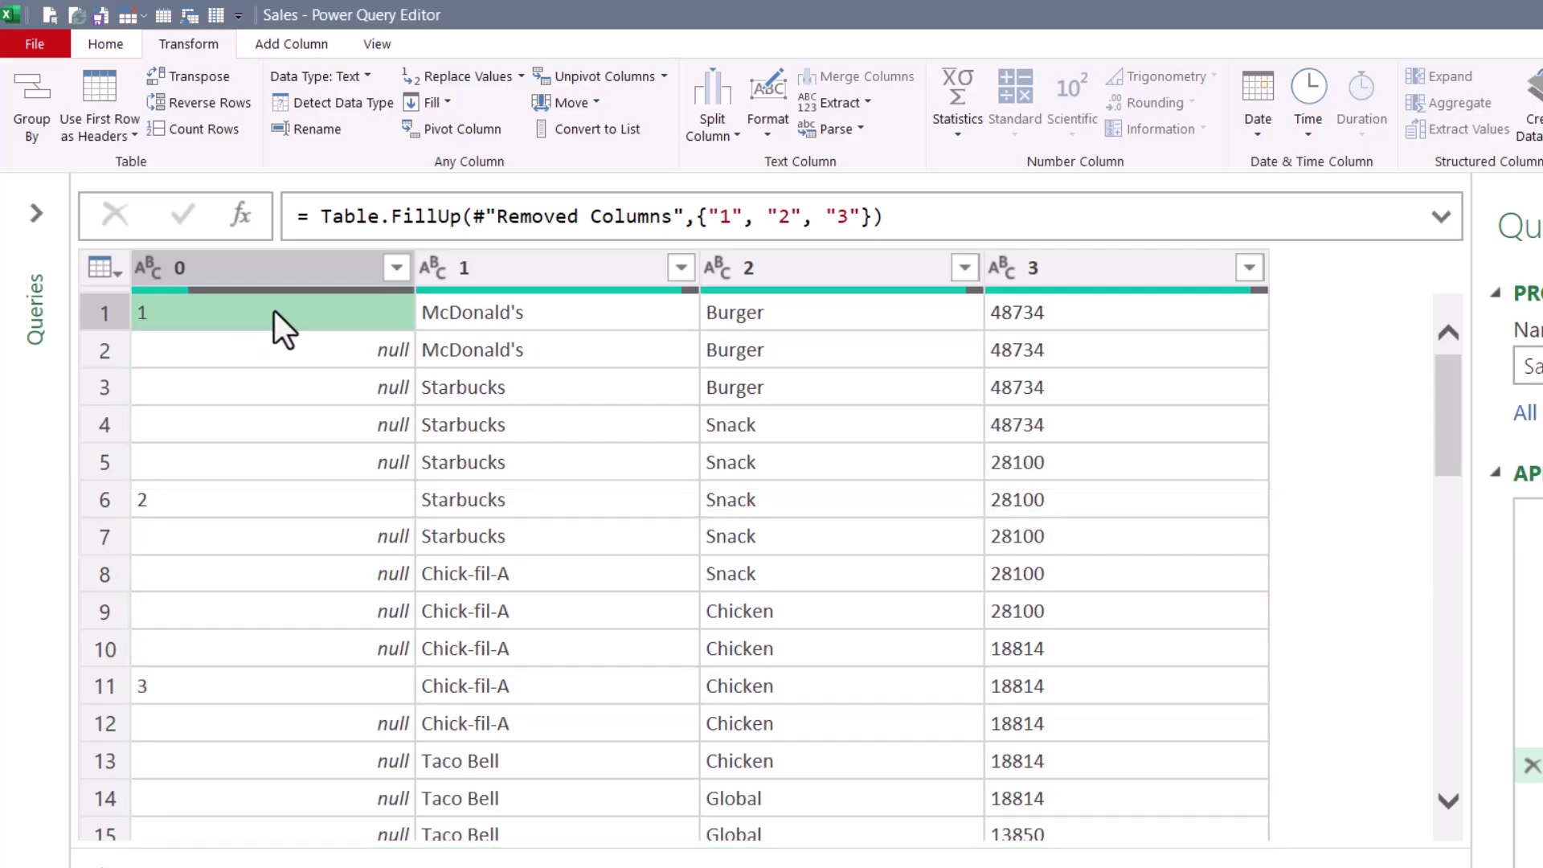
- Filter (null) out of column 0 so one row per restaurant remains
{"action": "left_click", "coordinate": [291, 282]}
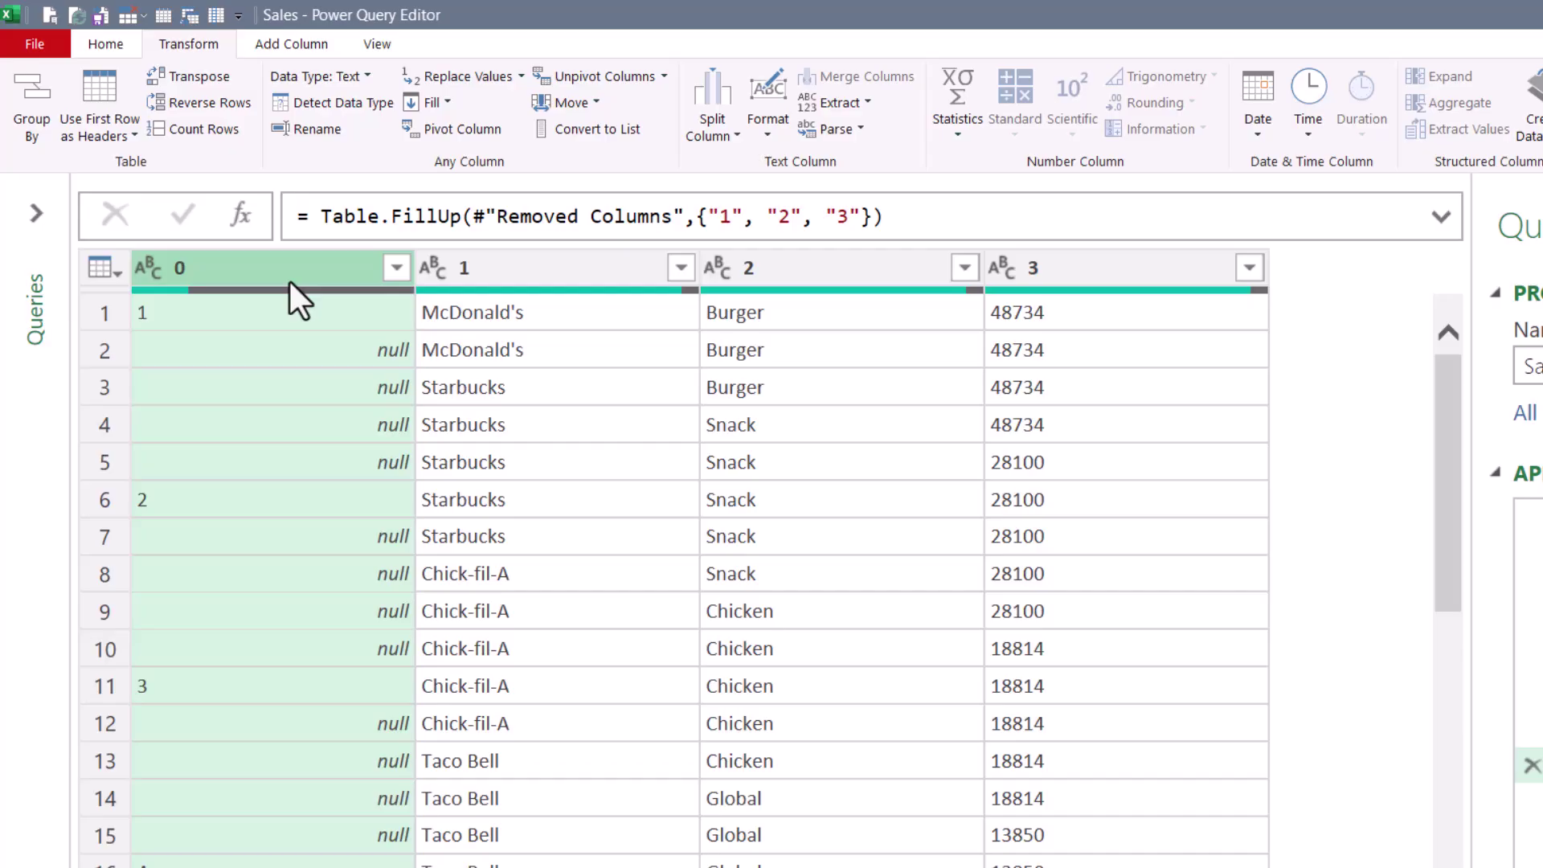
{"action": "left_click", "coordinate": [397, 267]}
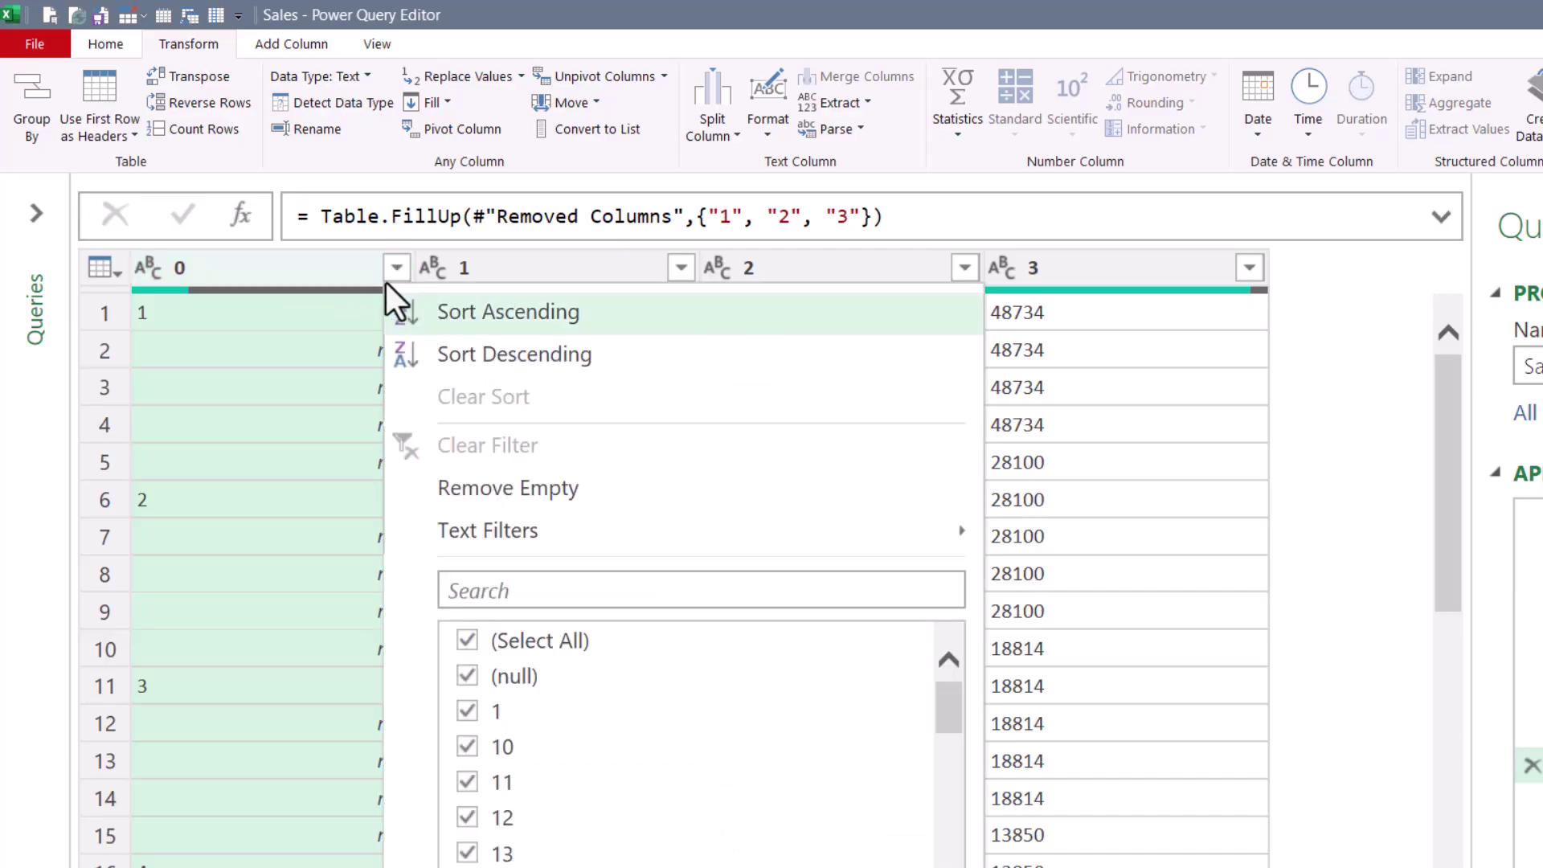
{"action": "left_click", "coordinate": [469, 680]}
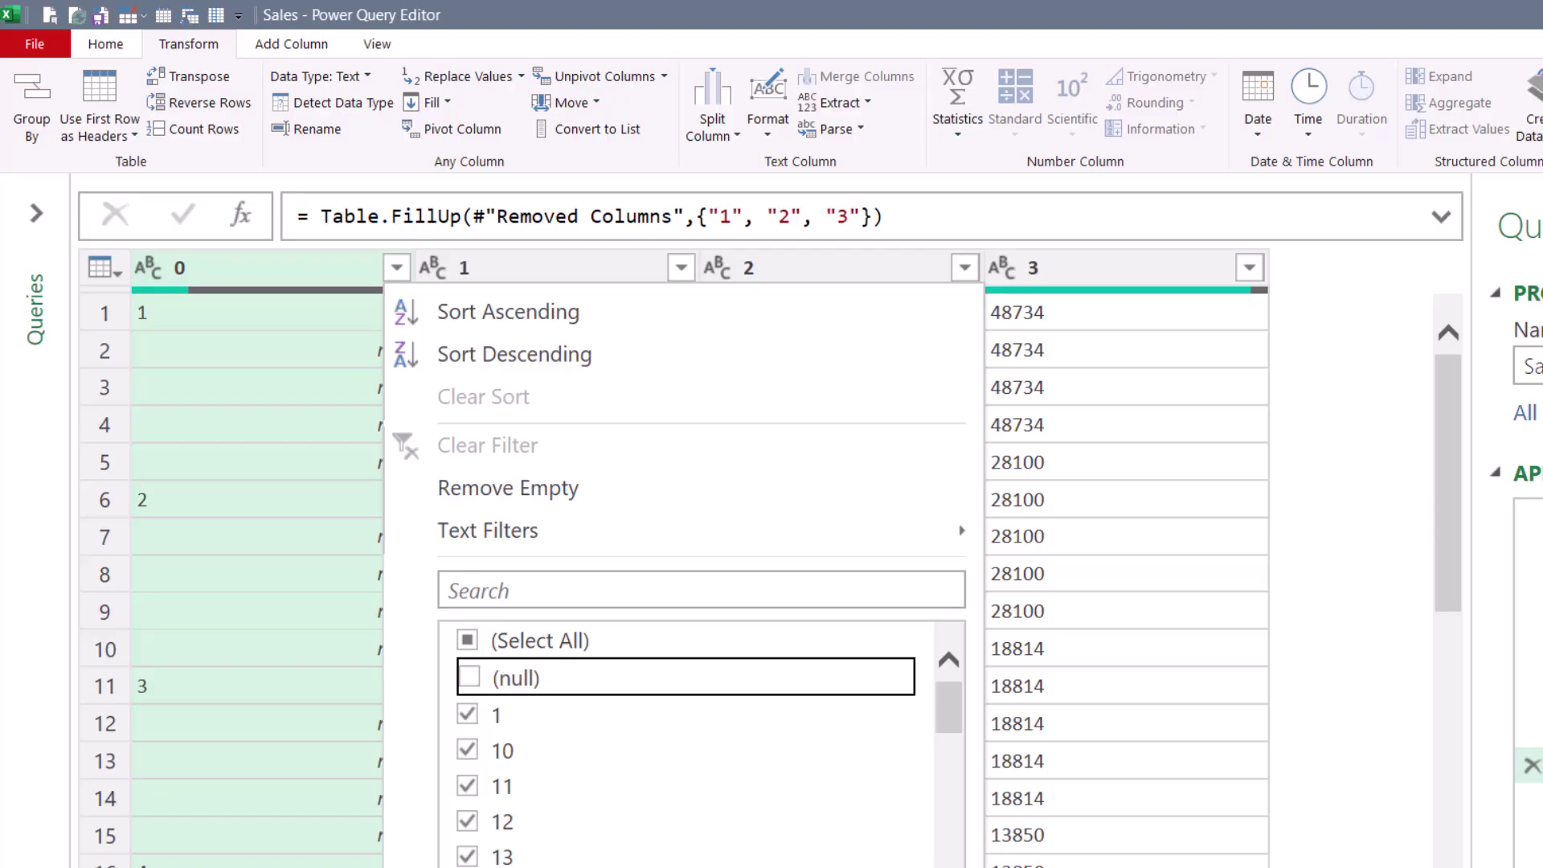
{"action": "key", "text": "Return"}
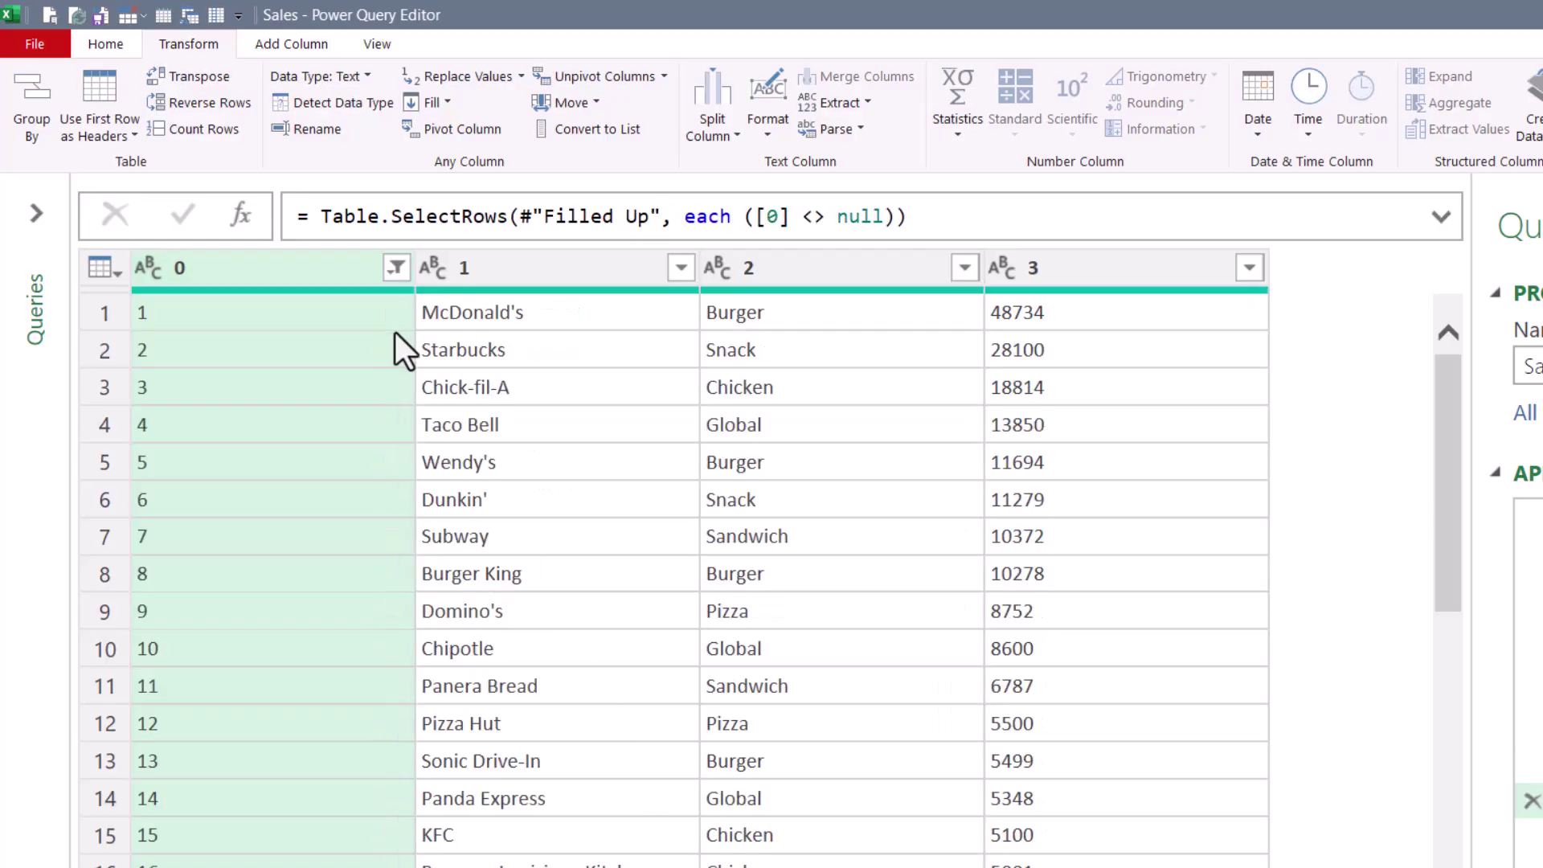
{"action": "left_click", "coordinate": [498, 275]}
{"action": "left_click", "coordinate": [783, 268]}
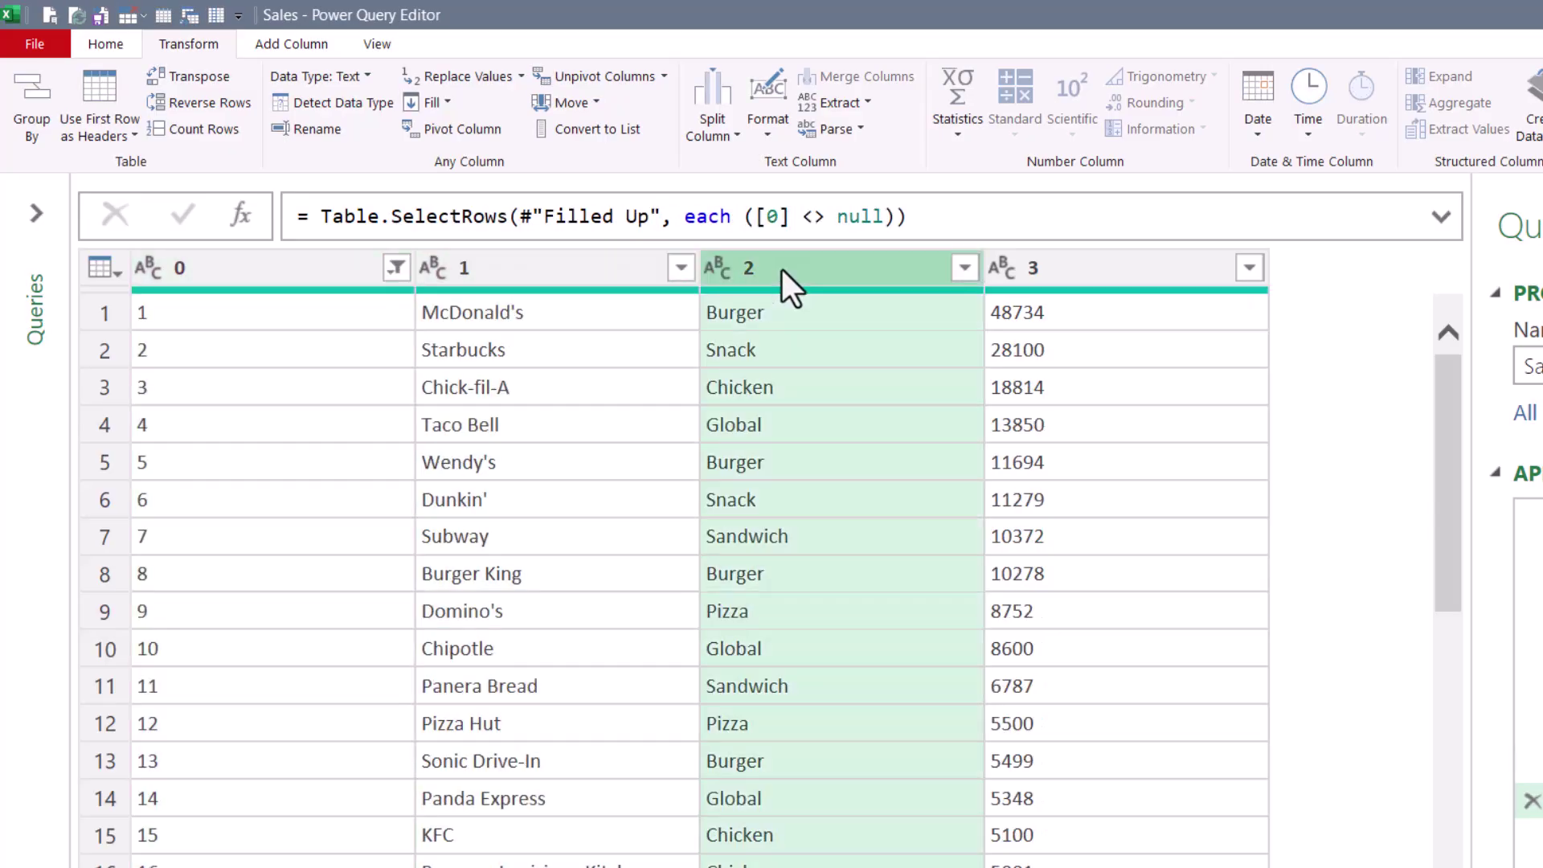
{"action": "left_click", "coordinate": [1085, 289]}
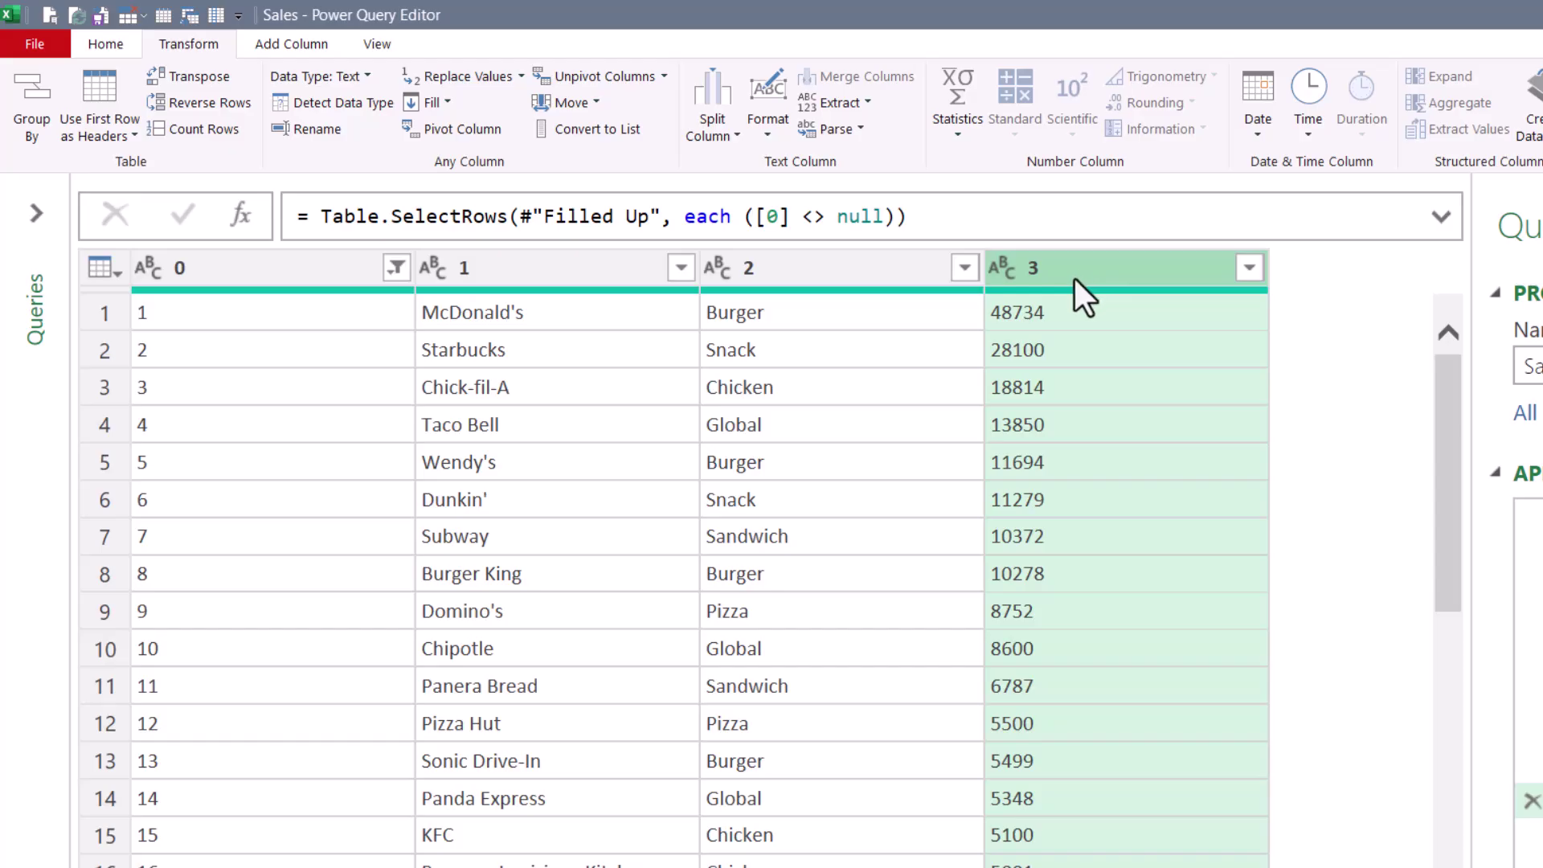
- Rename the columns to Rank, Store Name, Category and Sales (millions)
{"action": "double_click", "coordinate": [253, 269]}
{"action": "type", "text": "Rank"}
{"action": "key", "text": "Return"}
{"action": "double_click", "coordinate": [493, 268]}
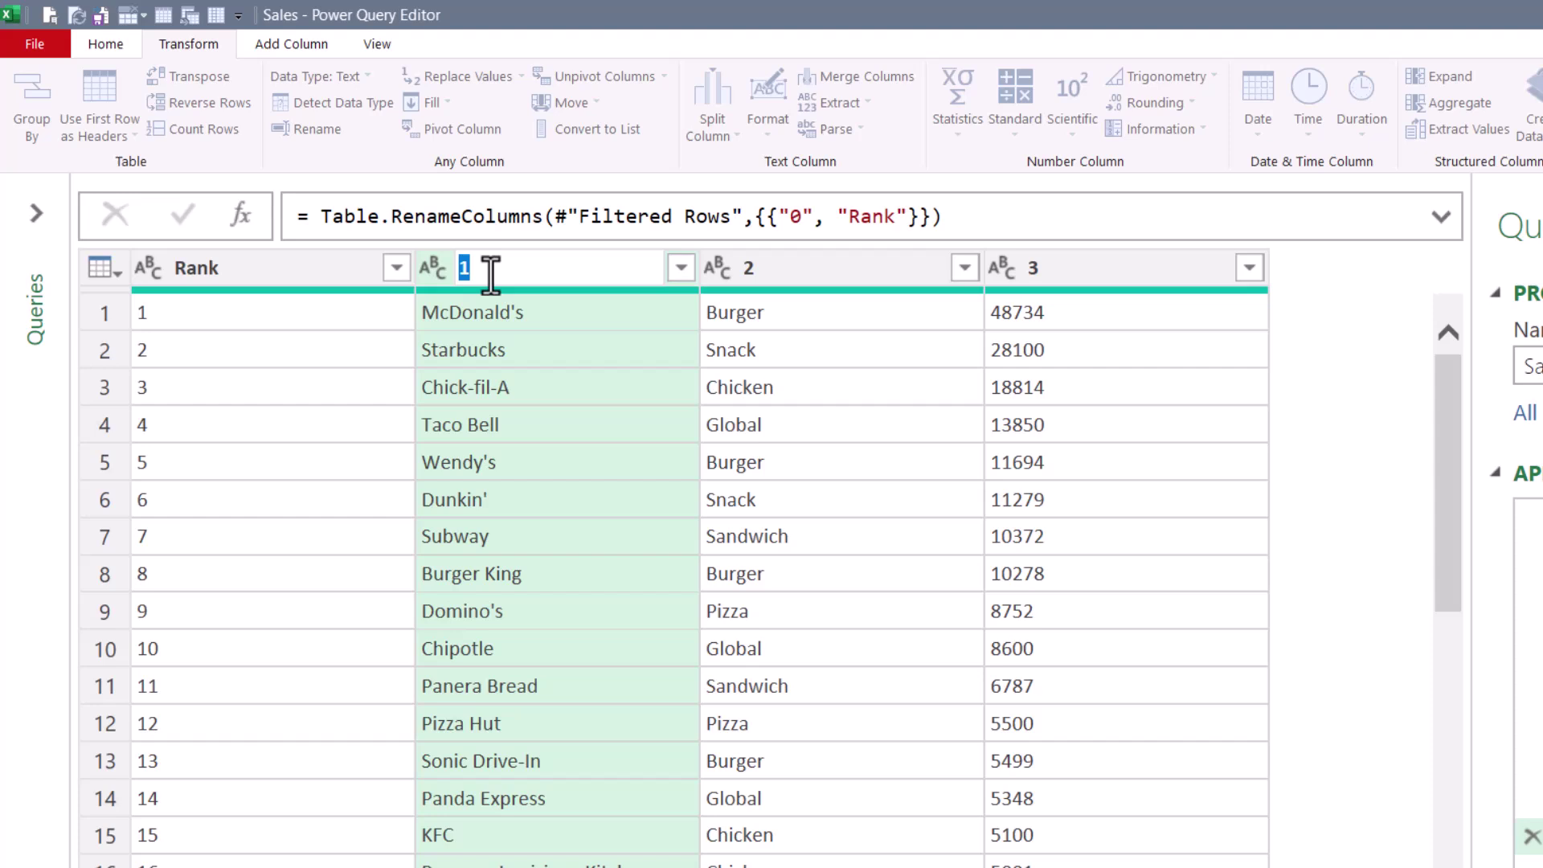
{"action": "type", "text": "Store Name"}
{"action": "key", "text": "Return"}
{"action": "double_click", "coordinate": [908, 257]}
{"action": "type", "text": "Category"}
{"action": "key", "text": "Return"}
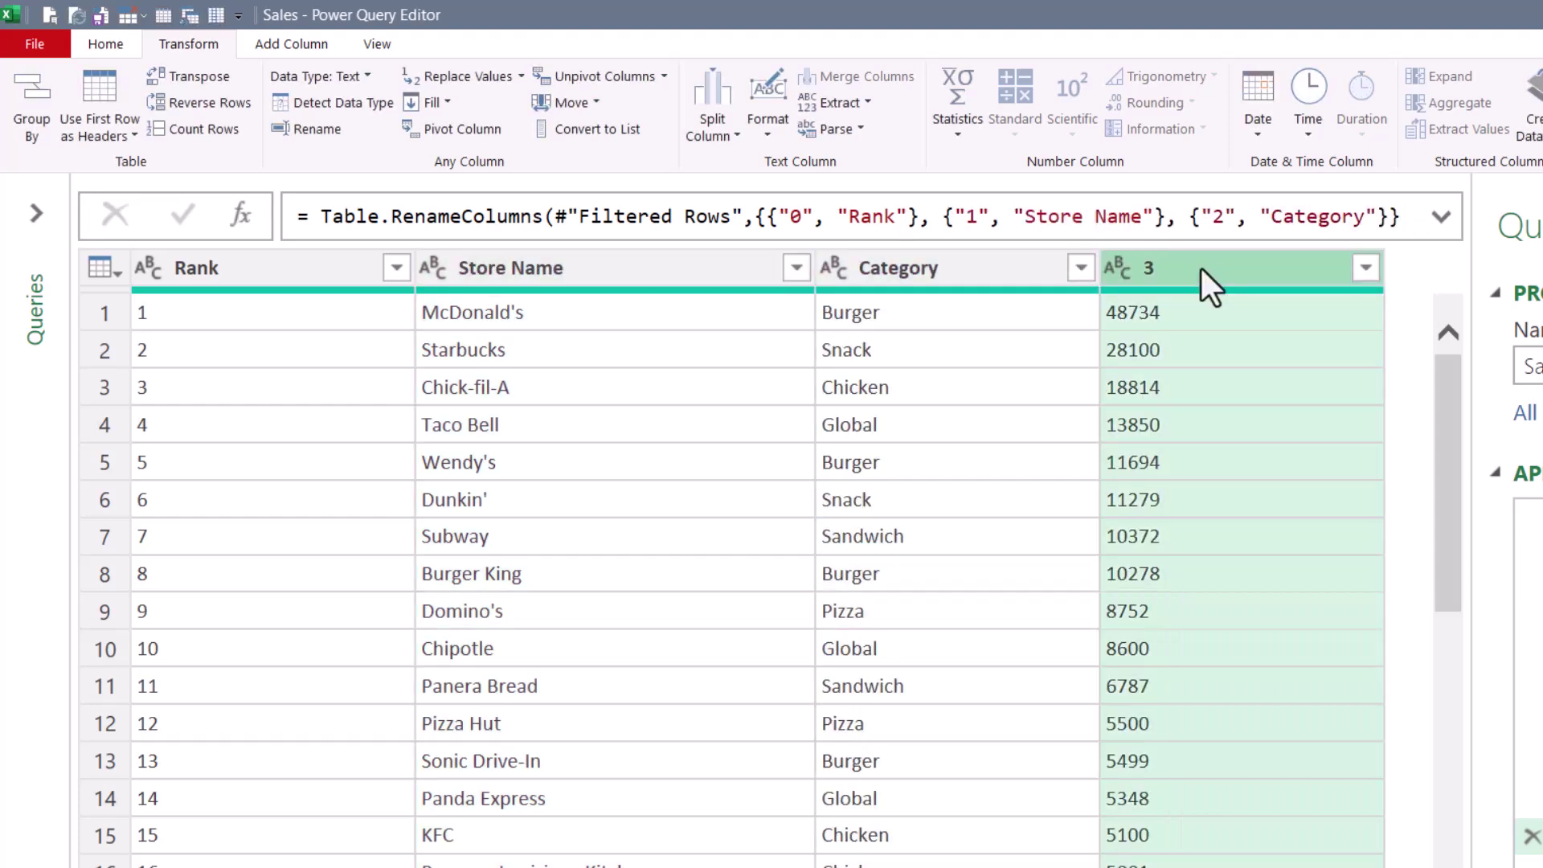
{"action": "double_click", "coordinate": [1208, 267]}
{"action": "type", "text": "Sales (millions)"}
{"action": "key", "text": "Return"}
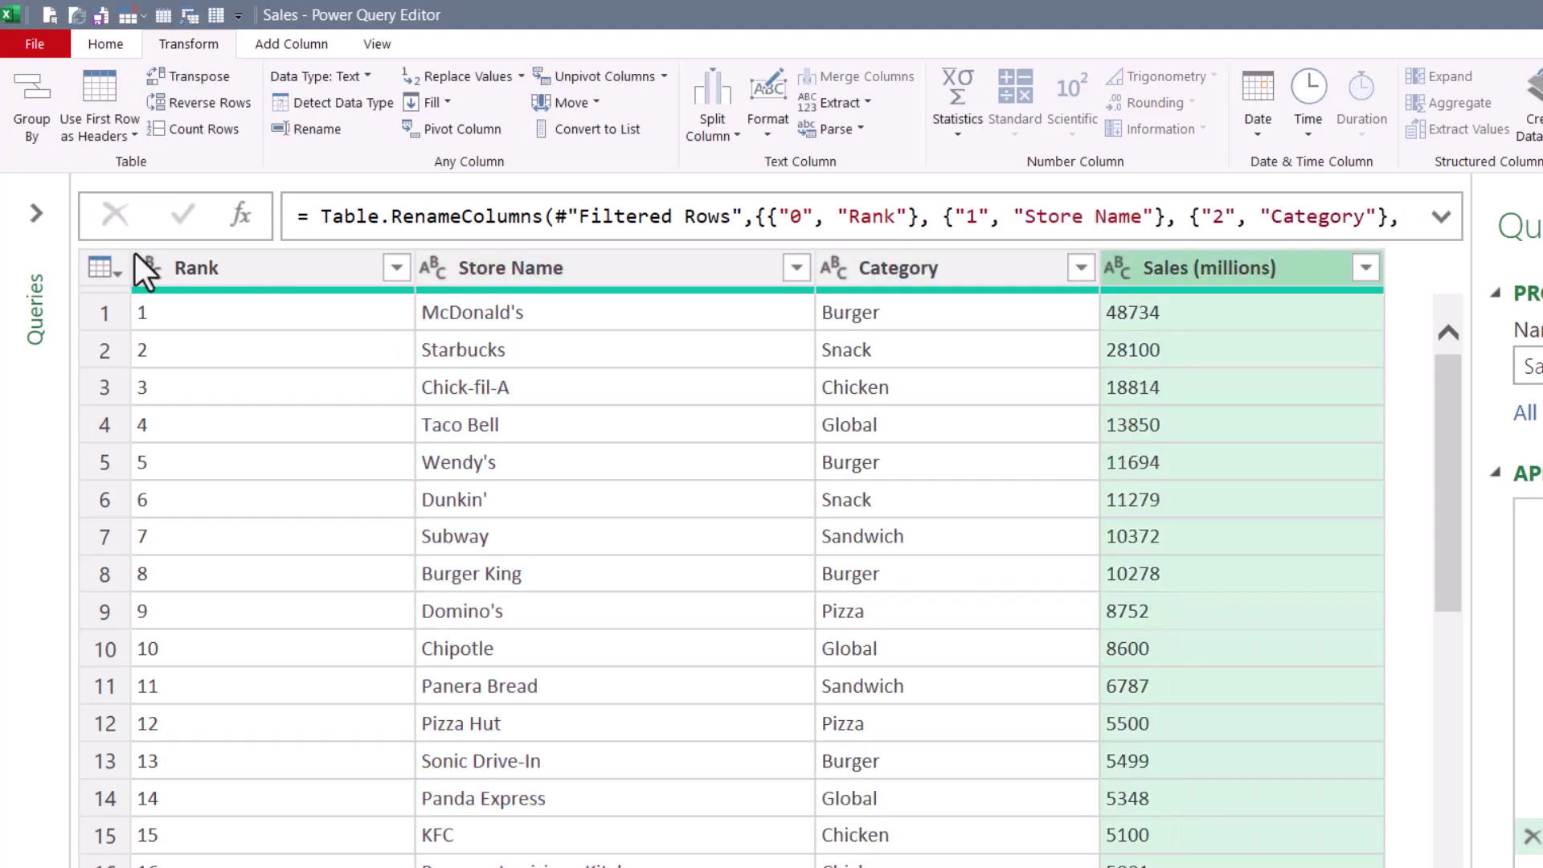
- Set Rank and Sales (millions) to the Whole Number data type
{"action": "left_click", "coordinate": [158, 265]}
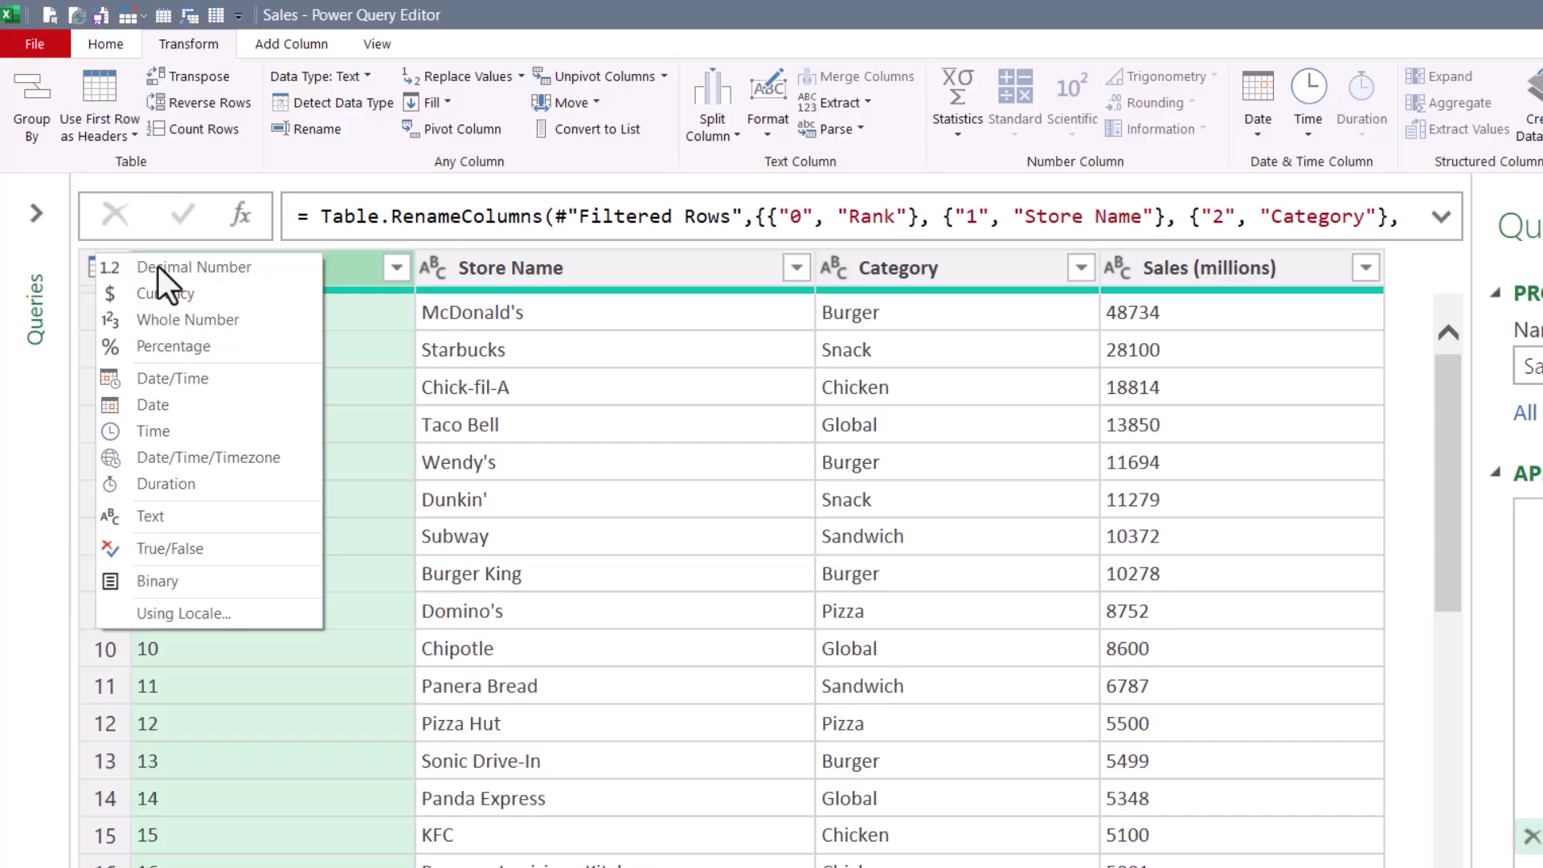
{"action": "left_click", "coordinate": [177, 323]}
{"action": "left_click", "coordinate": [1119, 269]}
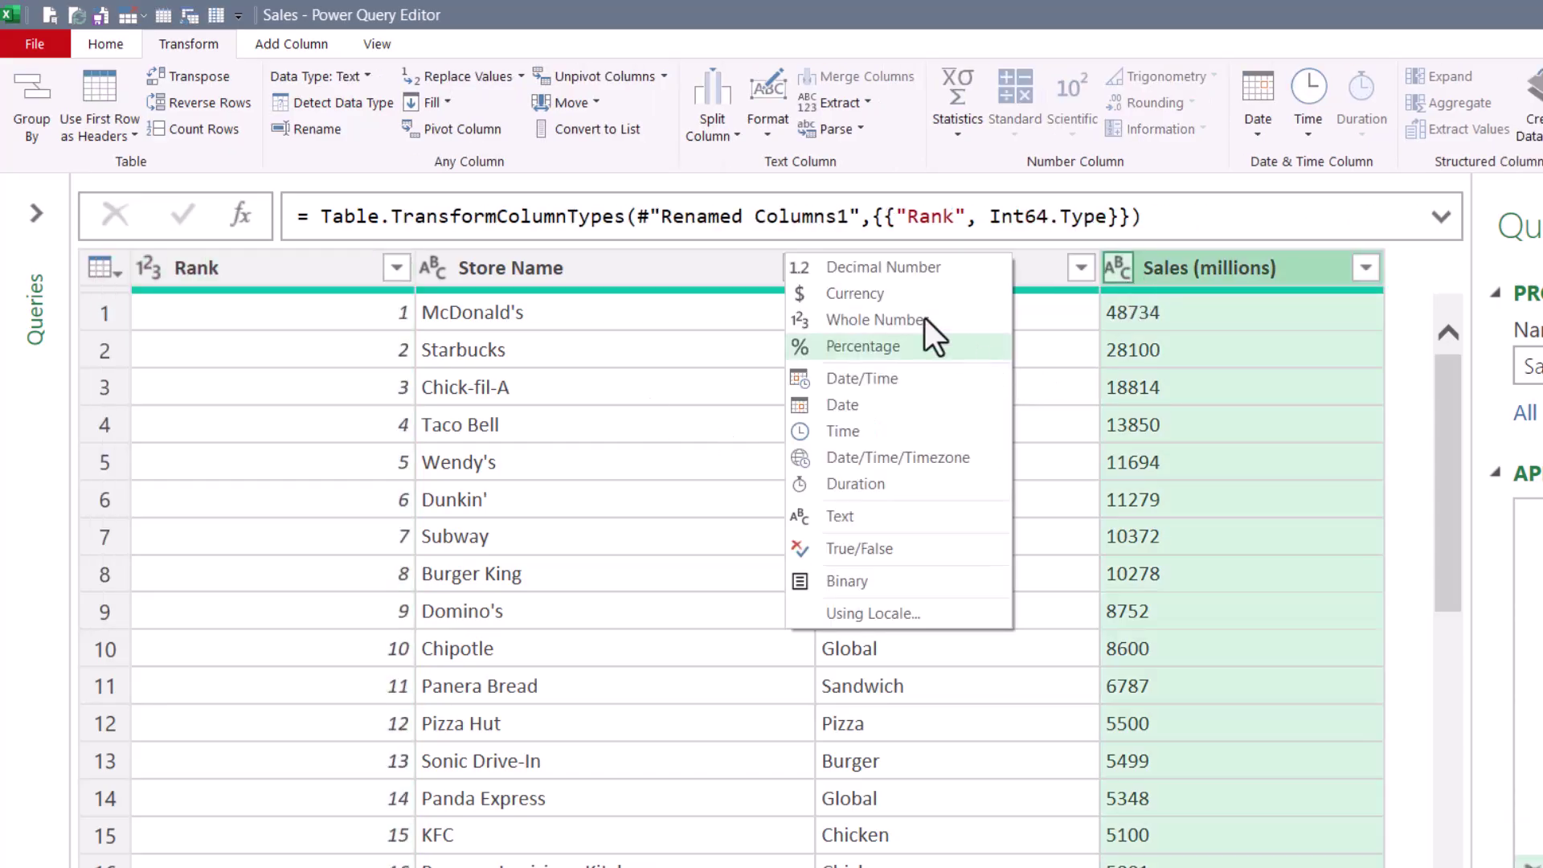
{"action": "left_click", "coordinate": [898, 314]}
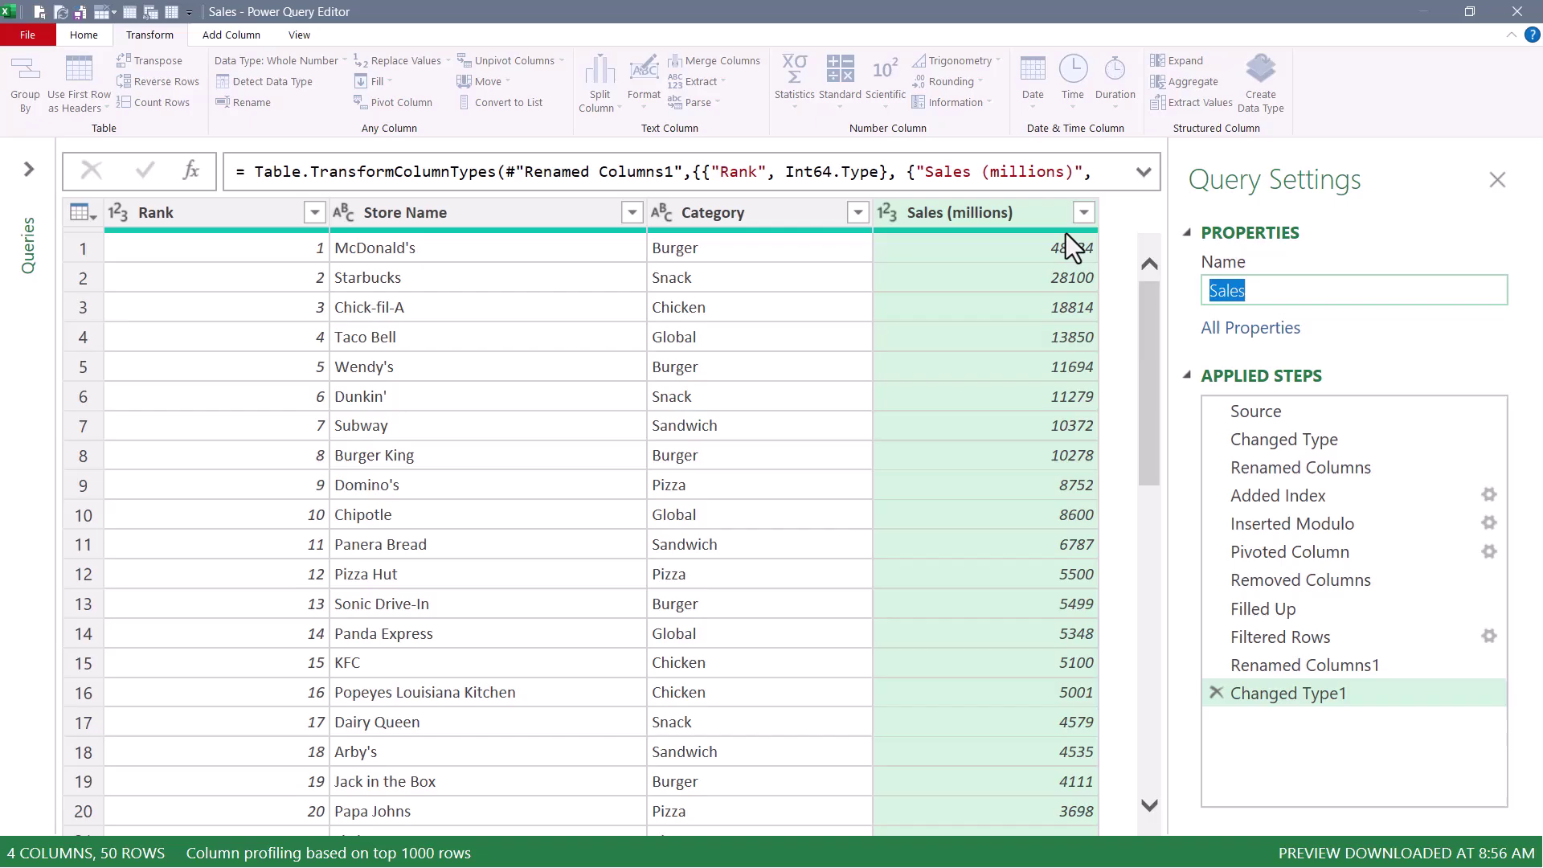
- Rename the query 'Solution 1' and Close & Load it into Excel
{"action": "type", "text": "Solution 1"}
{"action": "key", "text": "Return"}
{"action": "left_click", "coordinate": [84, 34]}
{"action": "left_click", "coordinate": [30, 71]}
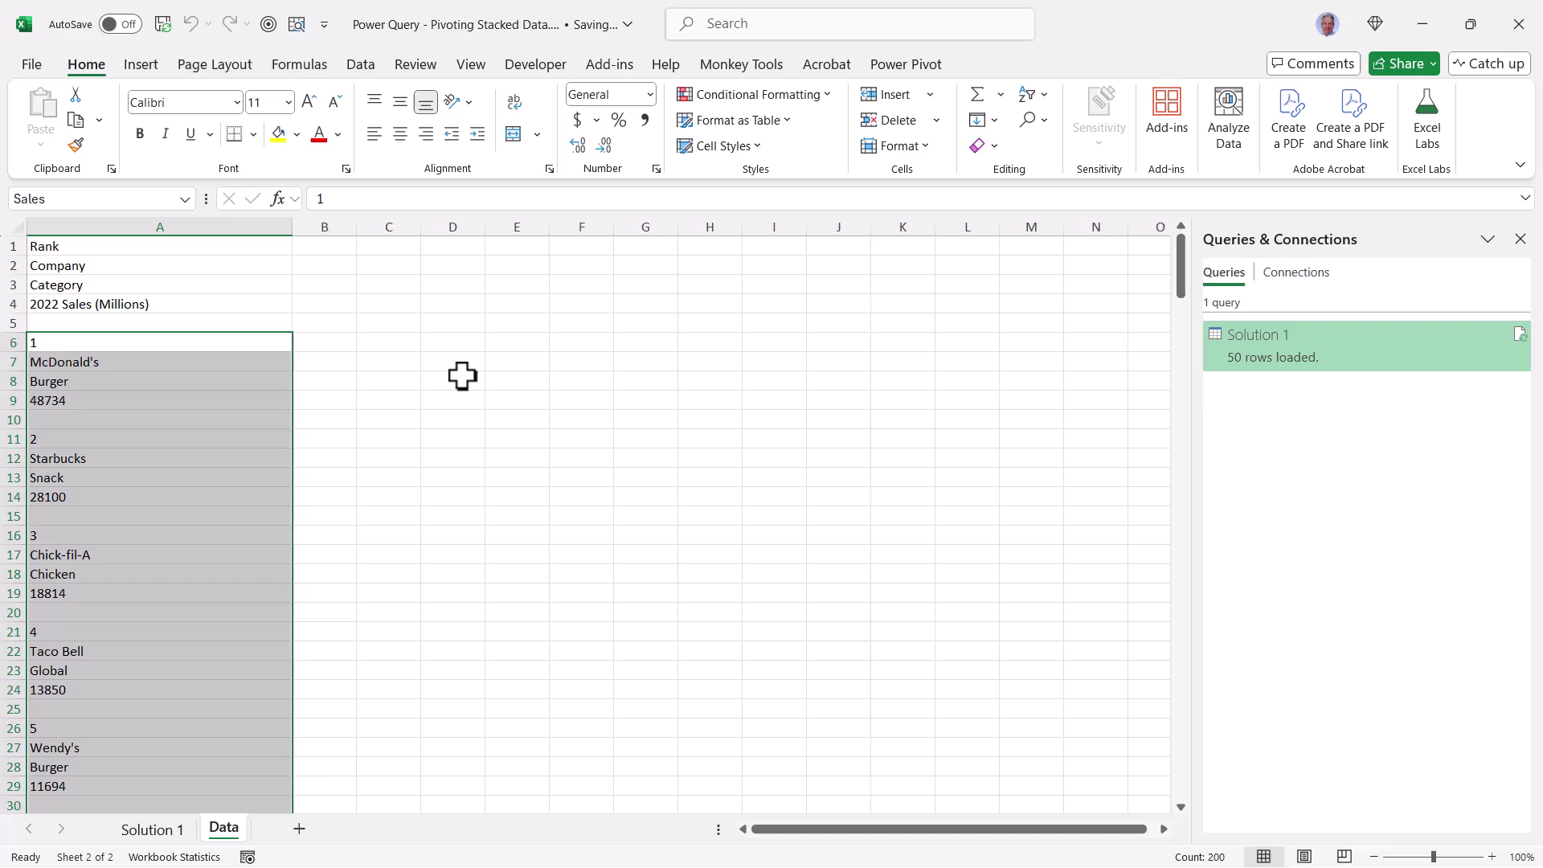
- Load column A's stacked records into a new Sales query via Get Data from Table/Range
{"action": "right_click", "coordinate": [228, 414]}
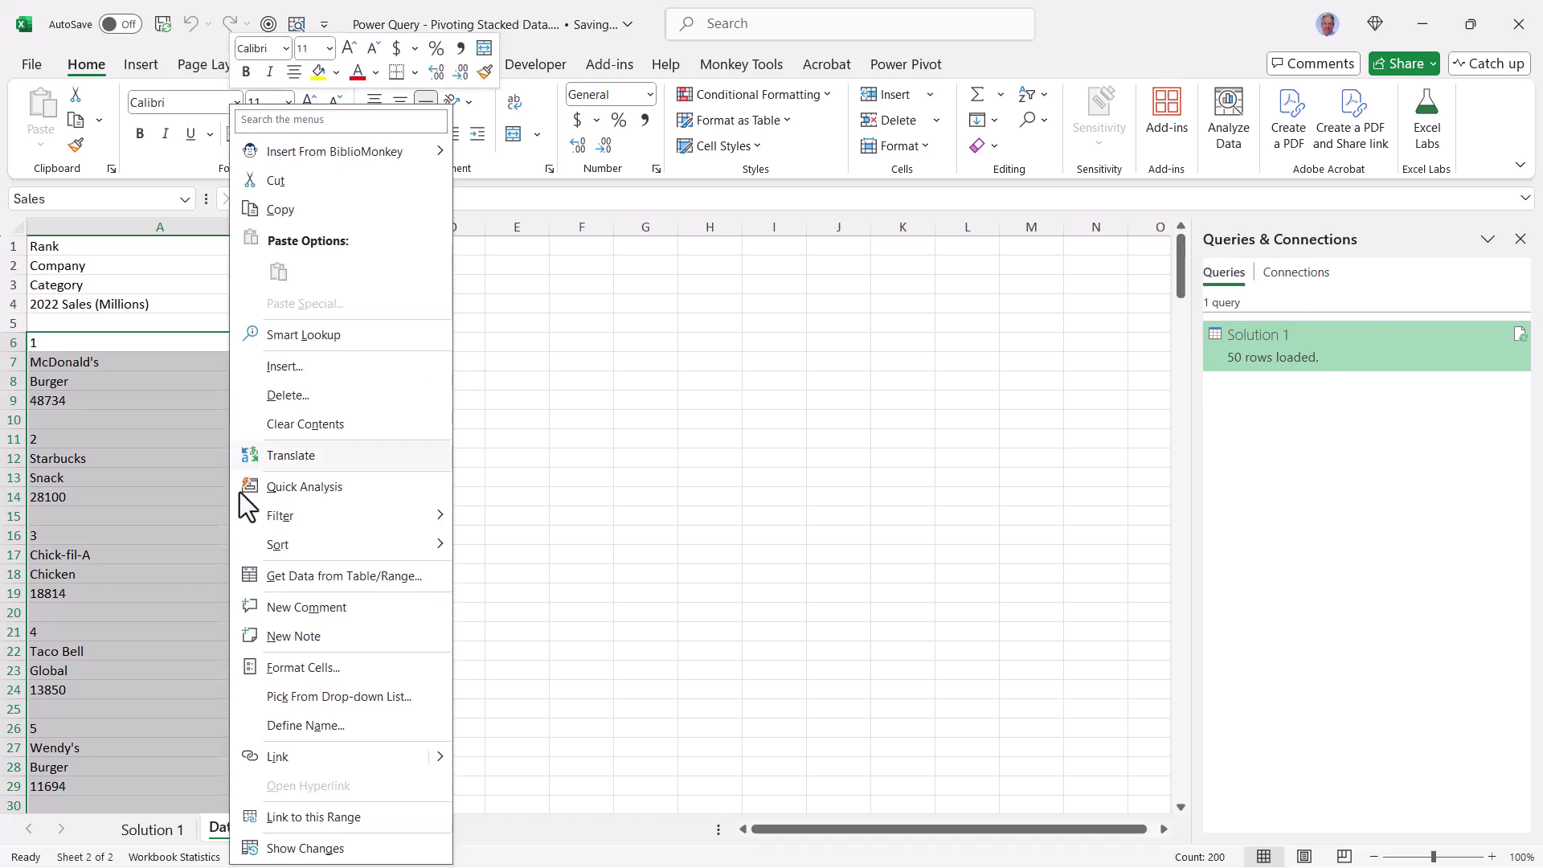
{"action": "left_click", "coordinate": [283, 574]}
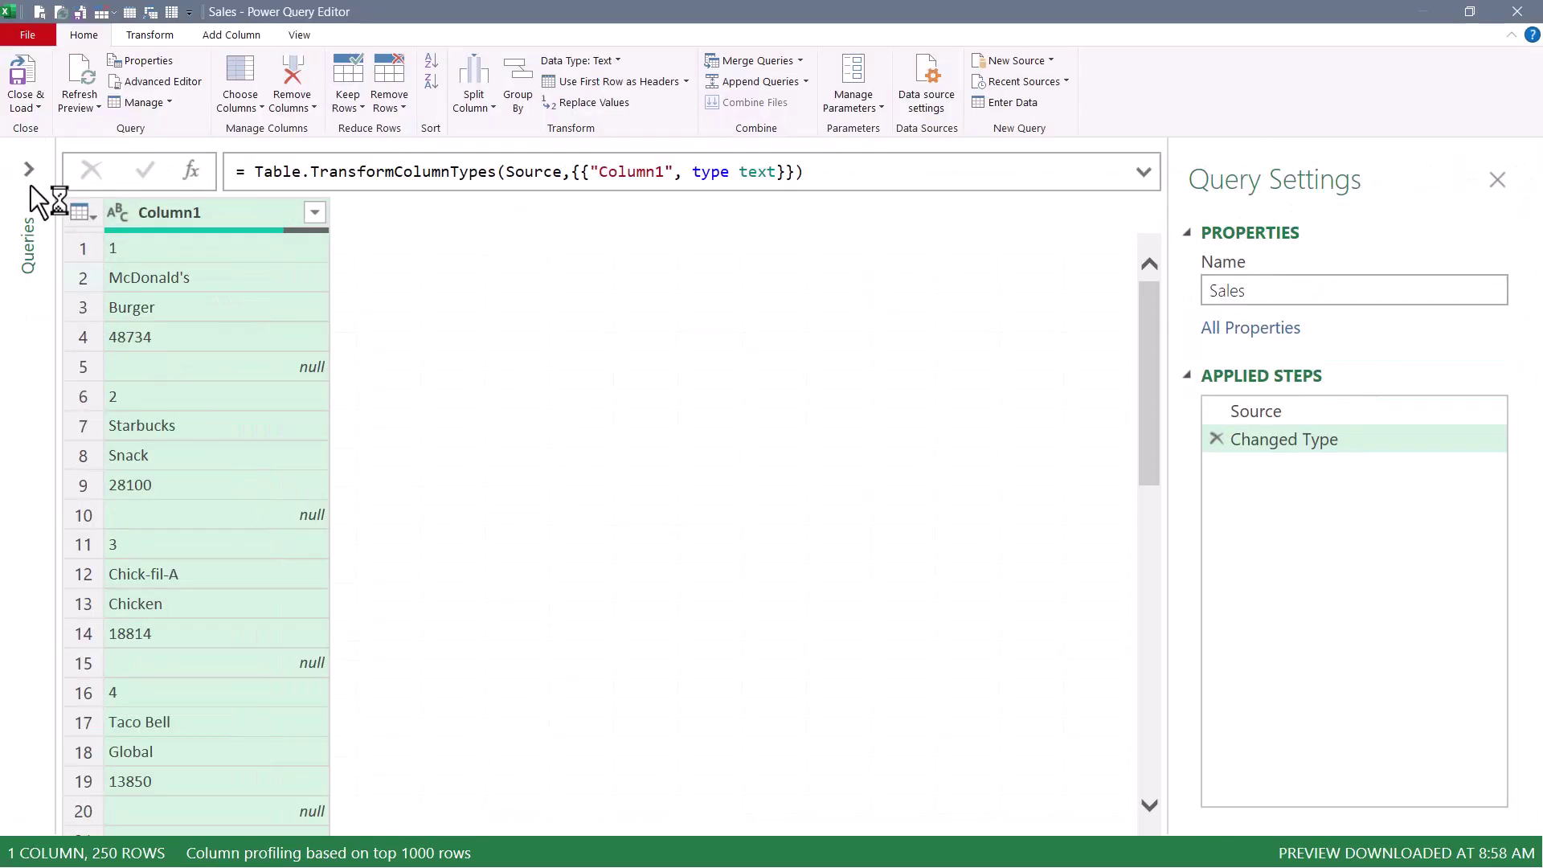
- Rename the Column1 header to Data
{"action": "double_click", "coordinate": [176, 212]}
{"action": "type", "text": "Data"}
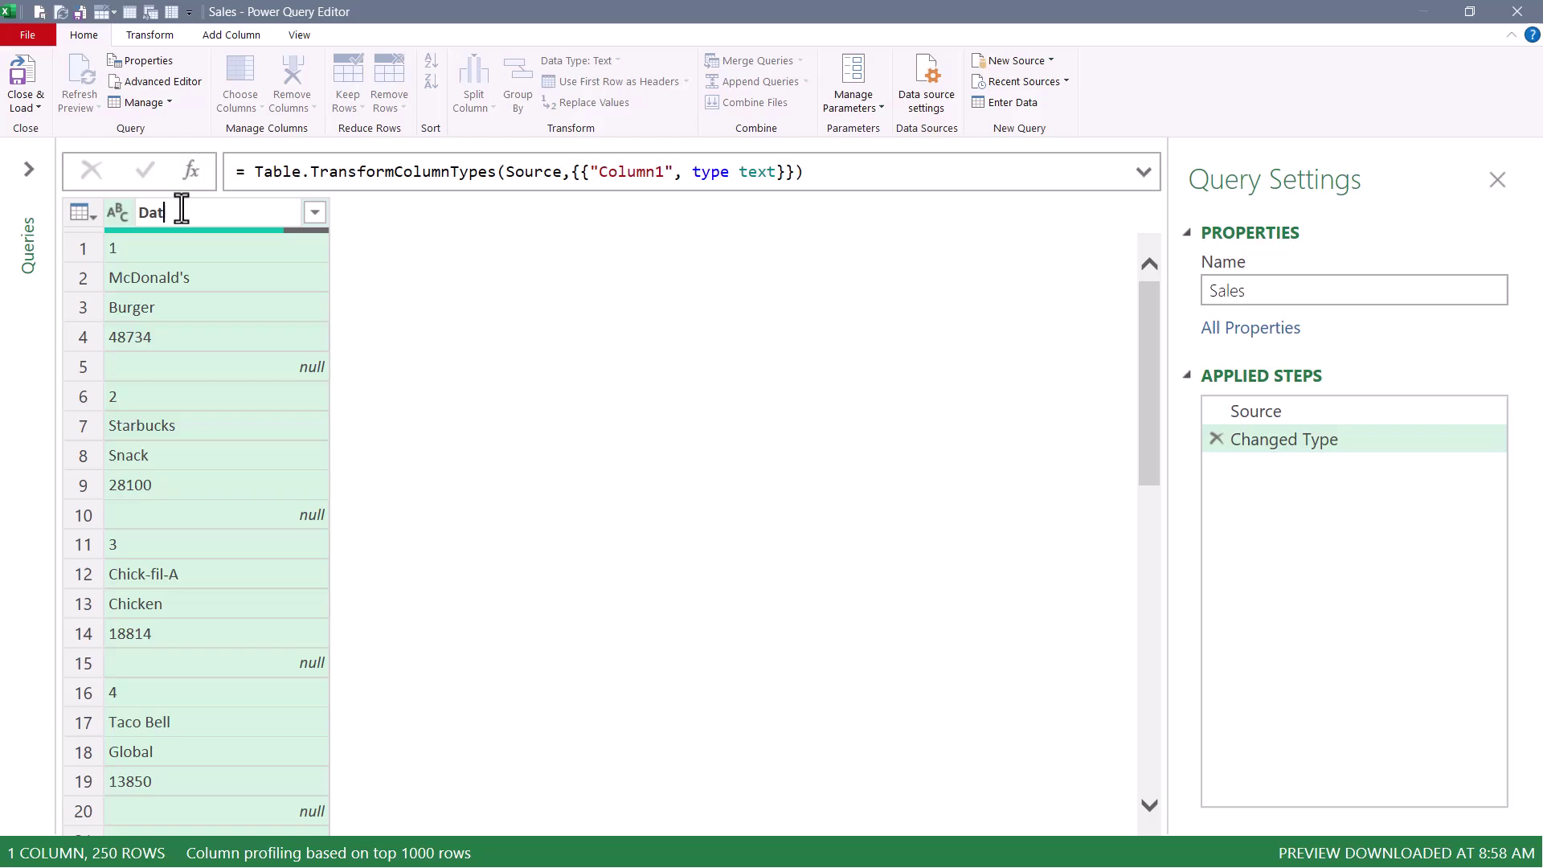
{"action": "key", "text": "Return"}
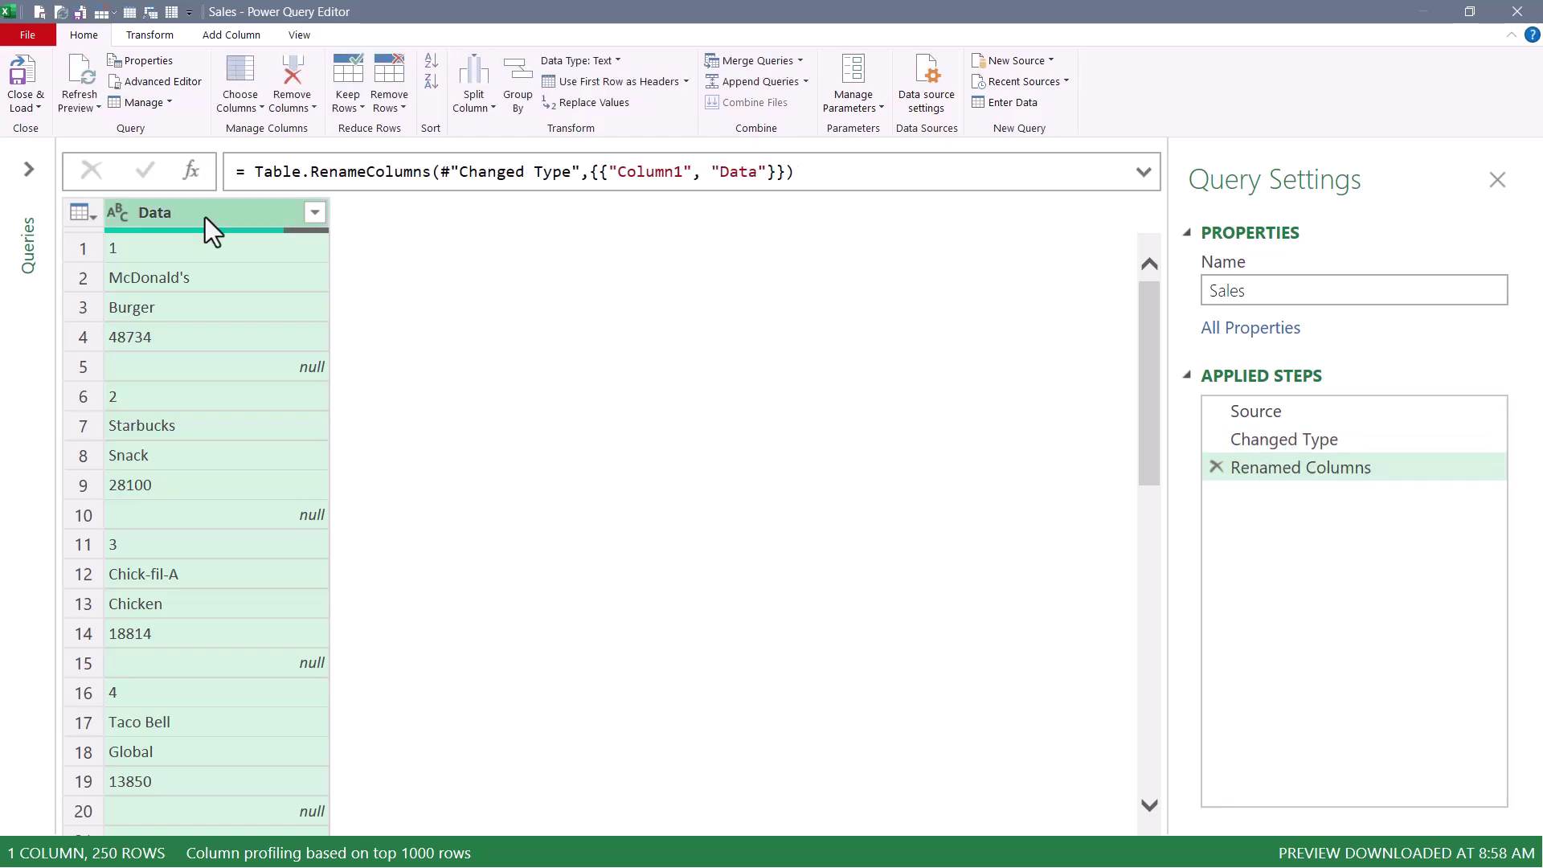
- Add an Index column numbering rows from 0
{"action": "left_click", "coordinate": [221, 32]}
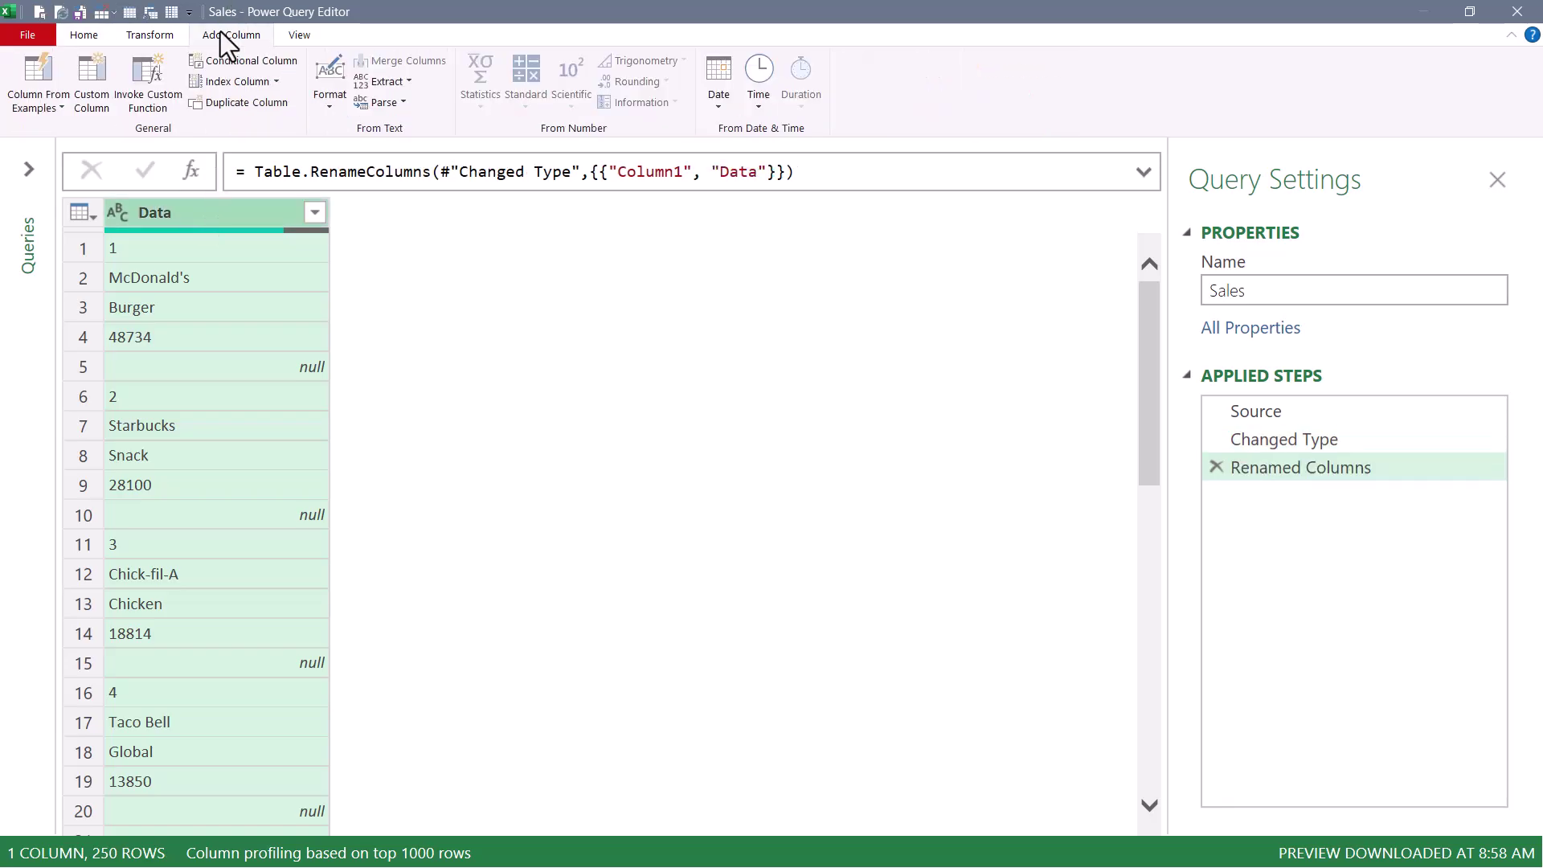
{"action": "left_click", "coordinate": [277, 79]}
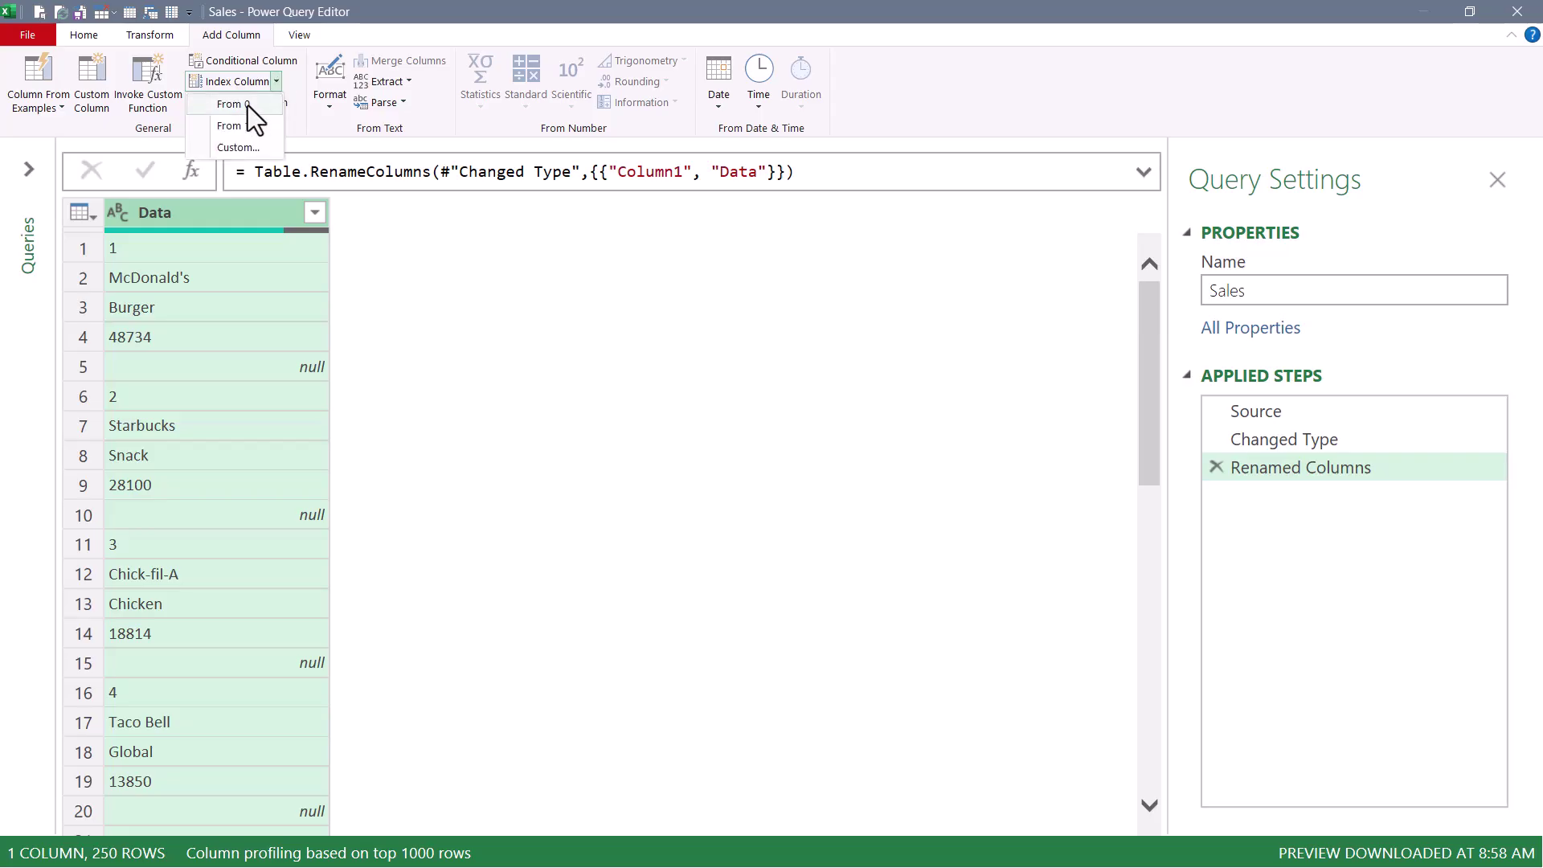
{"action": "left_click", "coordinate": [248, 104]}
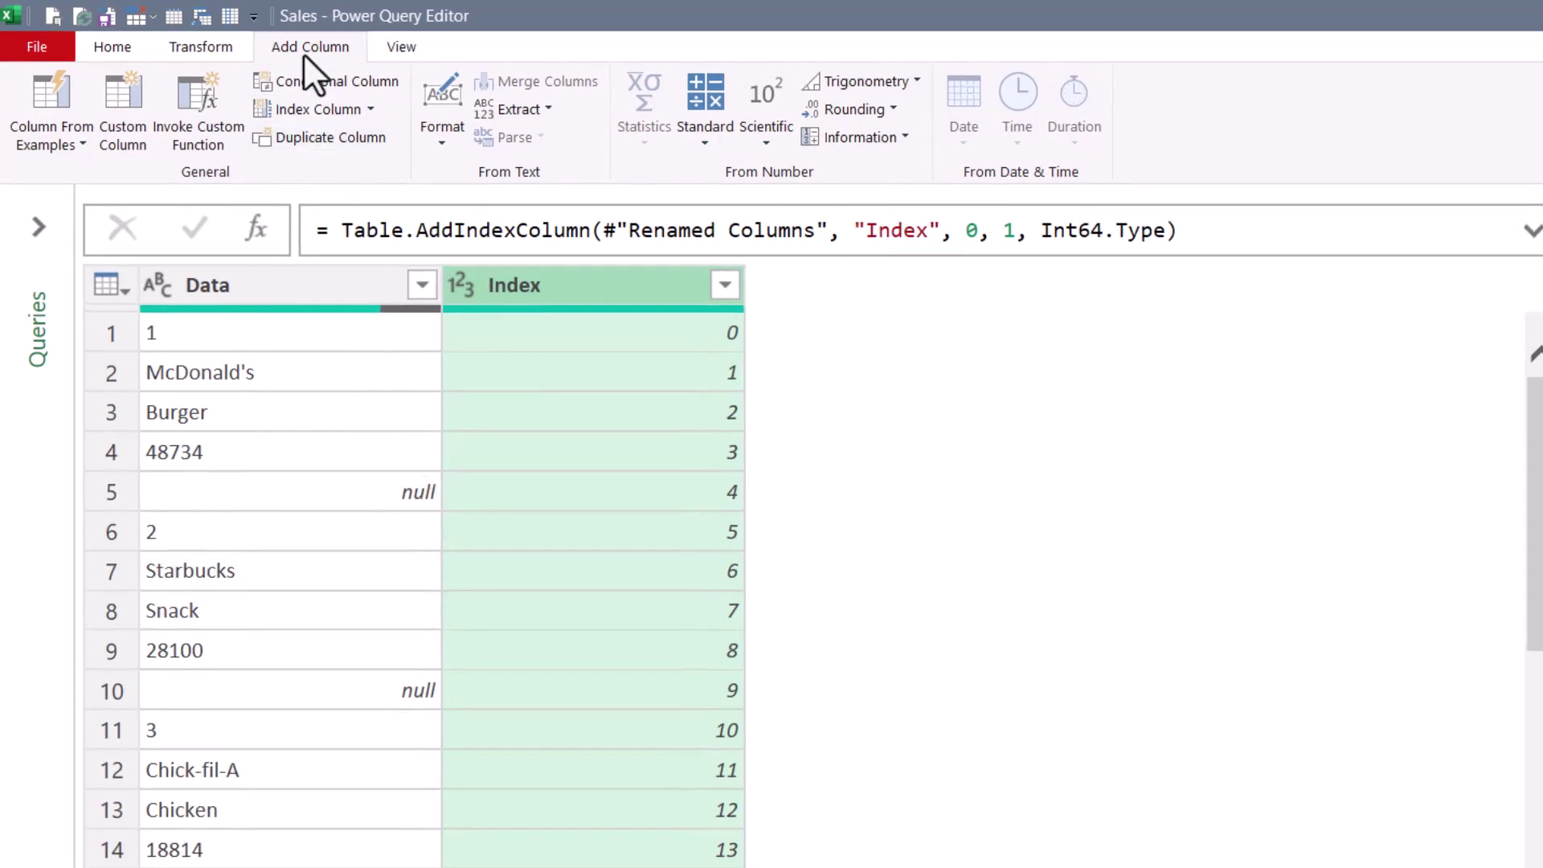
- Add an Integer-Division column holding Index integer-divided by 5, grouping every five rows
{"action": "left_click", "coordinate": [709, 115]}
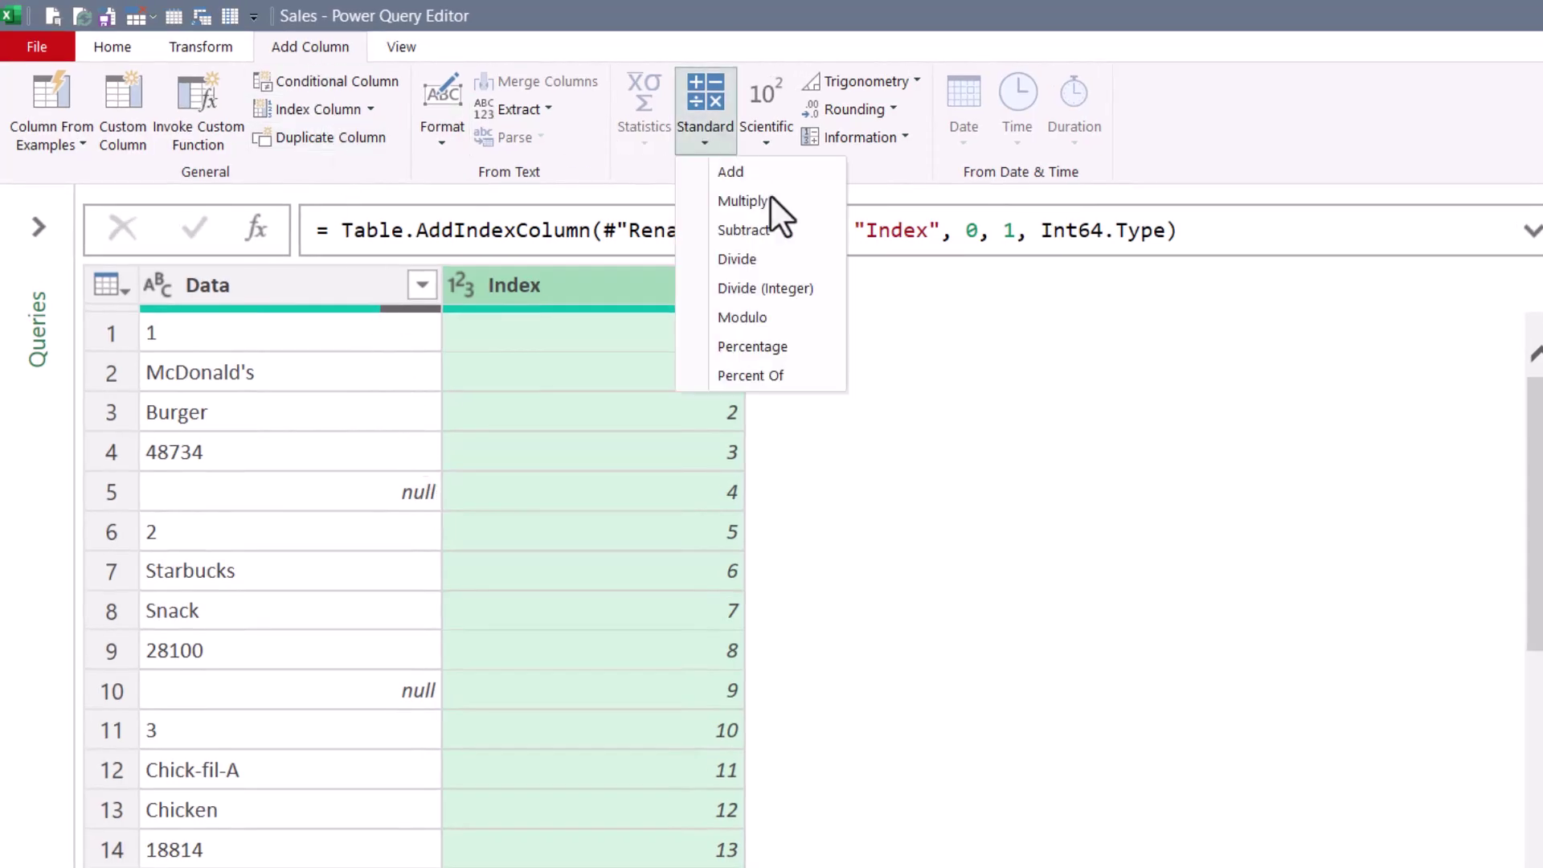
{"action": "left_click", "coordinate": [823, 291]}
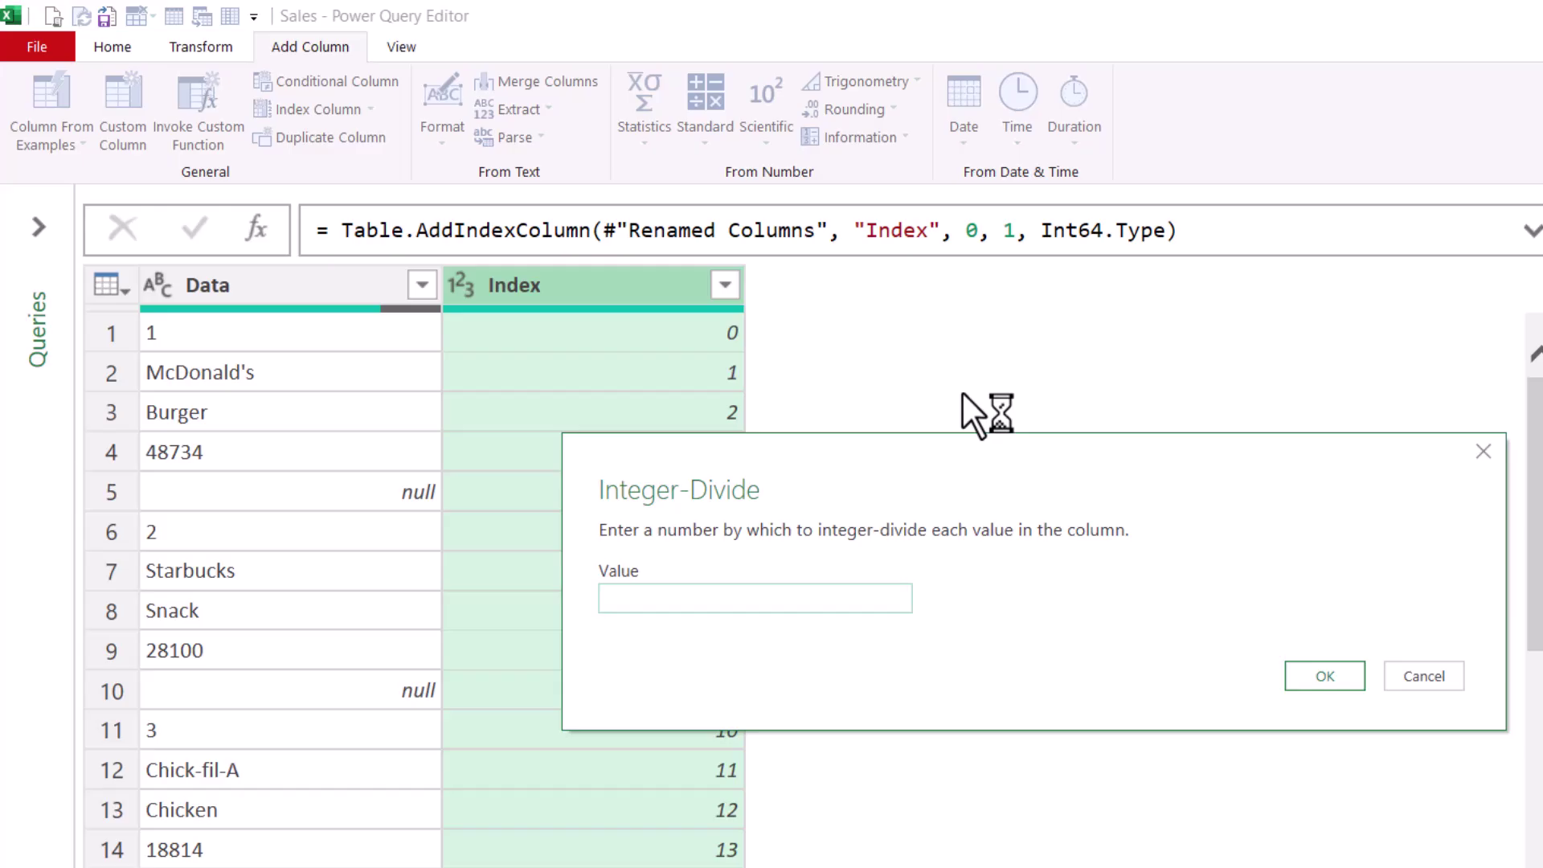
{"action": "type", "text": "5"}
{"action": "key", "text": "Return"}
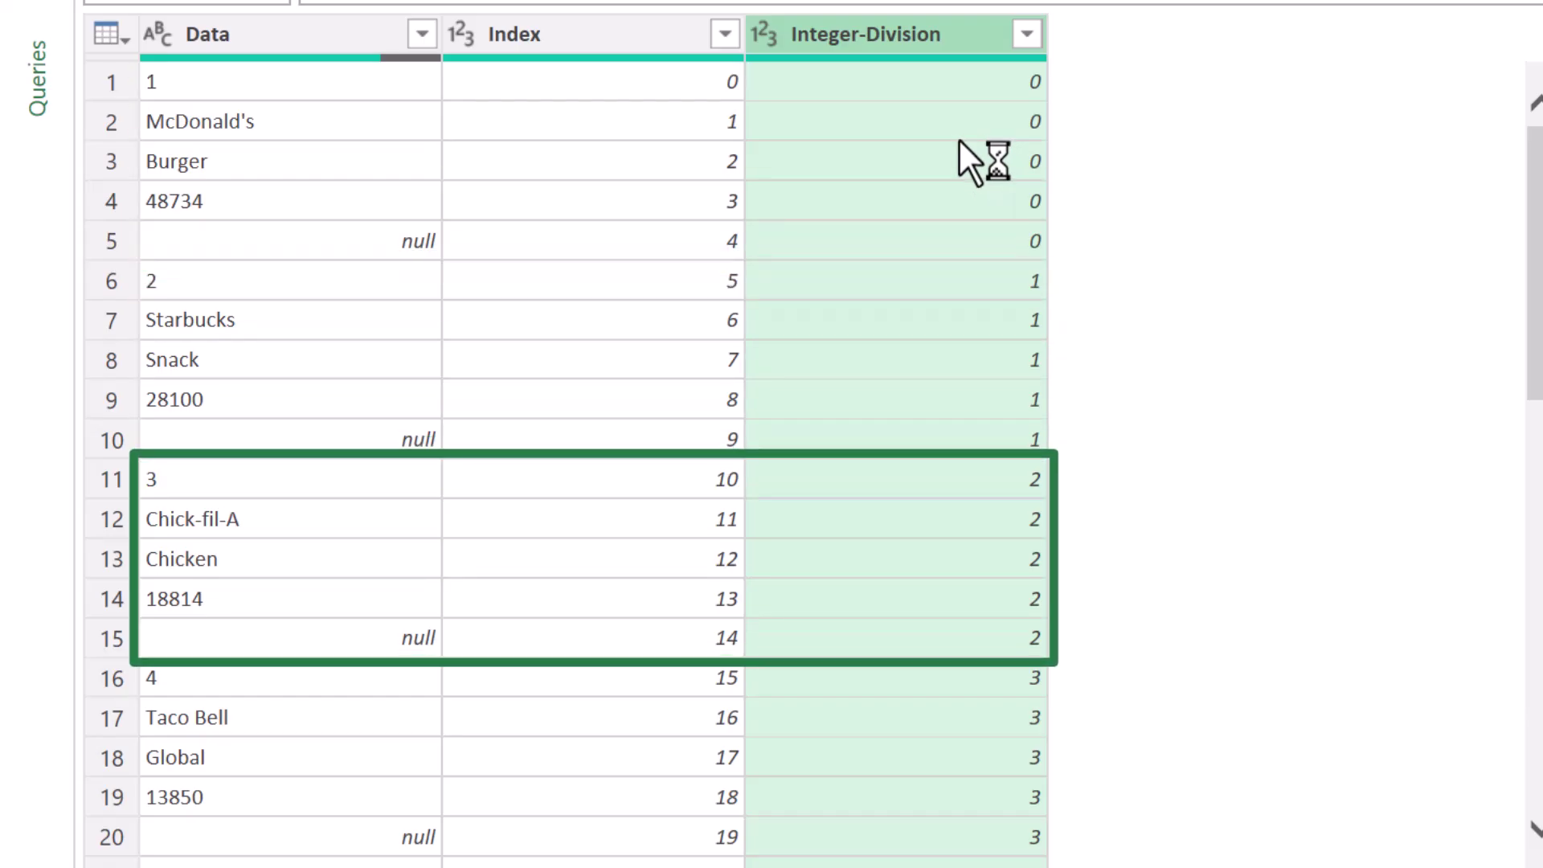
{"action": "left_click", "coordinate": [601, 35]}
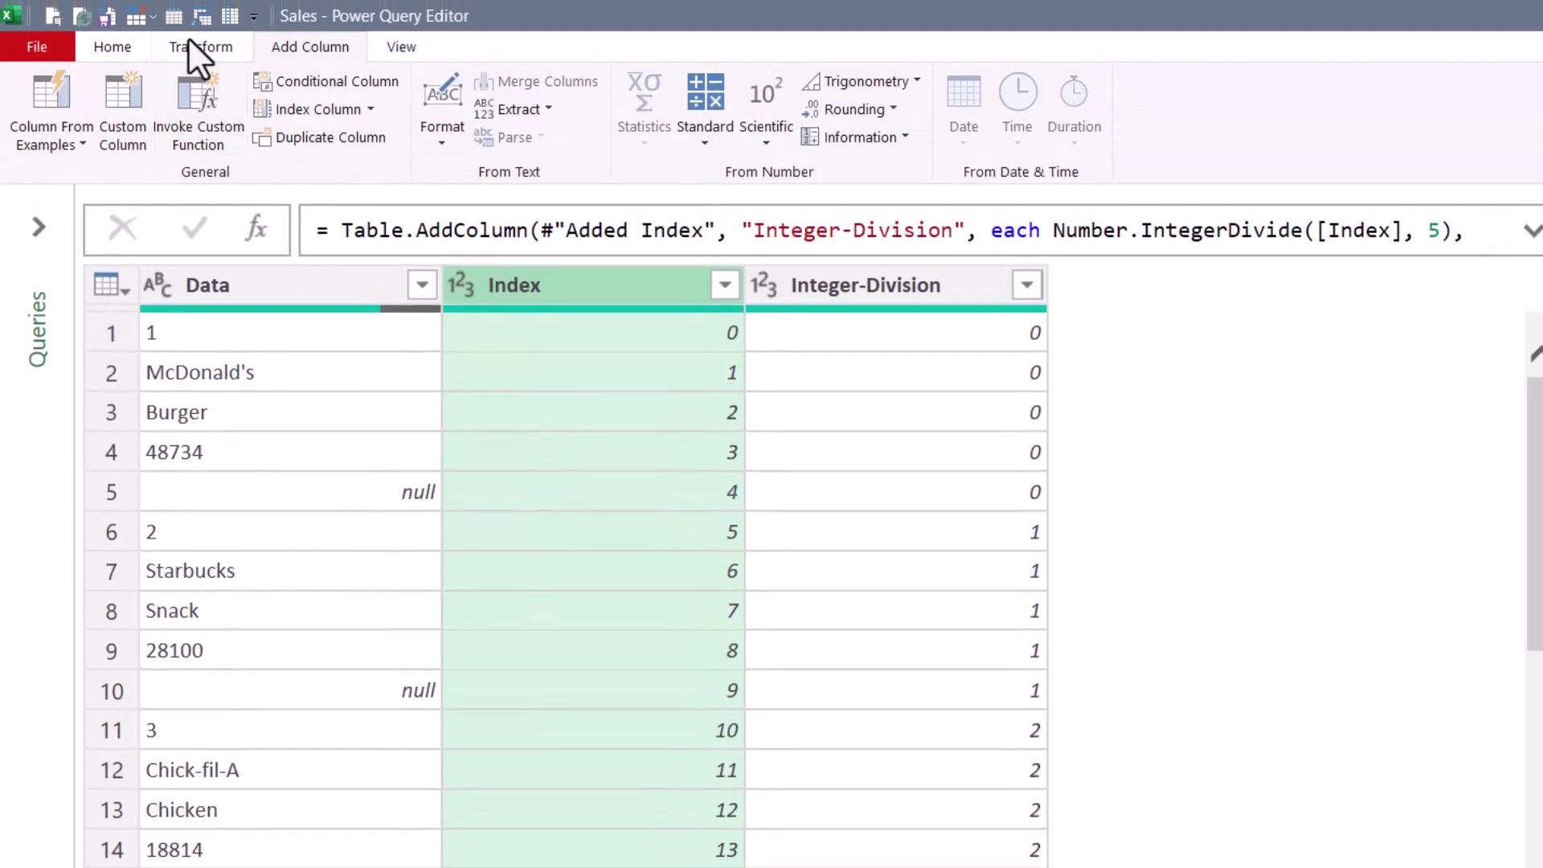
{"action": "left_click", "coordinate": [190, 39]}
- Replace the Index values with their remainders modulo 5
{"action": "left_click", "coordinate": [1117, 121]}
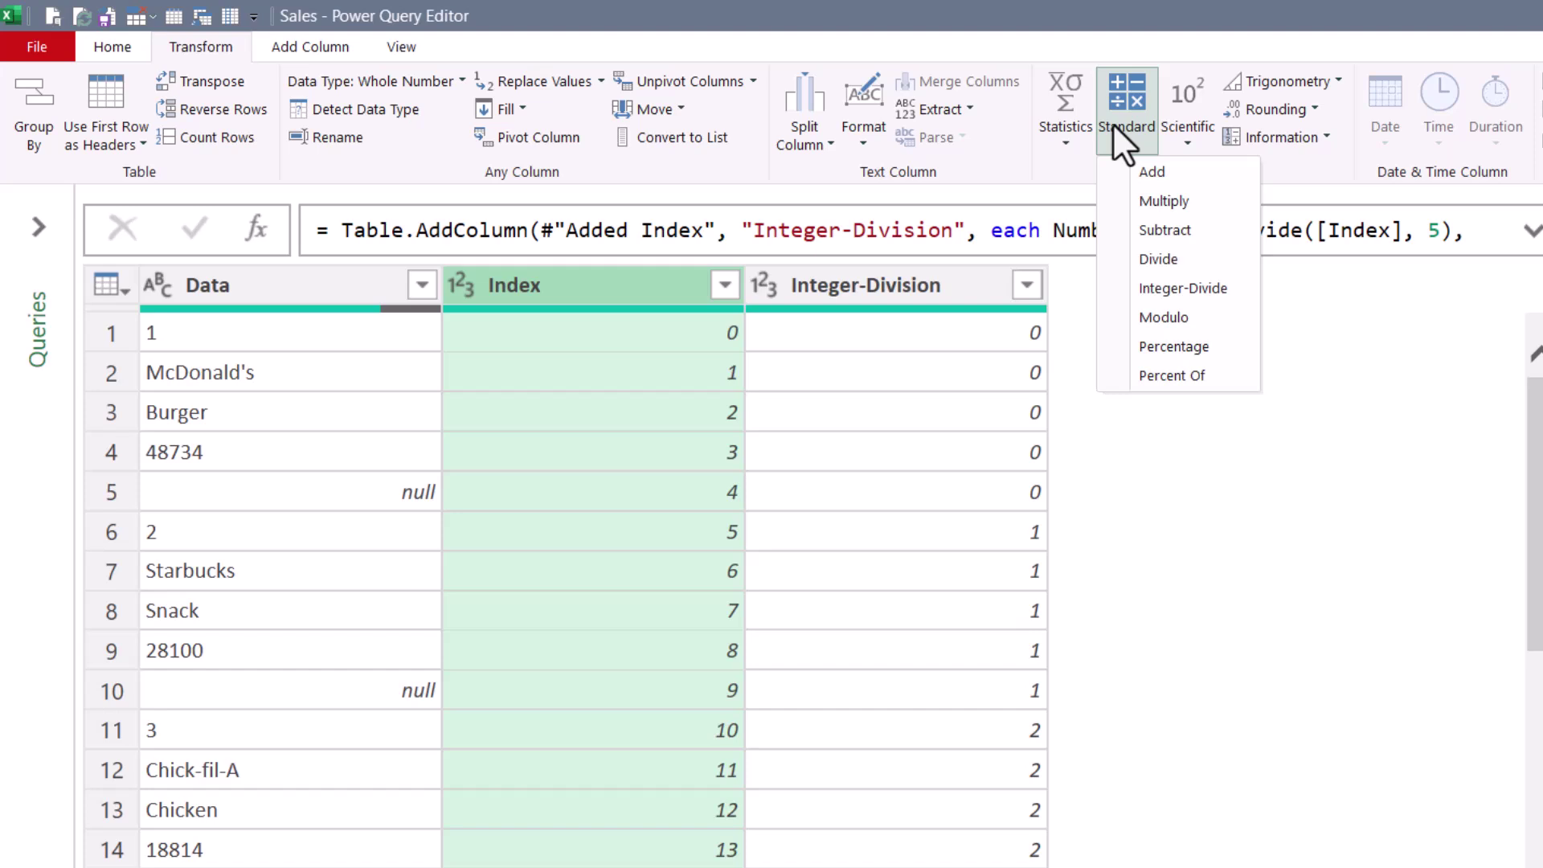
{"action": "left_click", "coordinate": [1187, 320]}
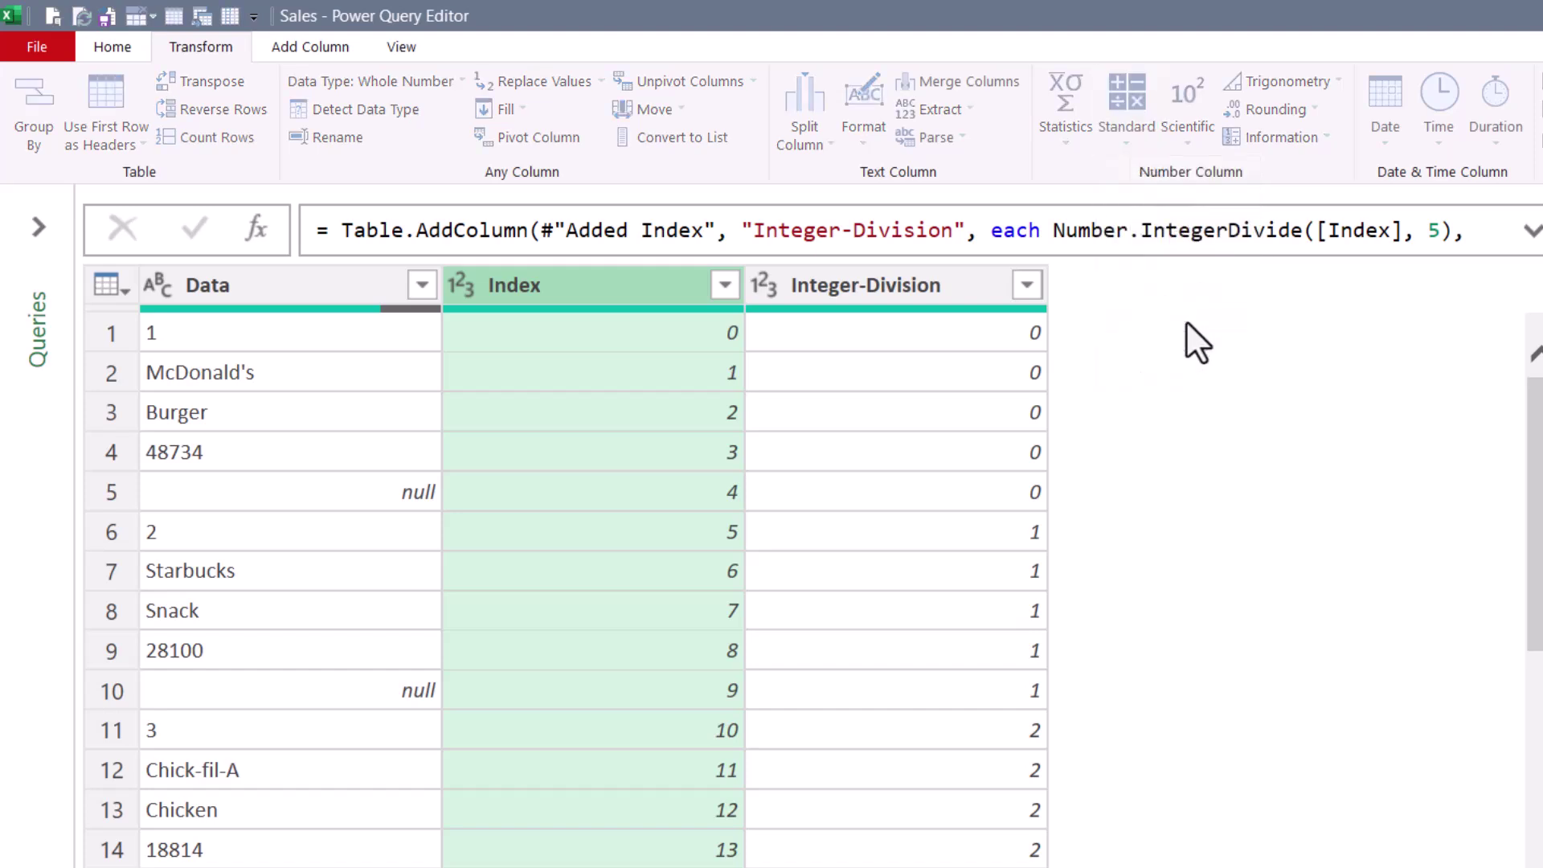
{"action": "type", "text": "5"}
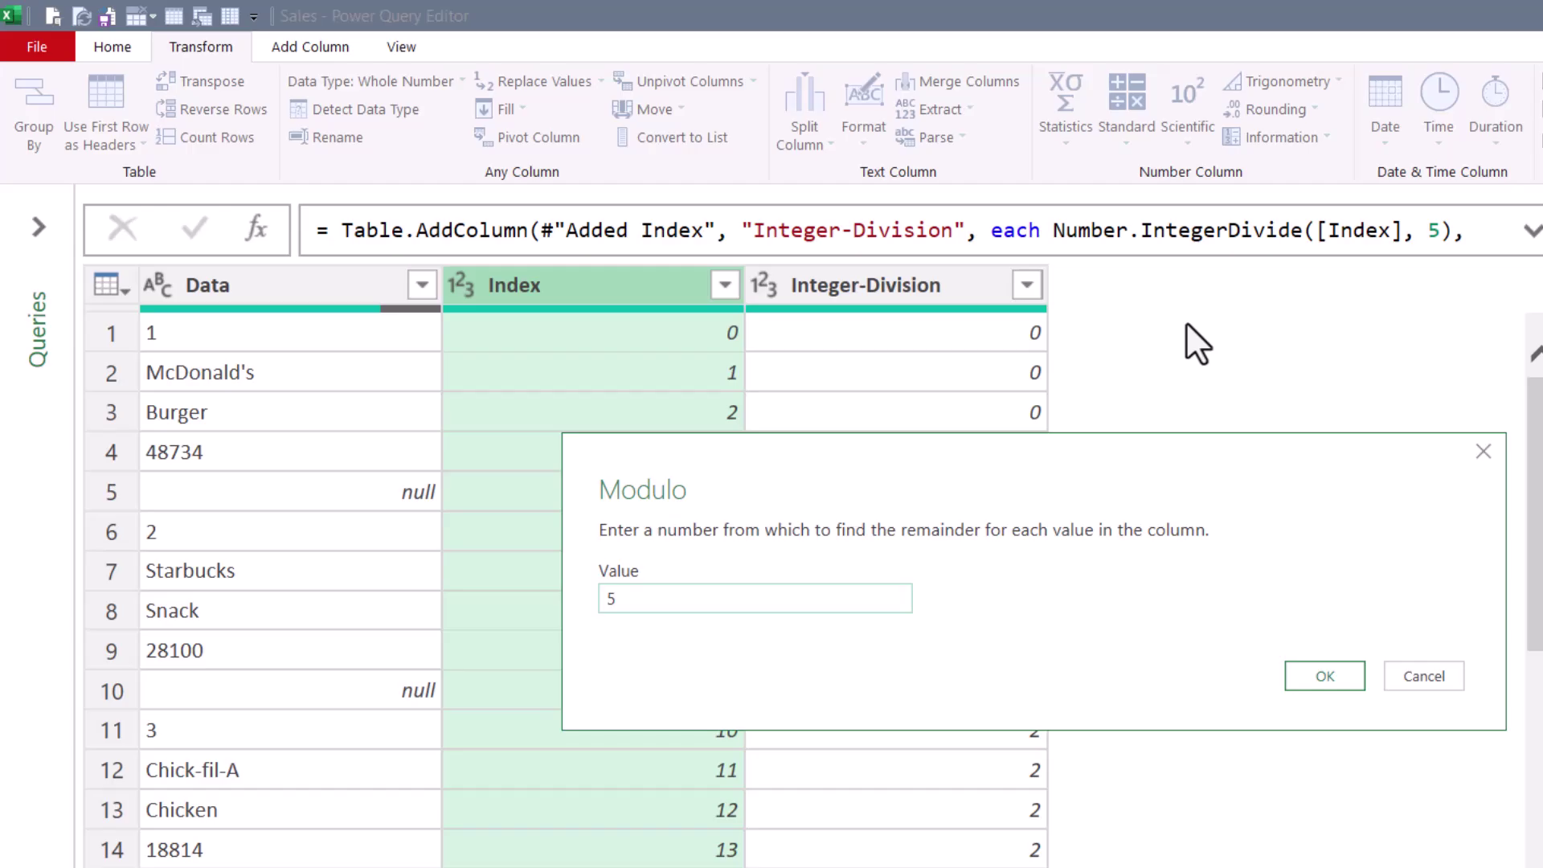
{"action": "key", "text": "Return"}
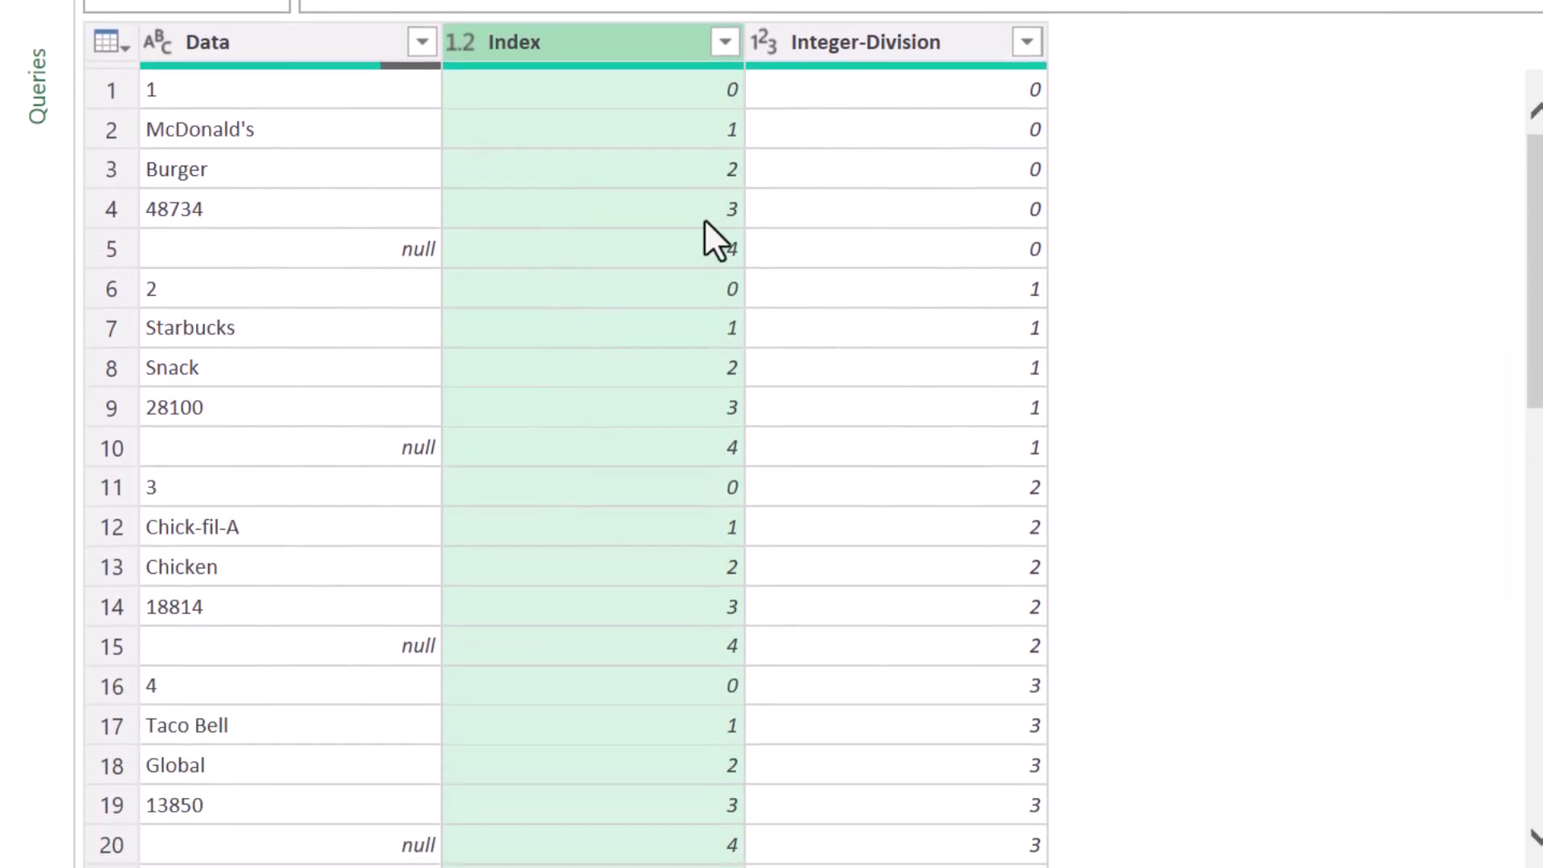
- Pivot the Index column using Data as values with Don't Aggregate, creating columns 0–4
{"action": "left_click", "coordinate": [952, 38]}
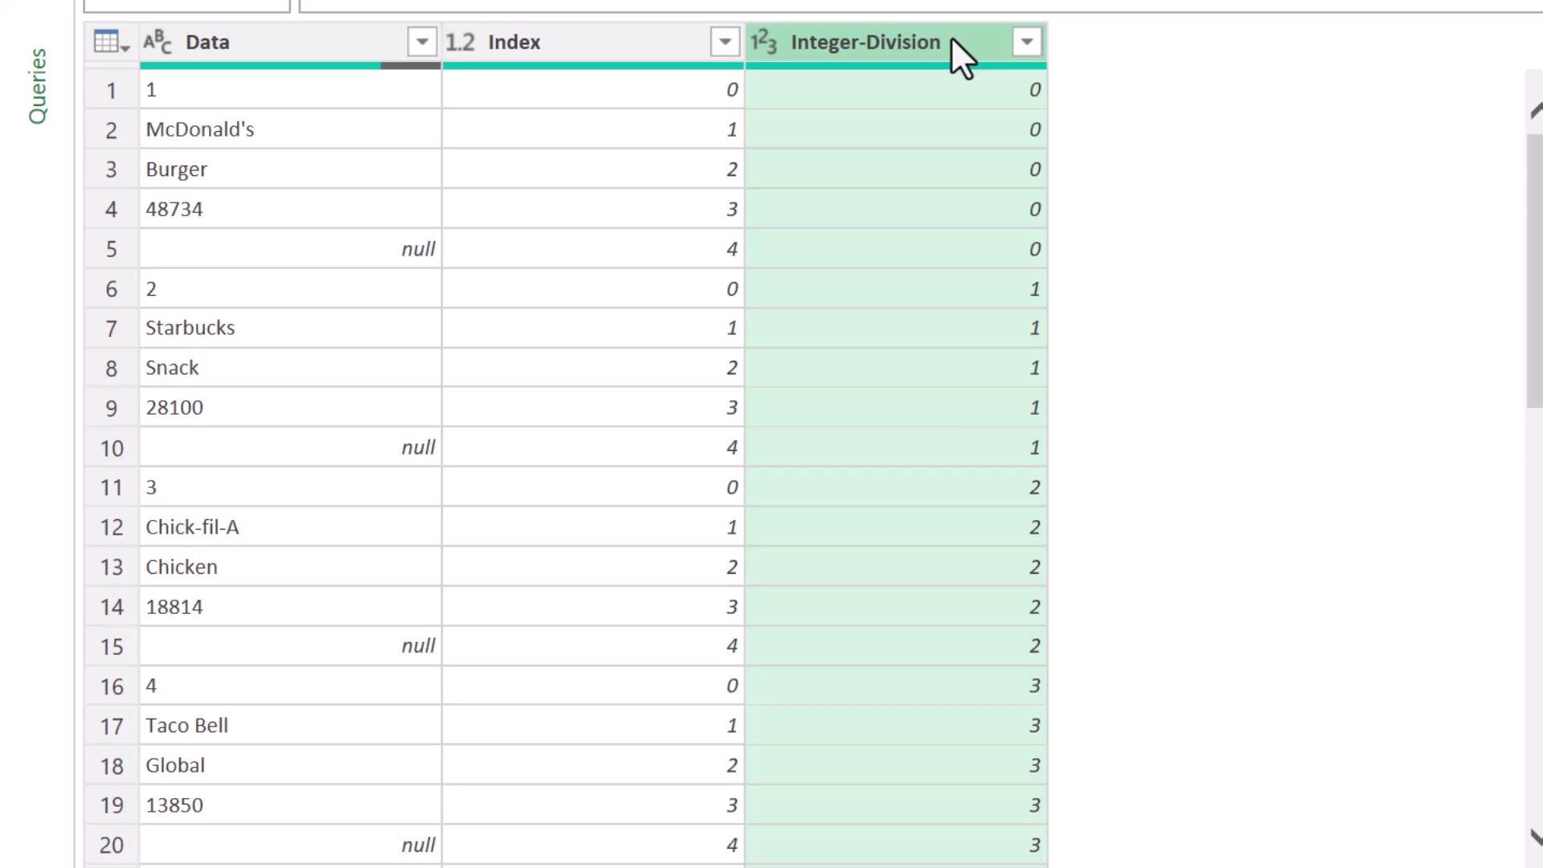
{"action": "left_click", "coordinate": [595, 45]}
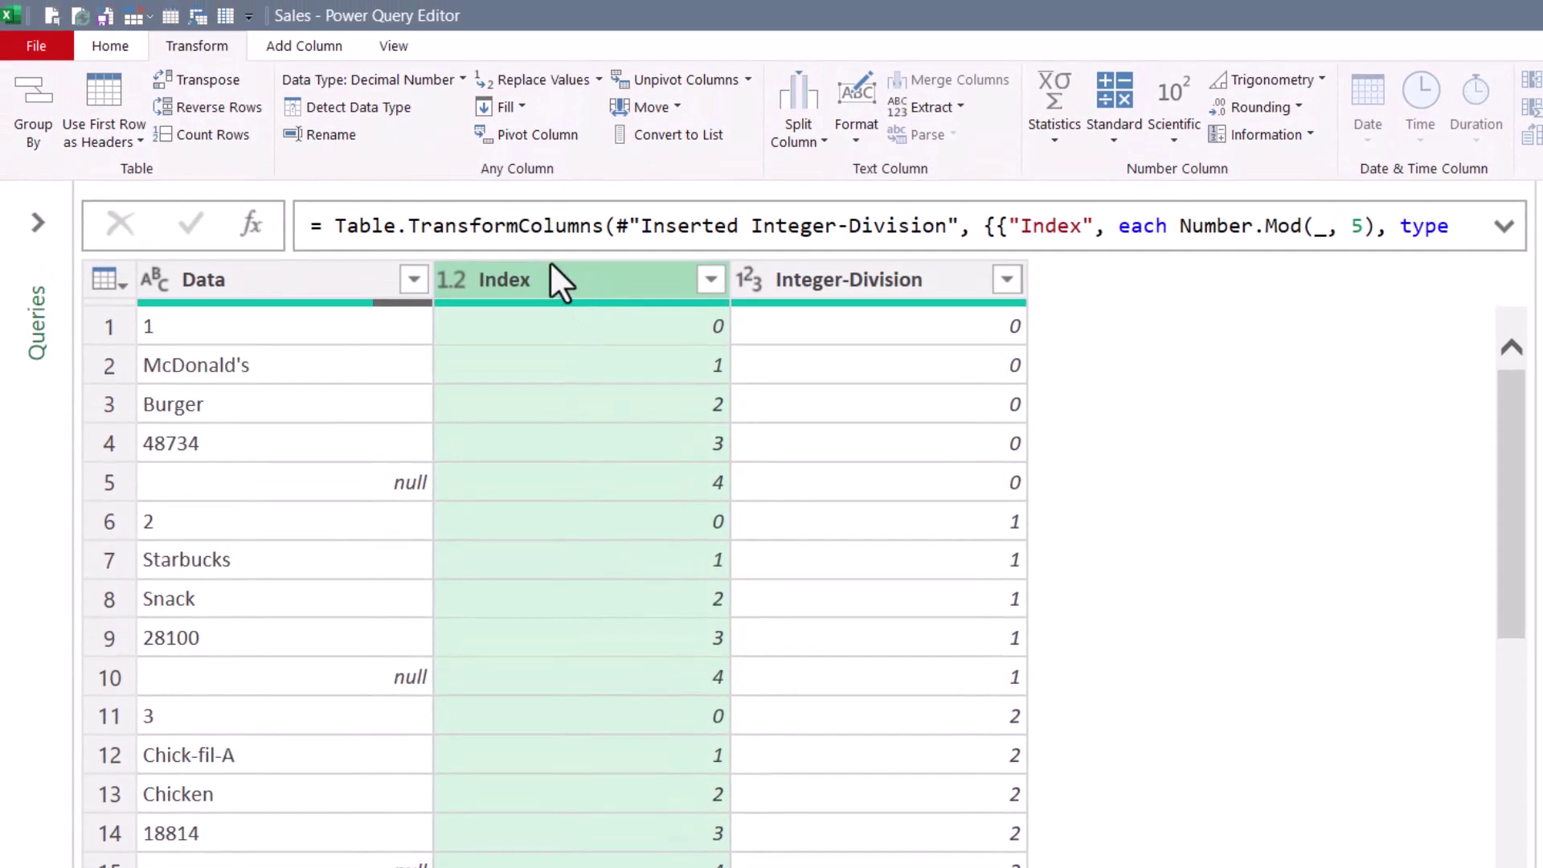
{"action": "left_click", "coordinate": [530, 132]}
{"action": "left_click", "coordinate": [674, 543]}
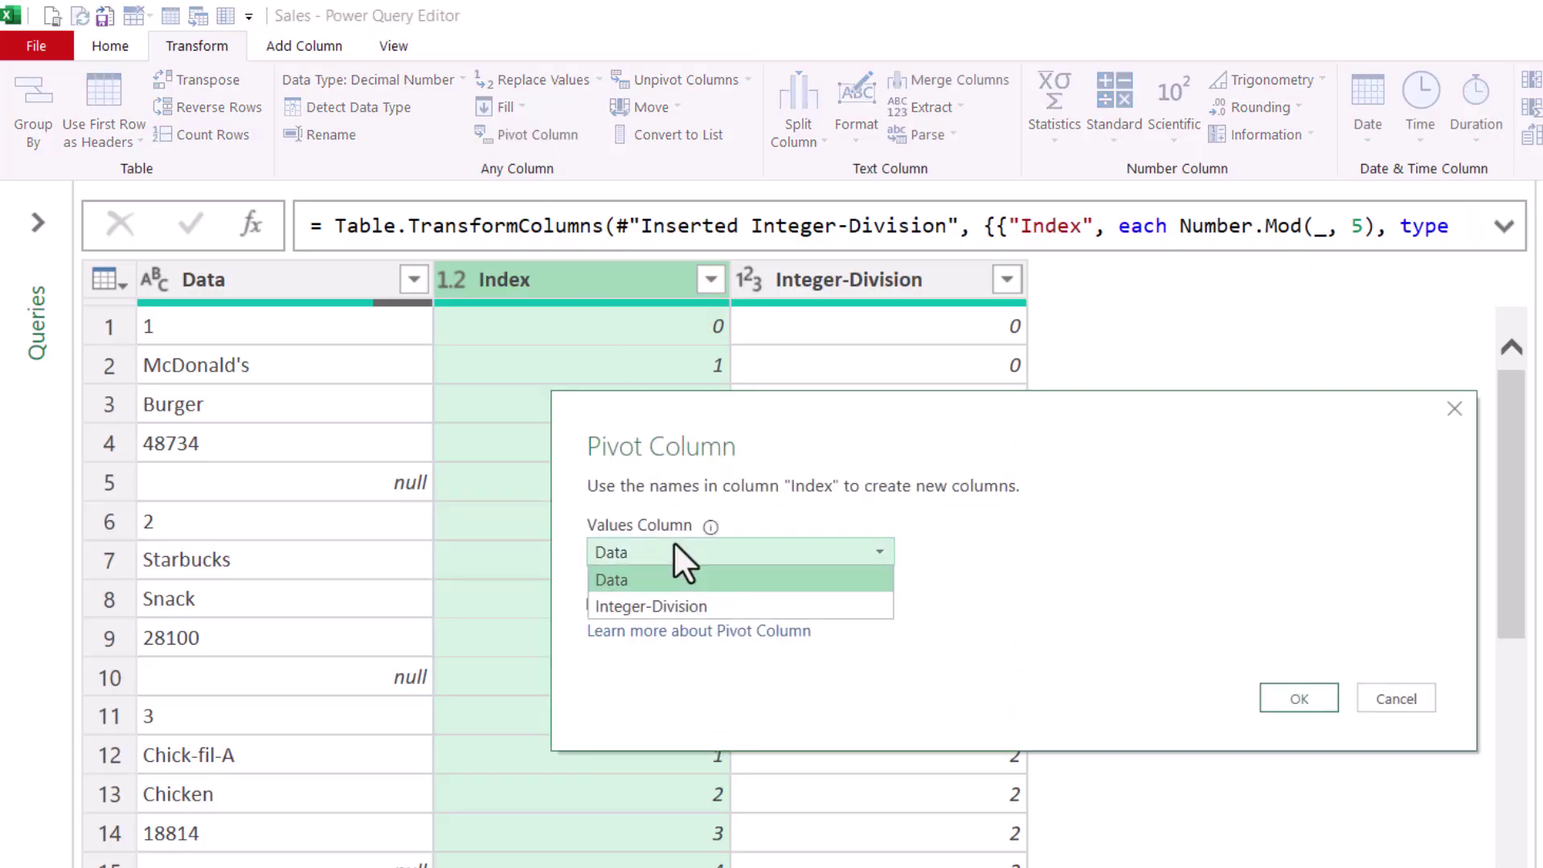
{"action": "left_click", "coordinate": [658, 580]}
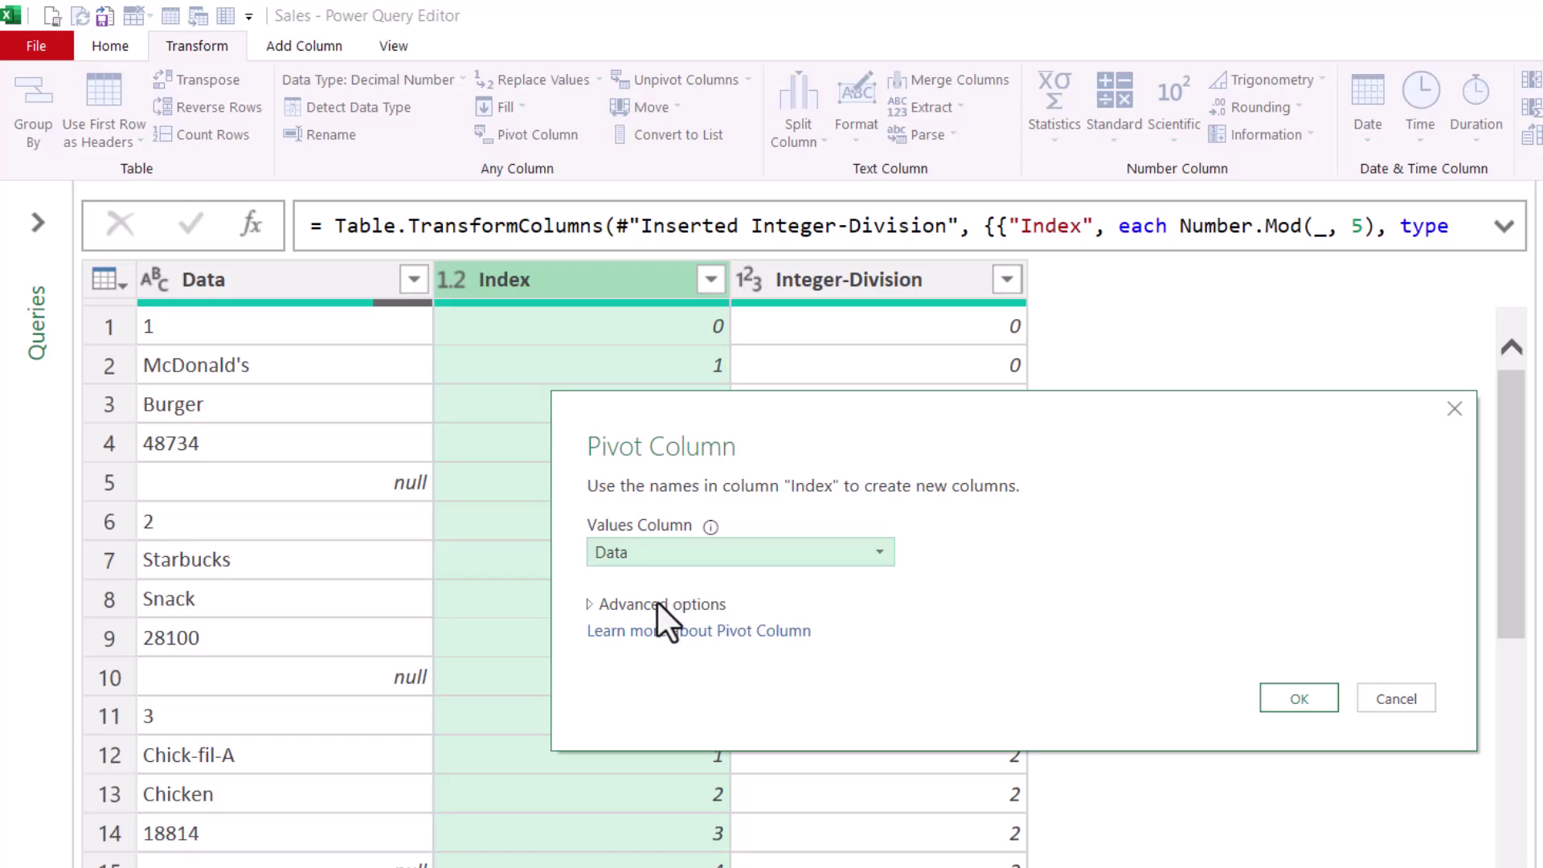
{"action": "left_click", "coordinate": [657, 603]}
{"action": "left_click", "coordinate": [659, 657]}
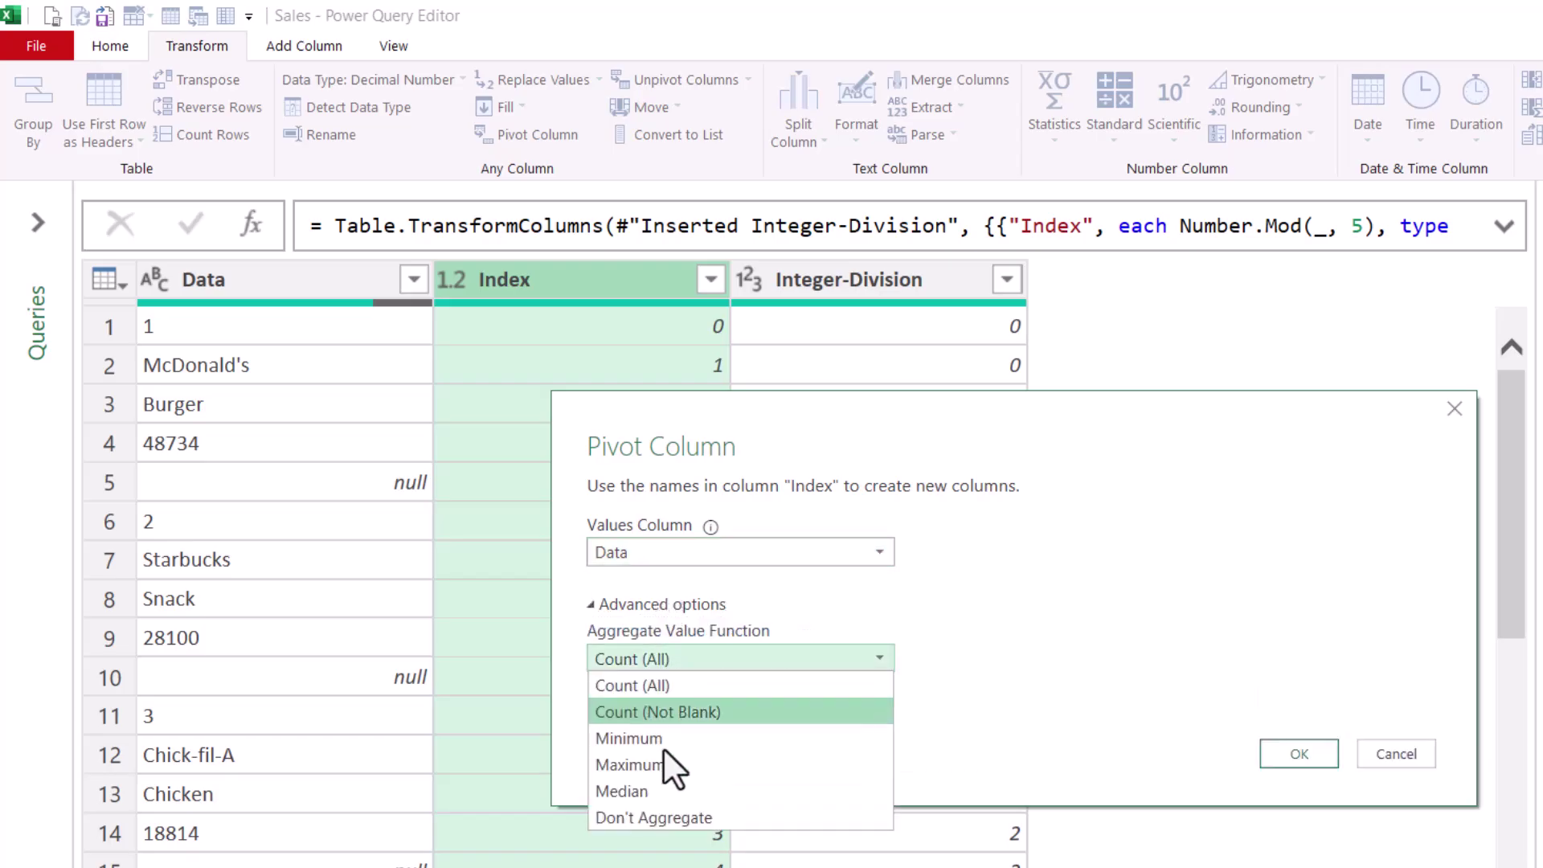
{"action": "left_click", "coordinate": [672, 816]}
{"action": "left_click", "coordinate": [1310, 754]}
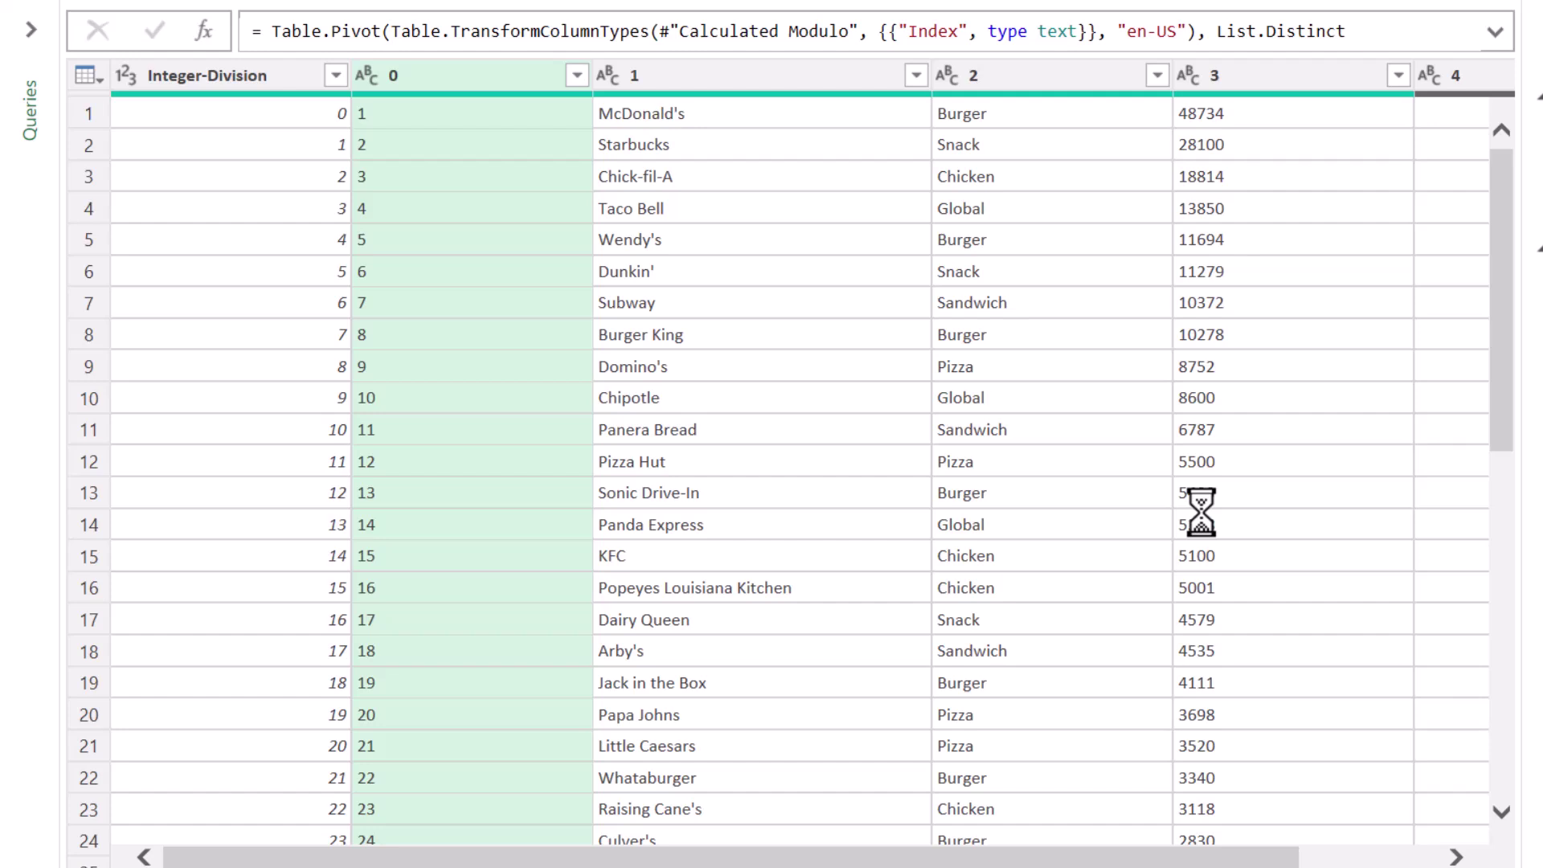
- Delete the Integer-Division column and the all-null column 4
{"action": "left_click", "coordinate": [151, 76]}
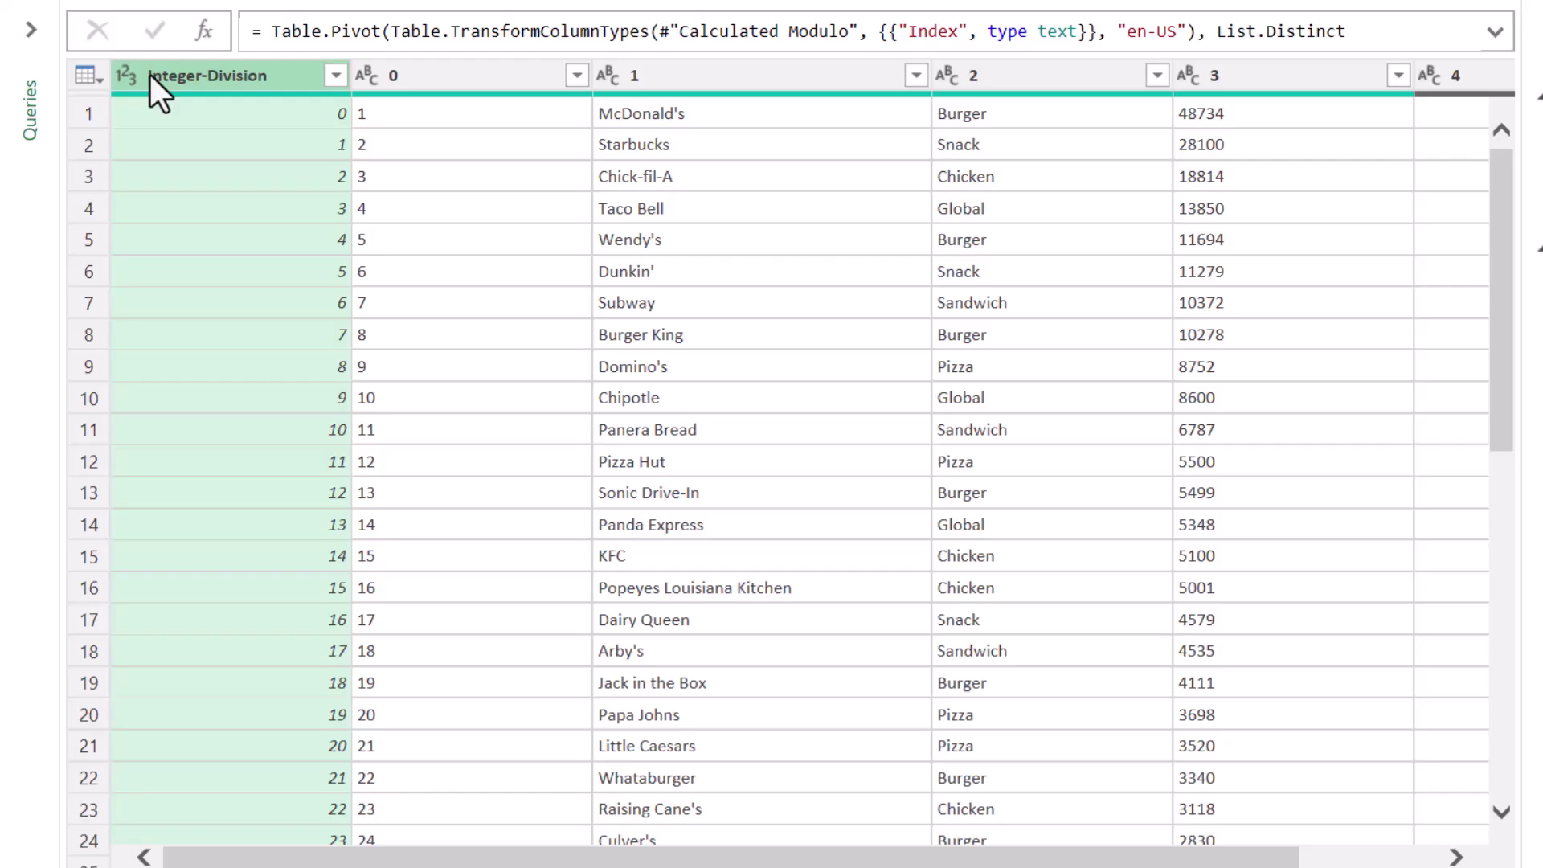
{"action": "left_click_drag", "start_coordinate": [714, 859], "coordinate": [1031, 862]}
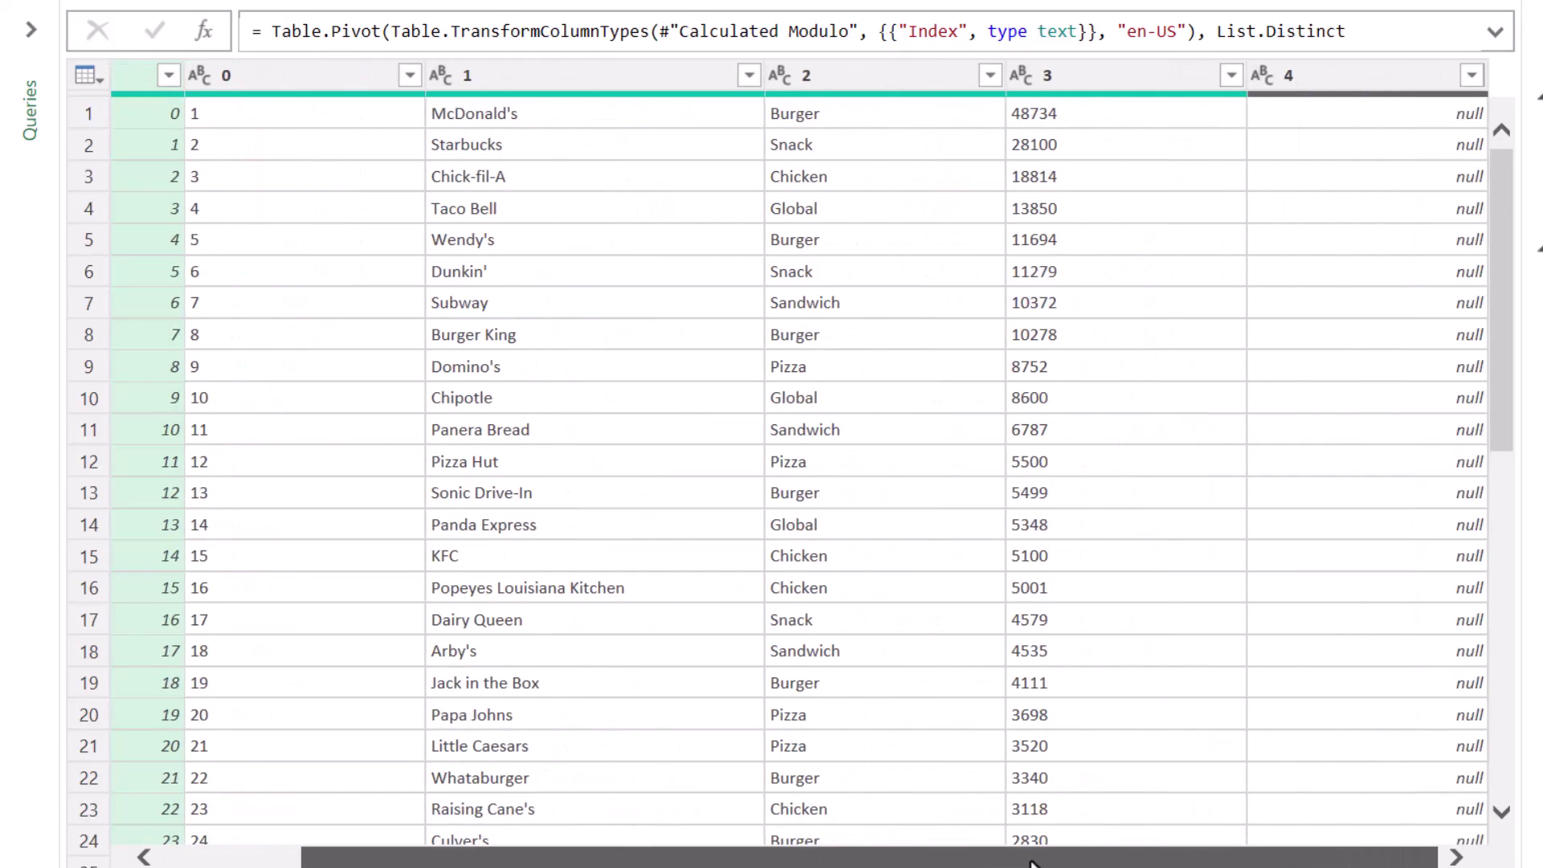
{"action": "left_click", "coordinate": [1357, 74], "text": "ctrl"}
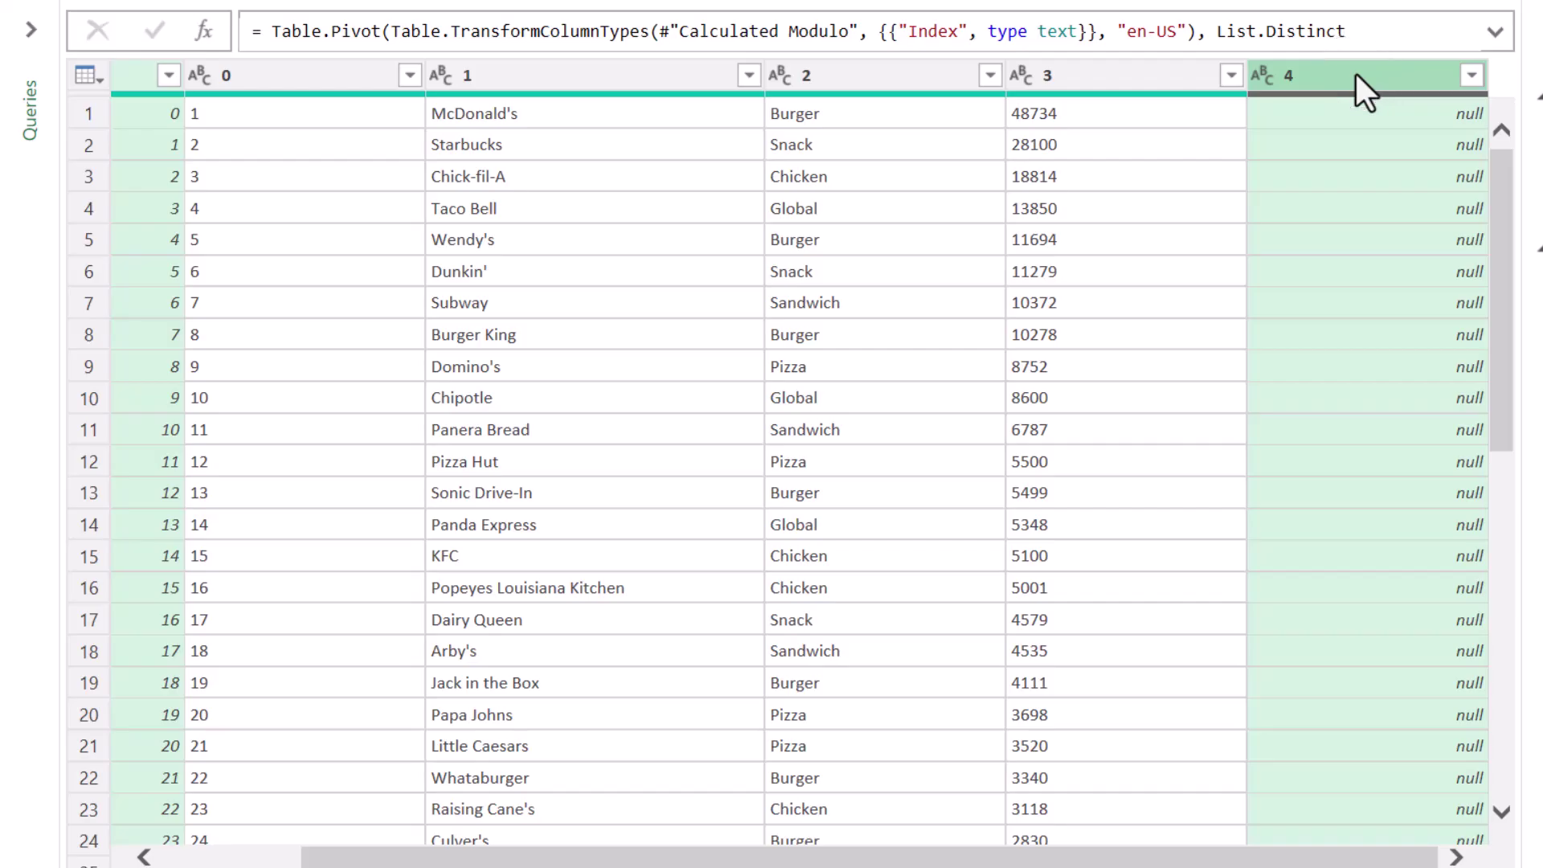
{"action": "key", "text": "Delete"}
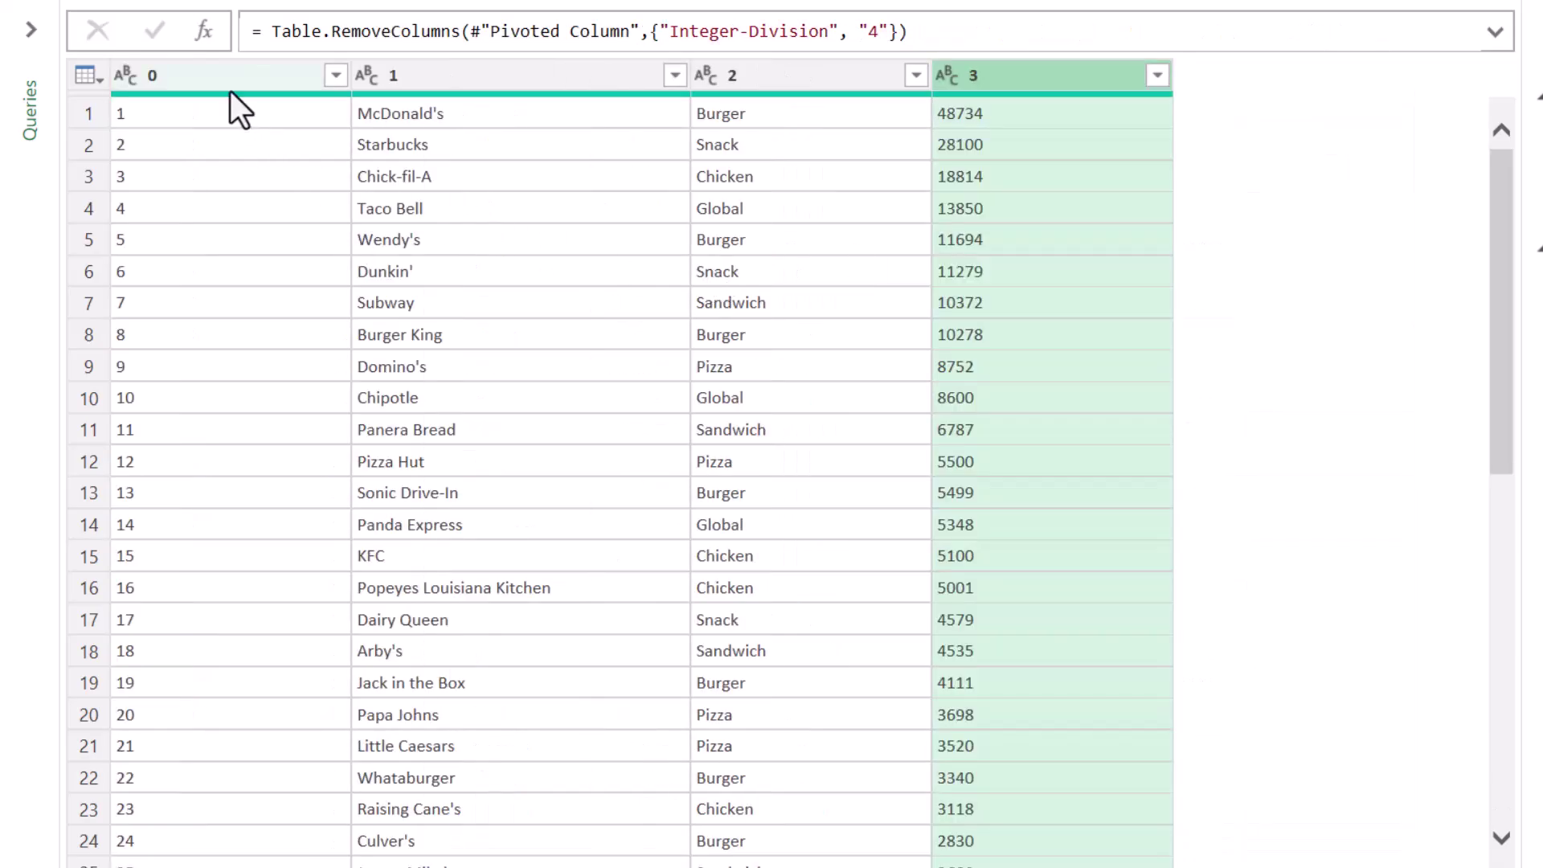
- Rename columns 0–3 to Rank, Name, Category and Sales (millions)
{"action": "double_click", "coordinate": [245, 75]}
{"action": "type", "text": "Rank"}
{"action": "double_click", "coordinate": [442, 75]}
{"action": "type", "text": "Nam"}
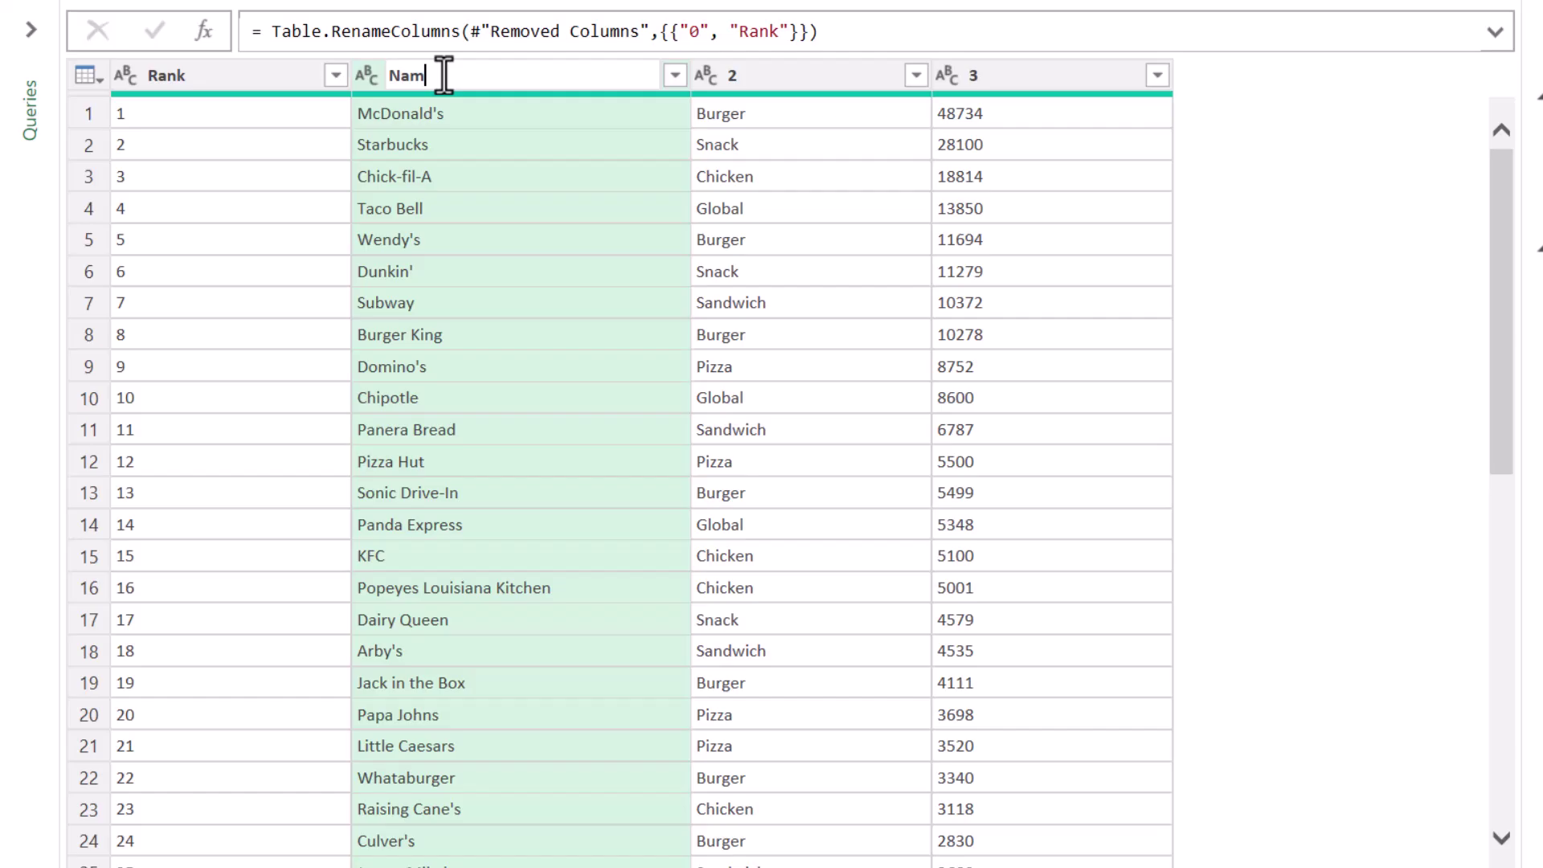
{"action": "type", "text": "e"}
{"action": "double_click", "coordinate": [785, 75]}
{"action": "type", "text": "Category"}
{"action": "double_click", "coordinate": [997, 75]}
{"action": "type", "text": "Sales (millio"}
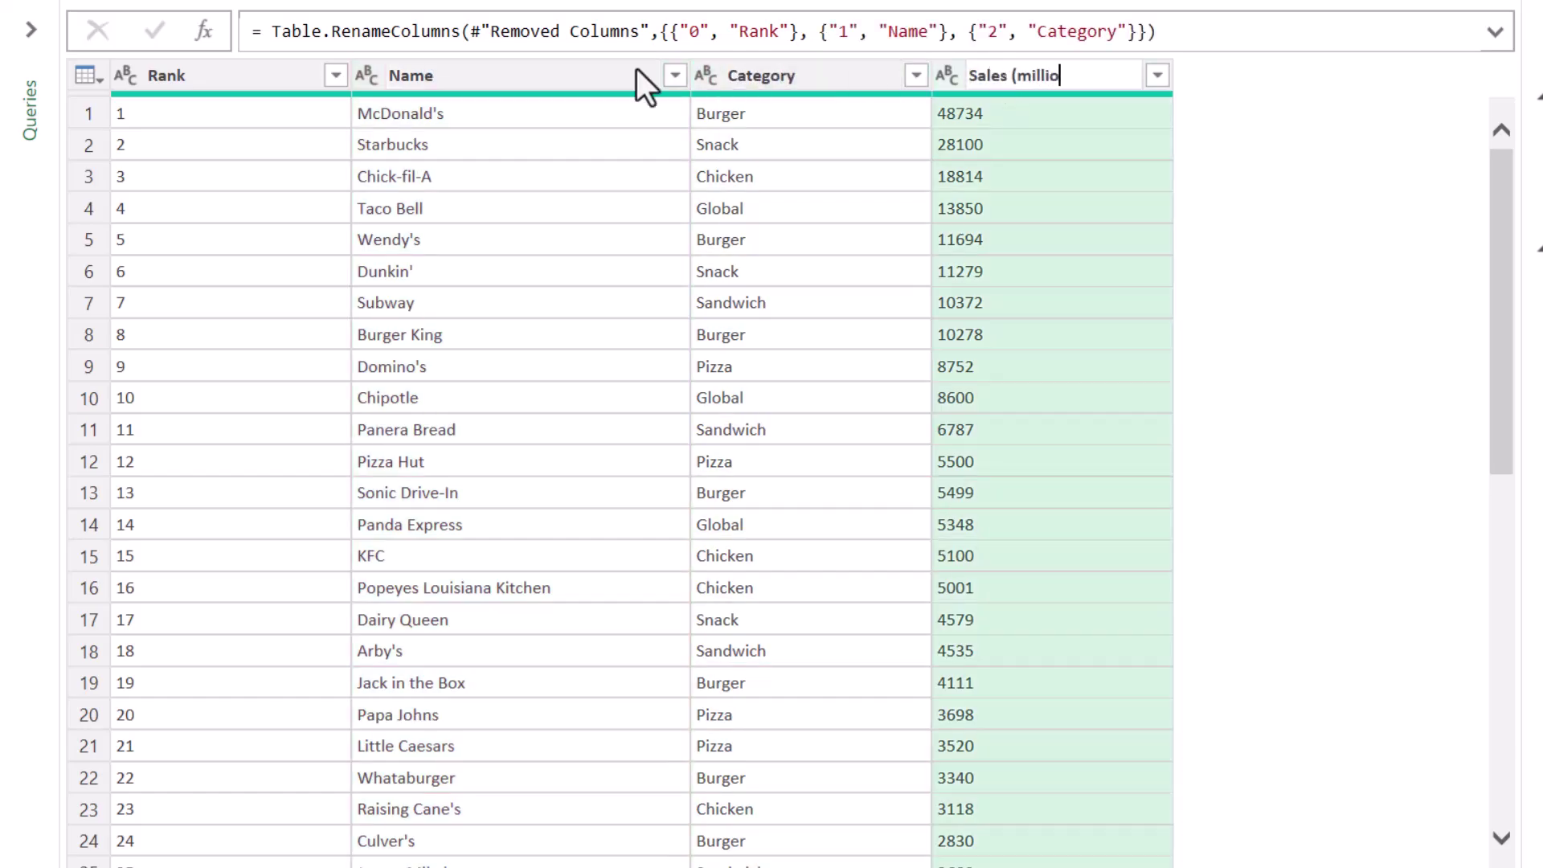
{"action": "type", "text": "ns)"}
{"action": "key", "text": "Return"}
- Set the Rank and Sales (millions) columns to Whole Number type
{"action": "left_click", "coordinate": [119, 75]}
{"action": "left_click", "coordinate": [214, 138]}
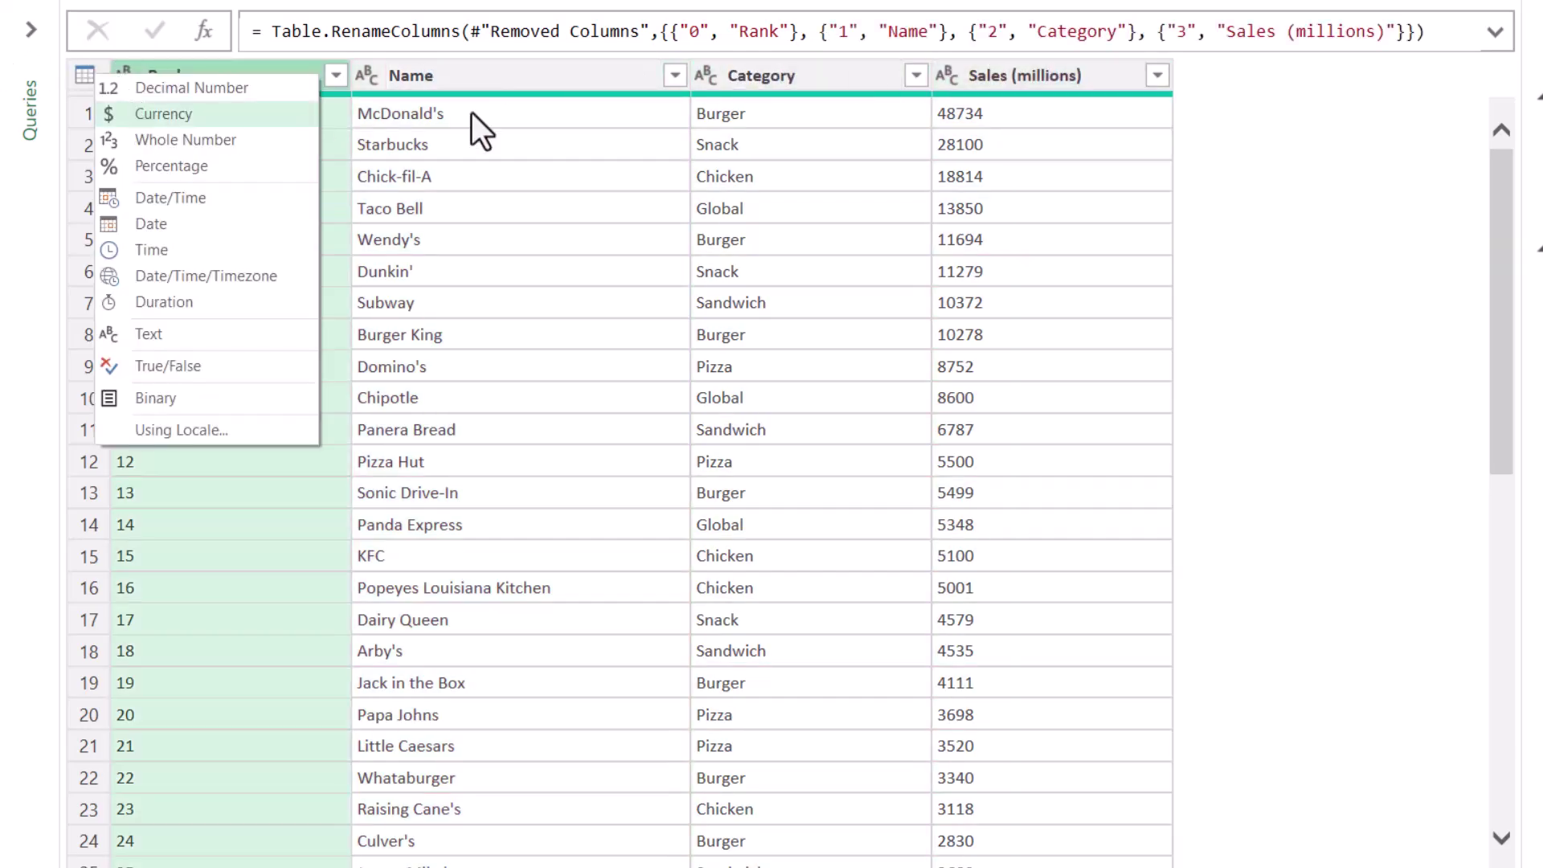
{"action": "left_click", "coordinate": [946, 75]}
{"action": "left_click", "coordinate": [851, 138]}
- Rename the query to Solution 2
{"action": "double_click", "coordinate": [1495, 190]}
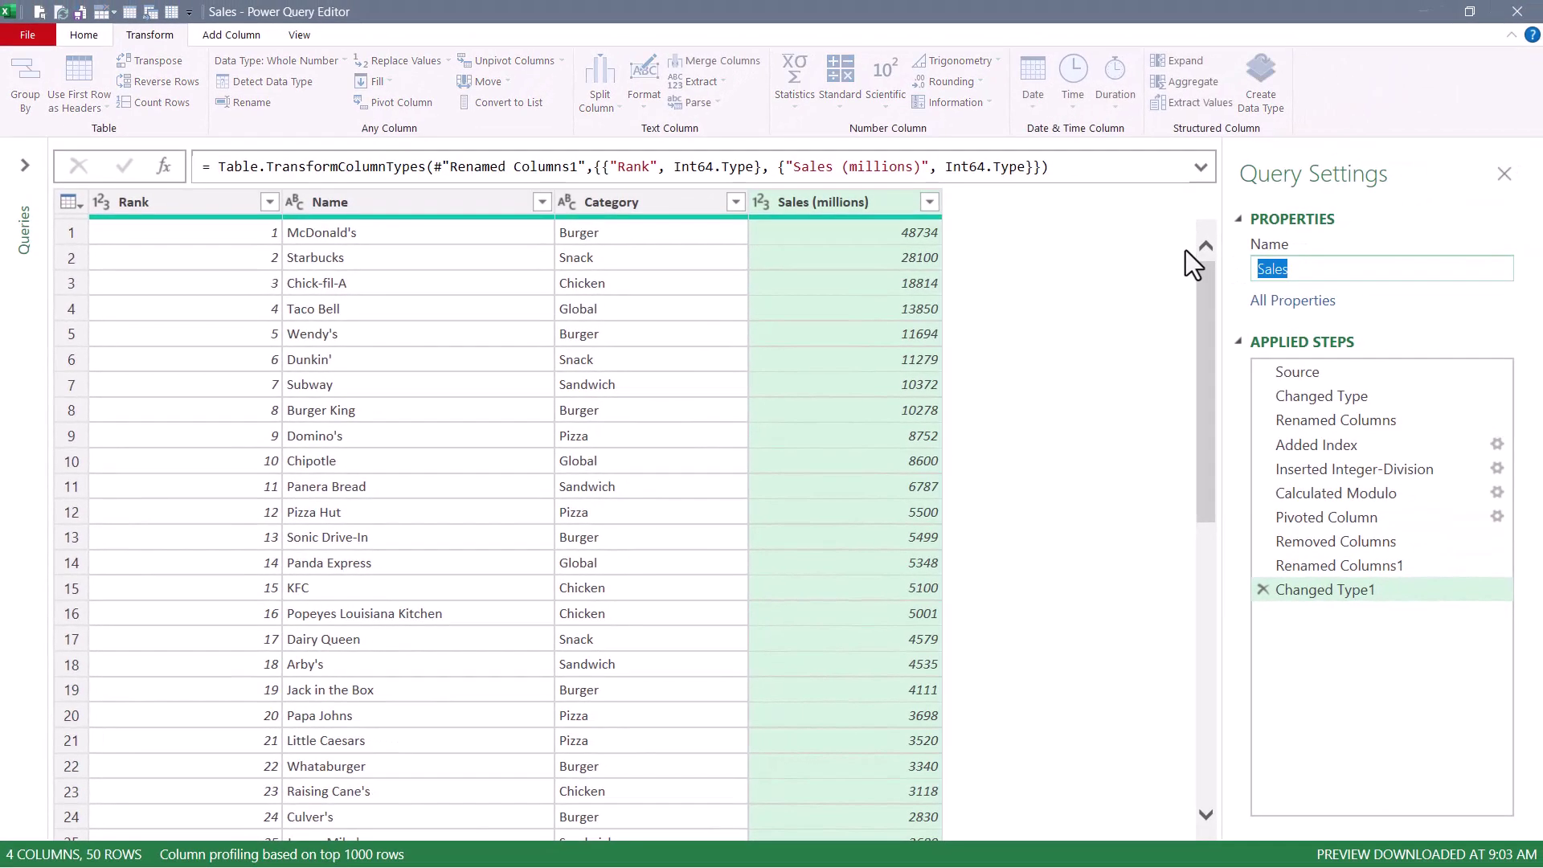
{"action": "type", "text": "Solution 2"}
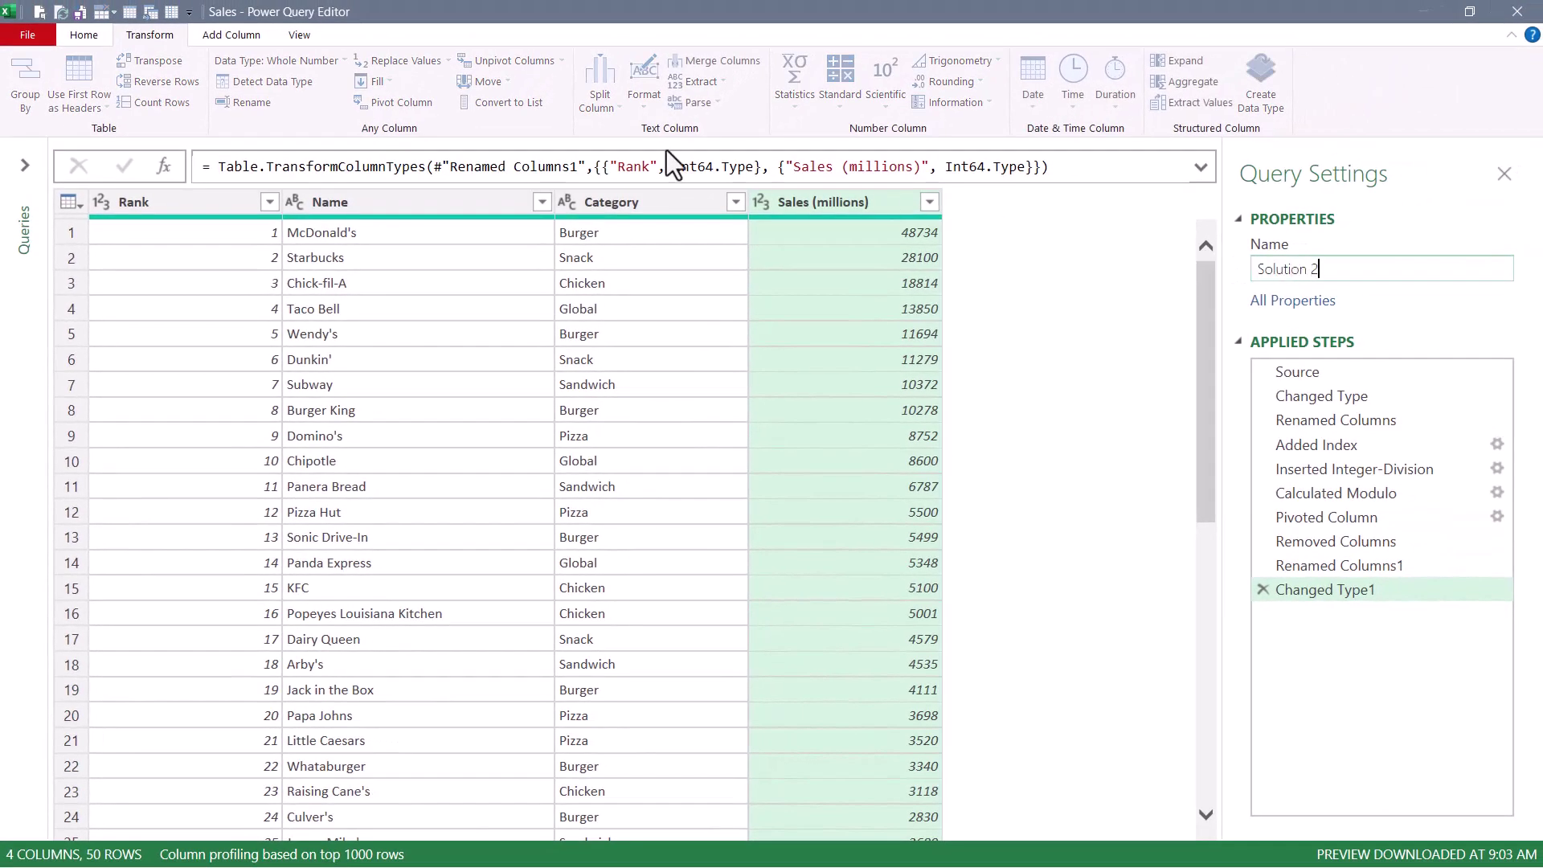
{"action": "key", "text": "Return"}
{"action": "left_click", "coordinate": [90, 36]}
- Load Solution 2 into Excel and compare it against the Solution 1 sheet
{"action": "left_click", "coordinate": [22, 81]}
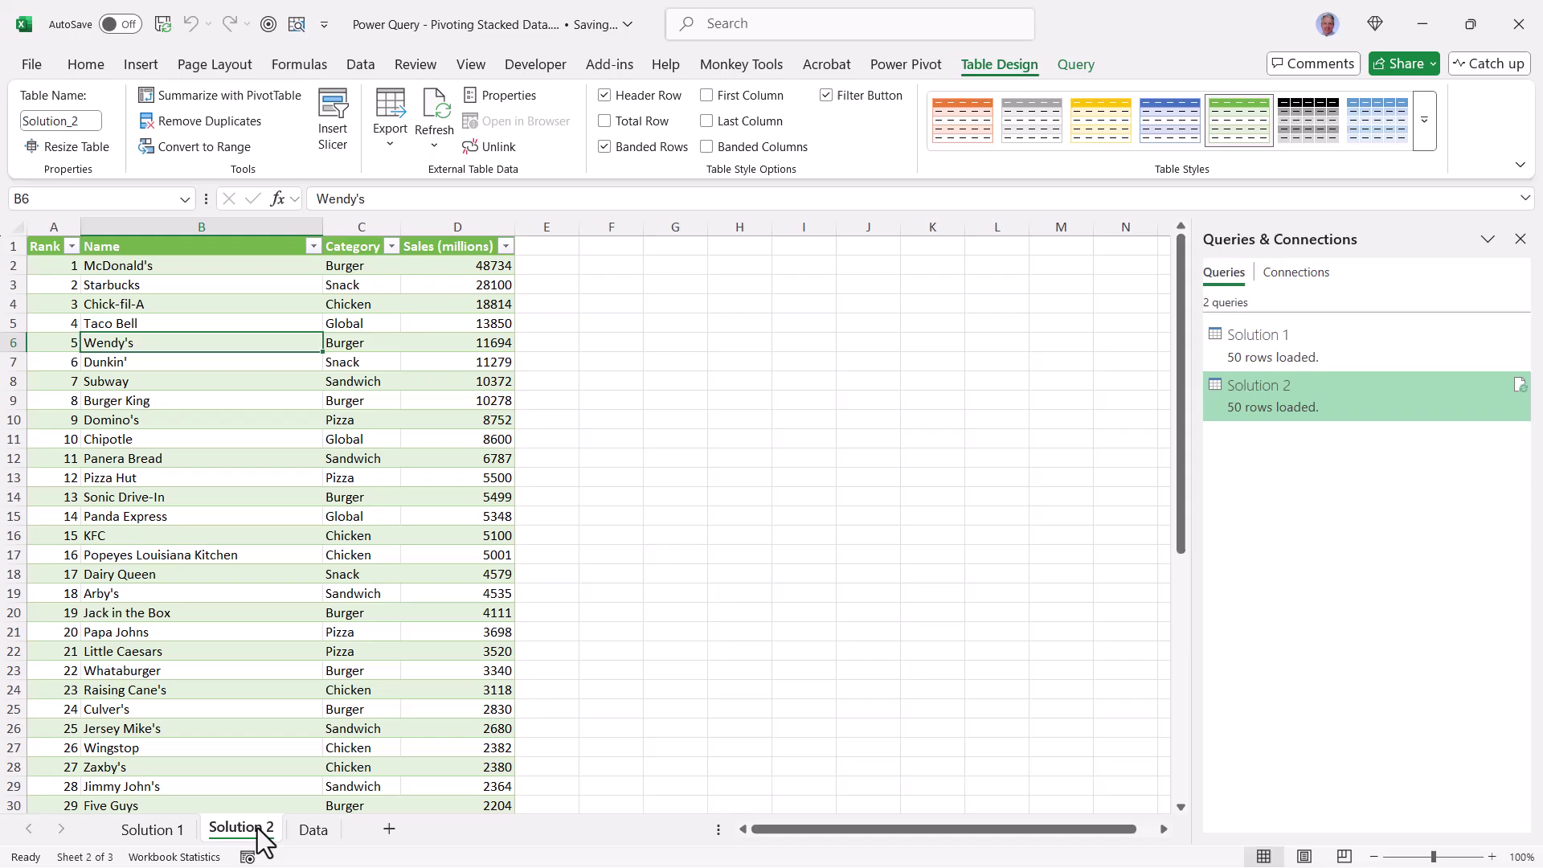
{"action": "left_click", "coordinate": [157, 828]}
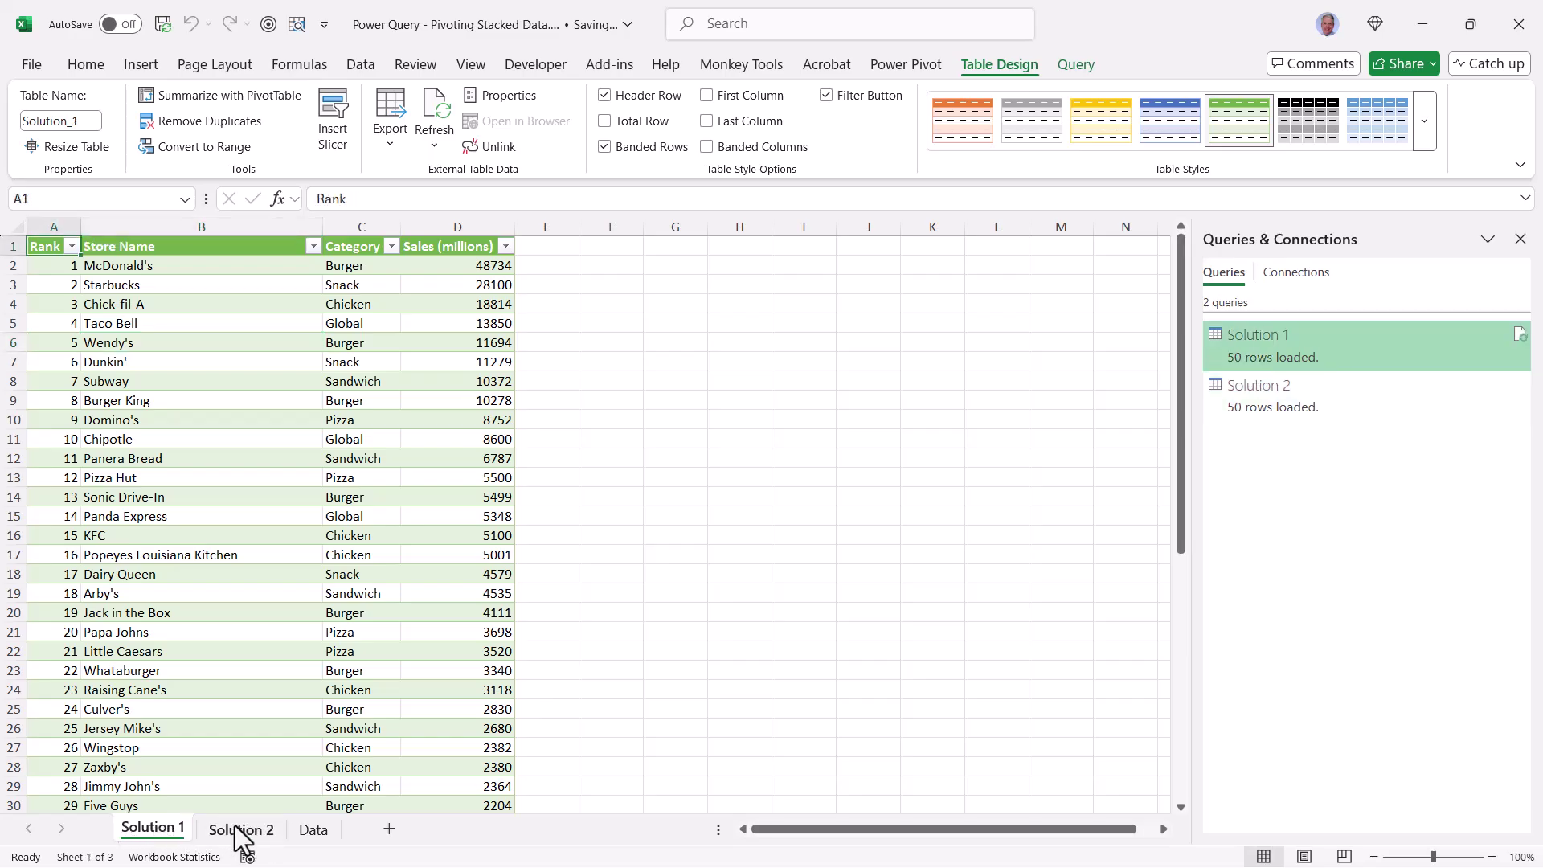
{"action": "left_click", "coordinate": [240, 829]}
{"action": "left_click", "coordinate": [174, 828]}
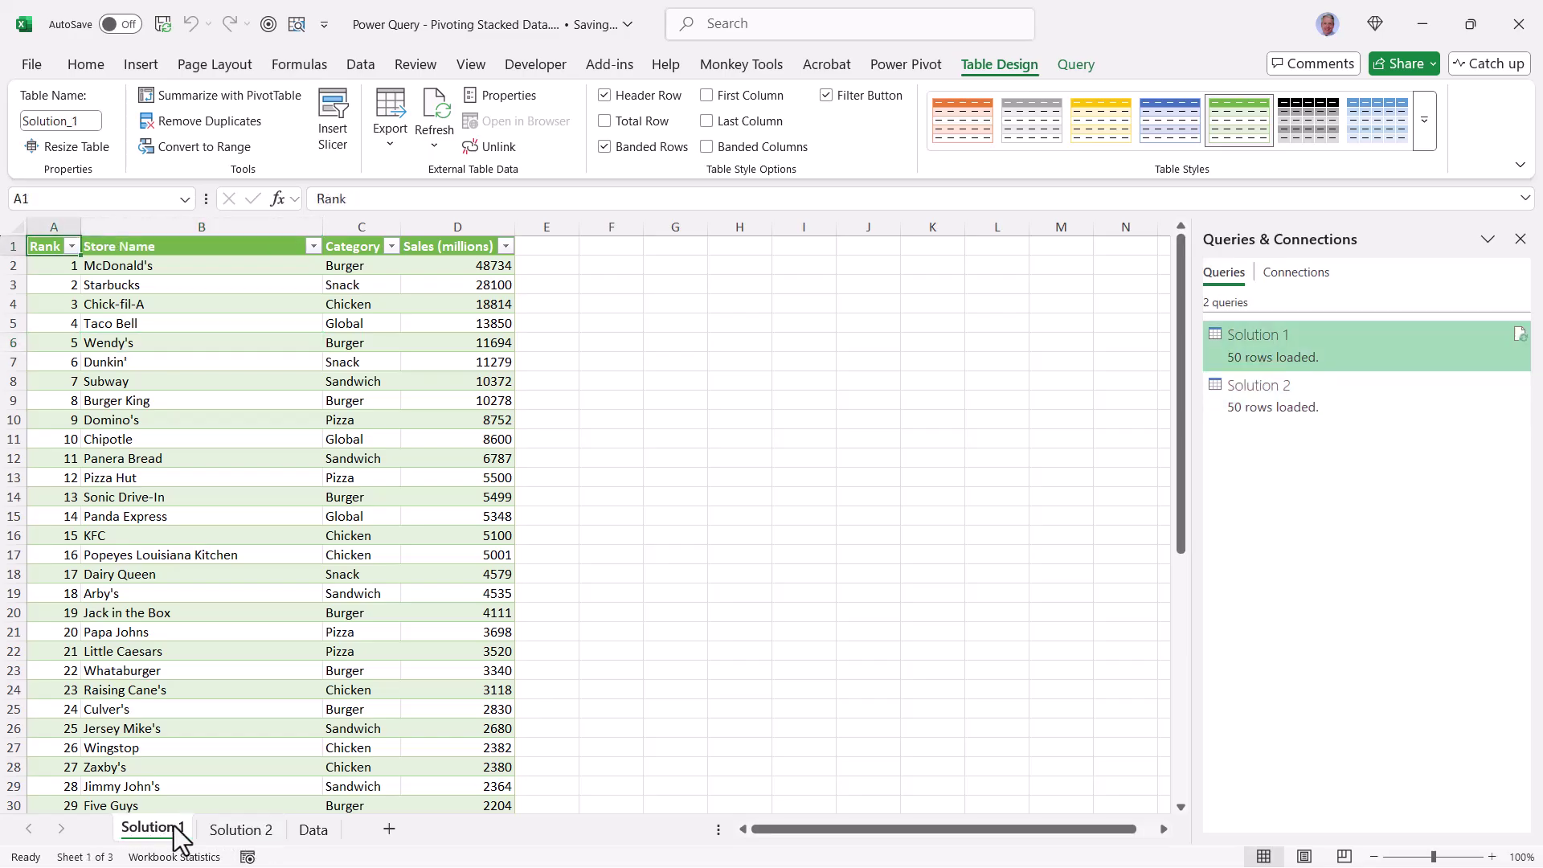
{"action": "left_click", "coordinate": [217, 829]}
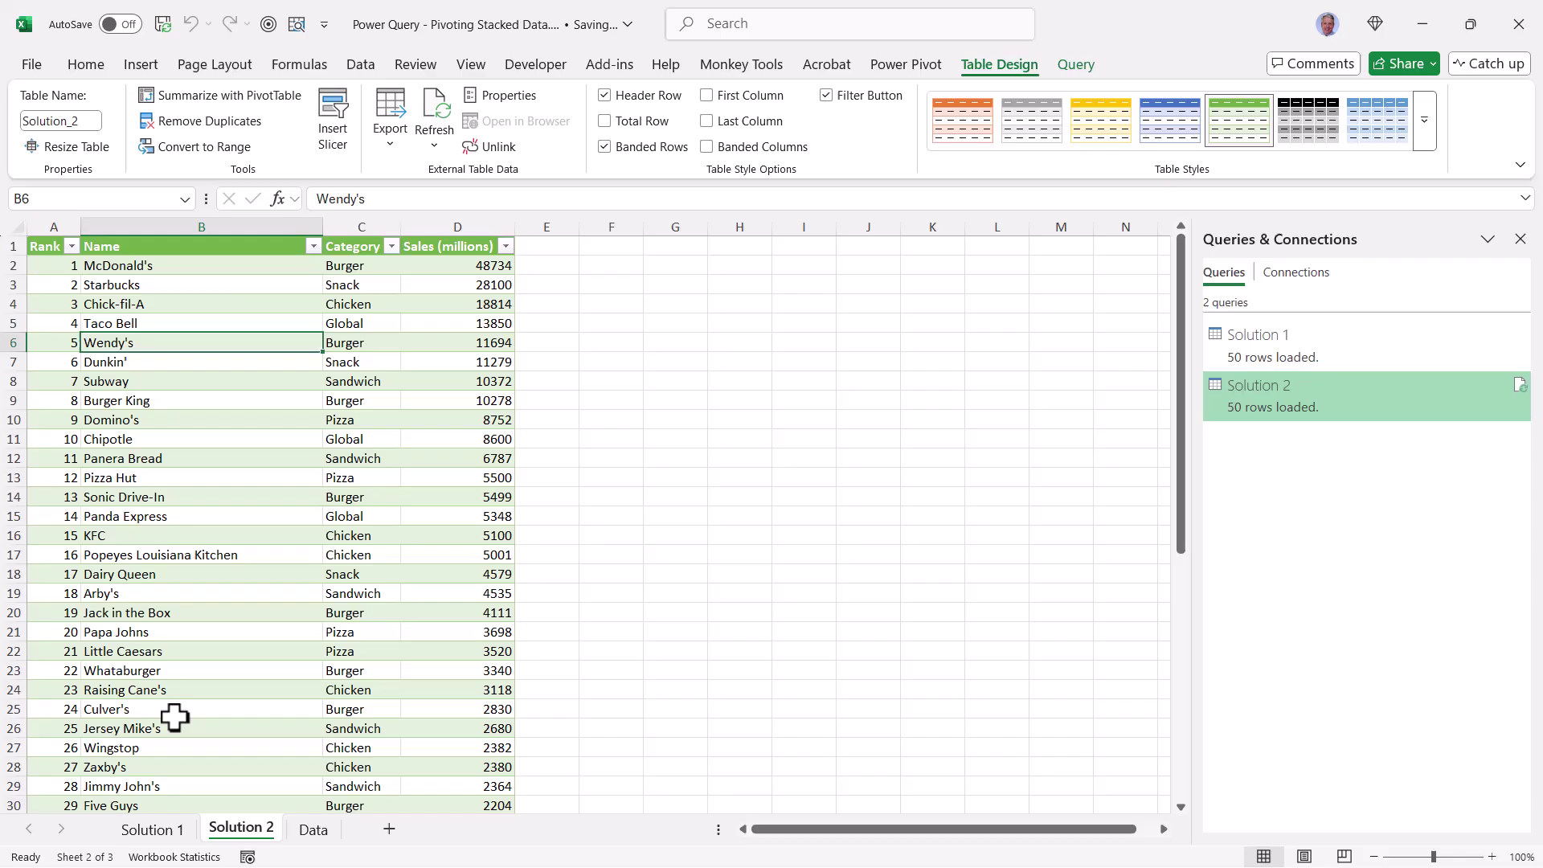
{"action": "left_click", "coordinate": [141, 69]}
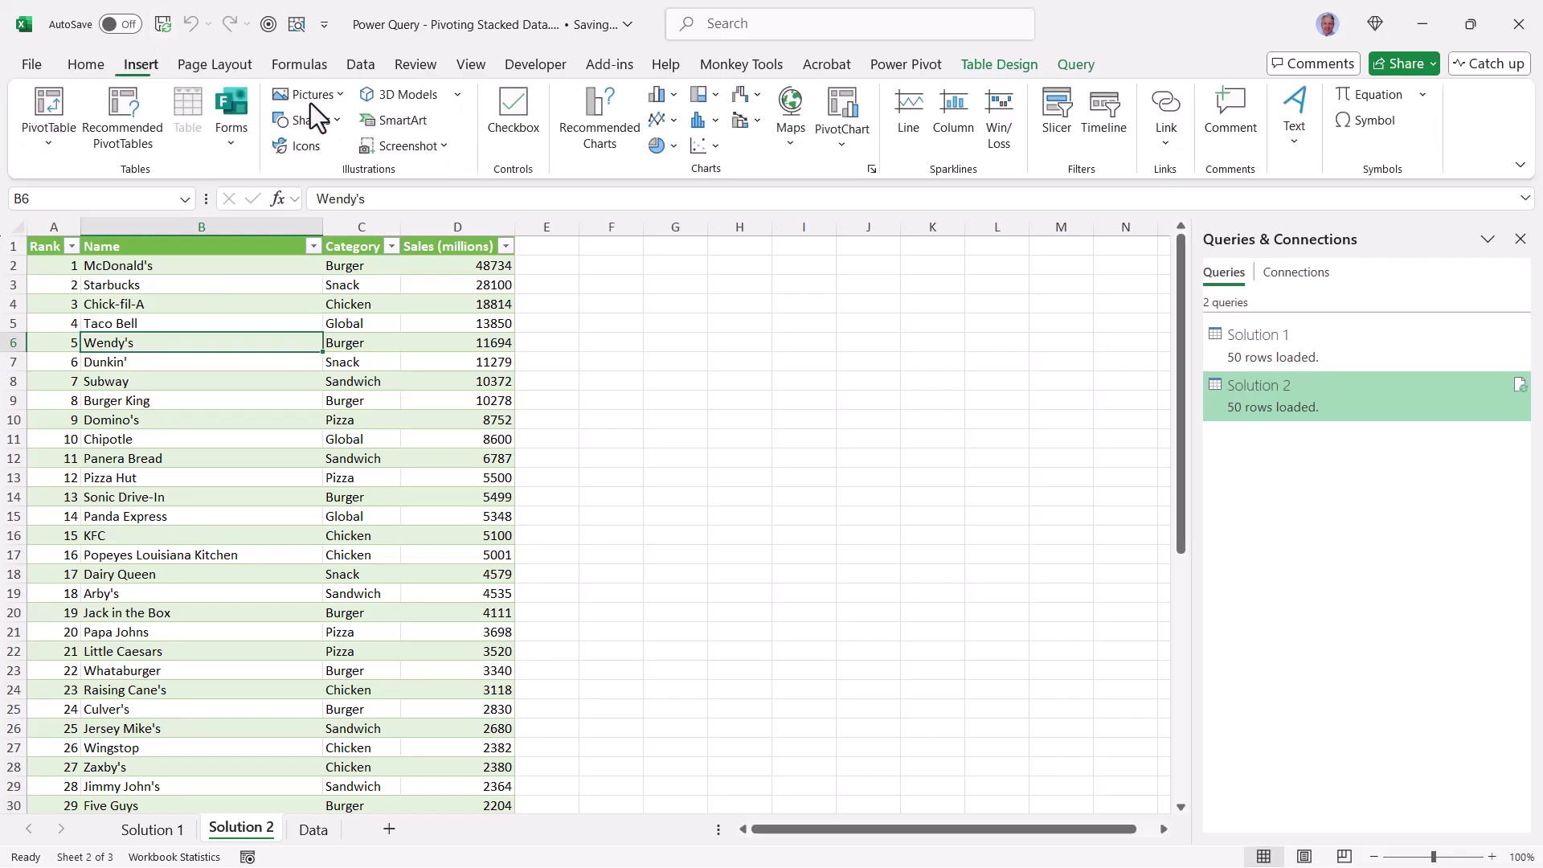
- Create a PivotChart at F1 summing Sales (millions) by Category, and make it taller
{"action": "left_click", "coordinate": [842, 144]}
{"action": "left_click", "coordinate": [865, 172]}
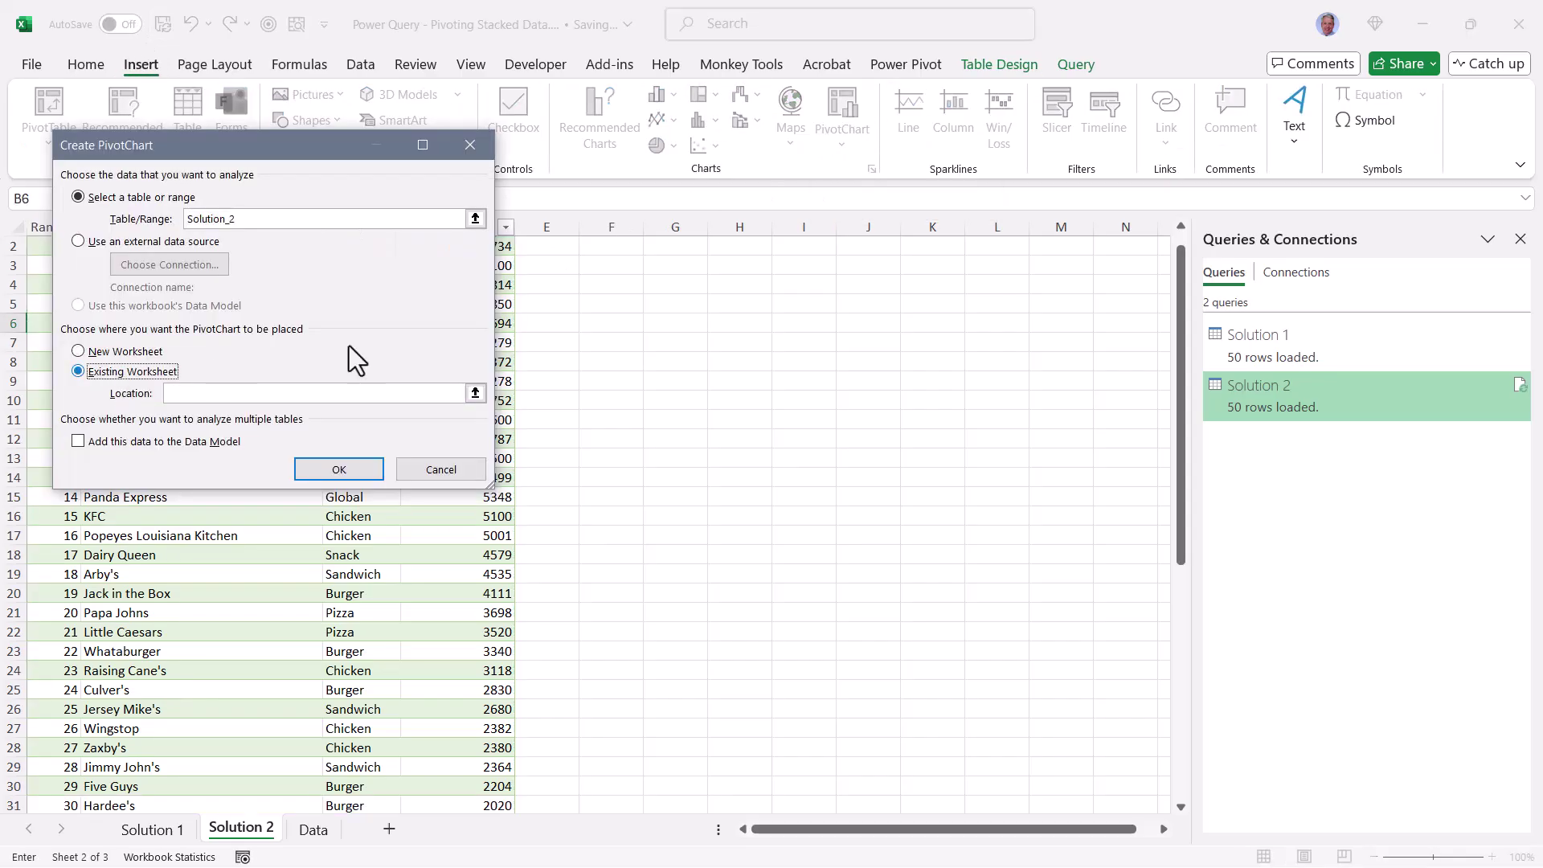
{"action": "left_click", "coordinate": [607, 249]}
{"action": "key", "text": "Return"}
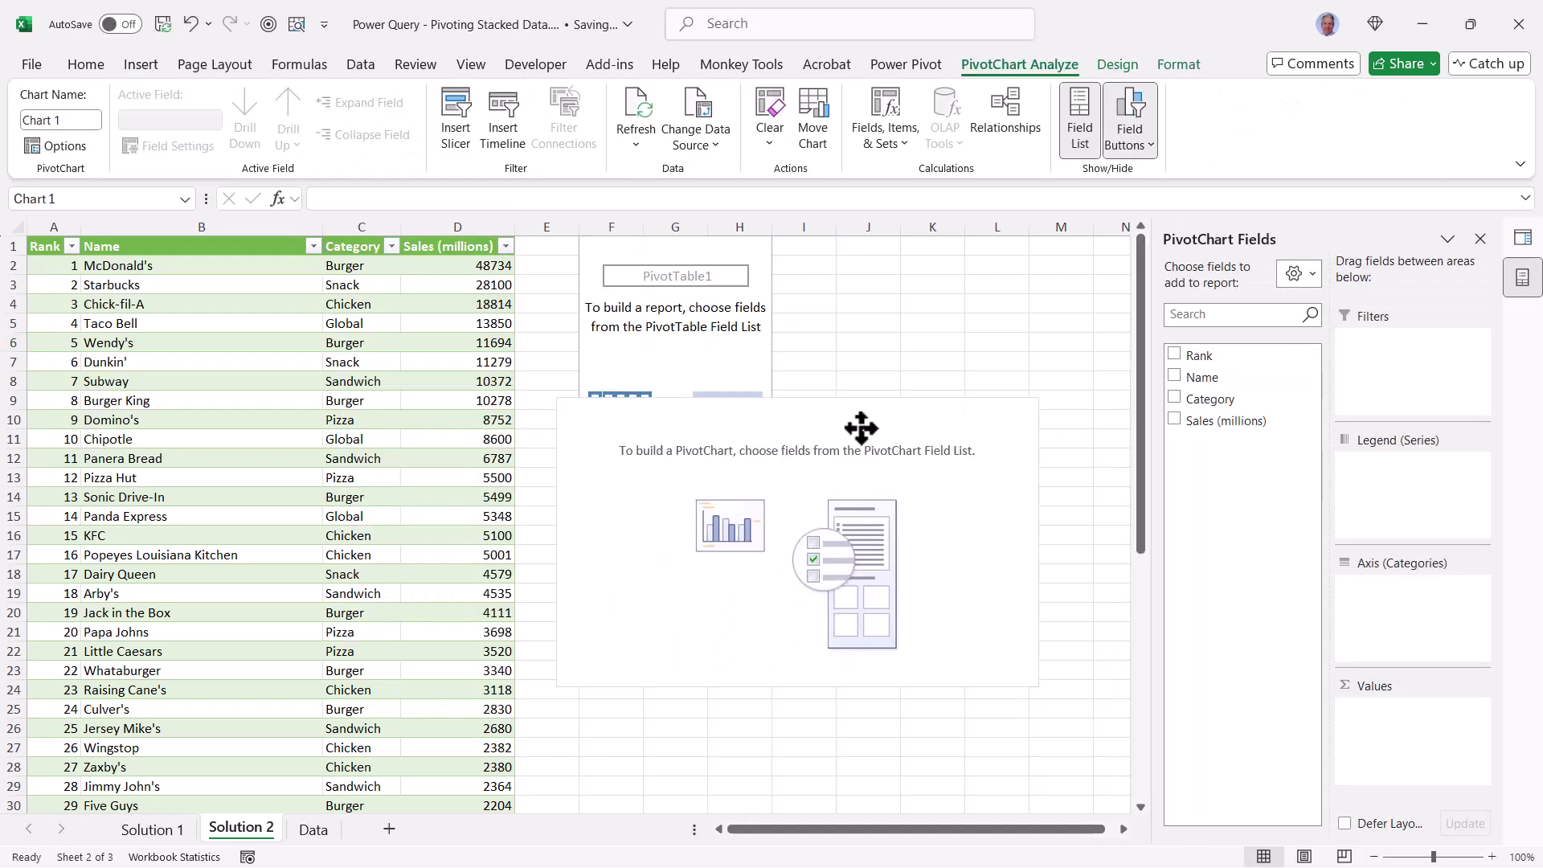
{"action": "left_click", "coordinate": [1174, 397]}
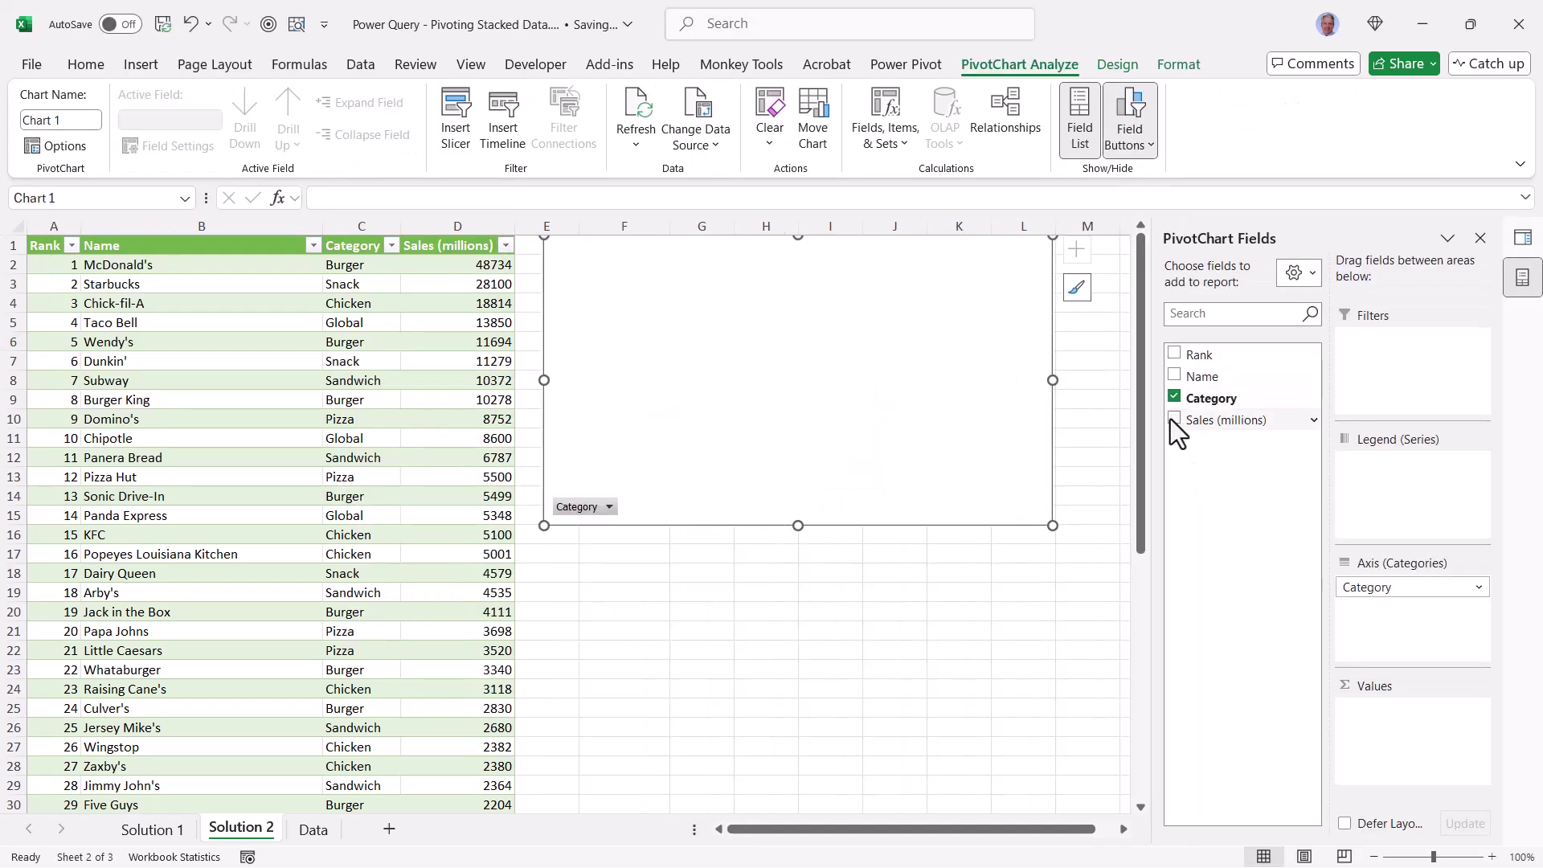
{"action": "left_click", "coordinate": [1174, 418]}
{"action": "left_click_drag", "start_coordinate": [839, 525], "coordinate": [856, 684]}
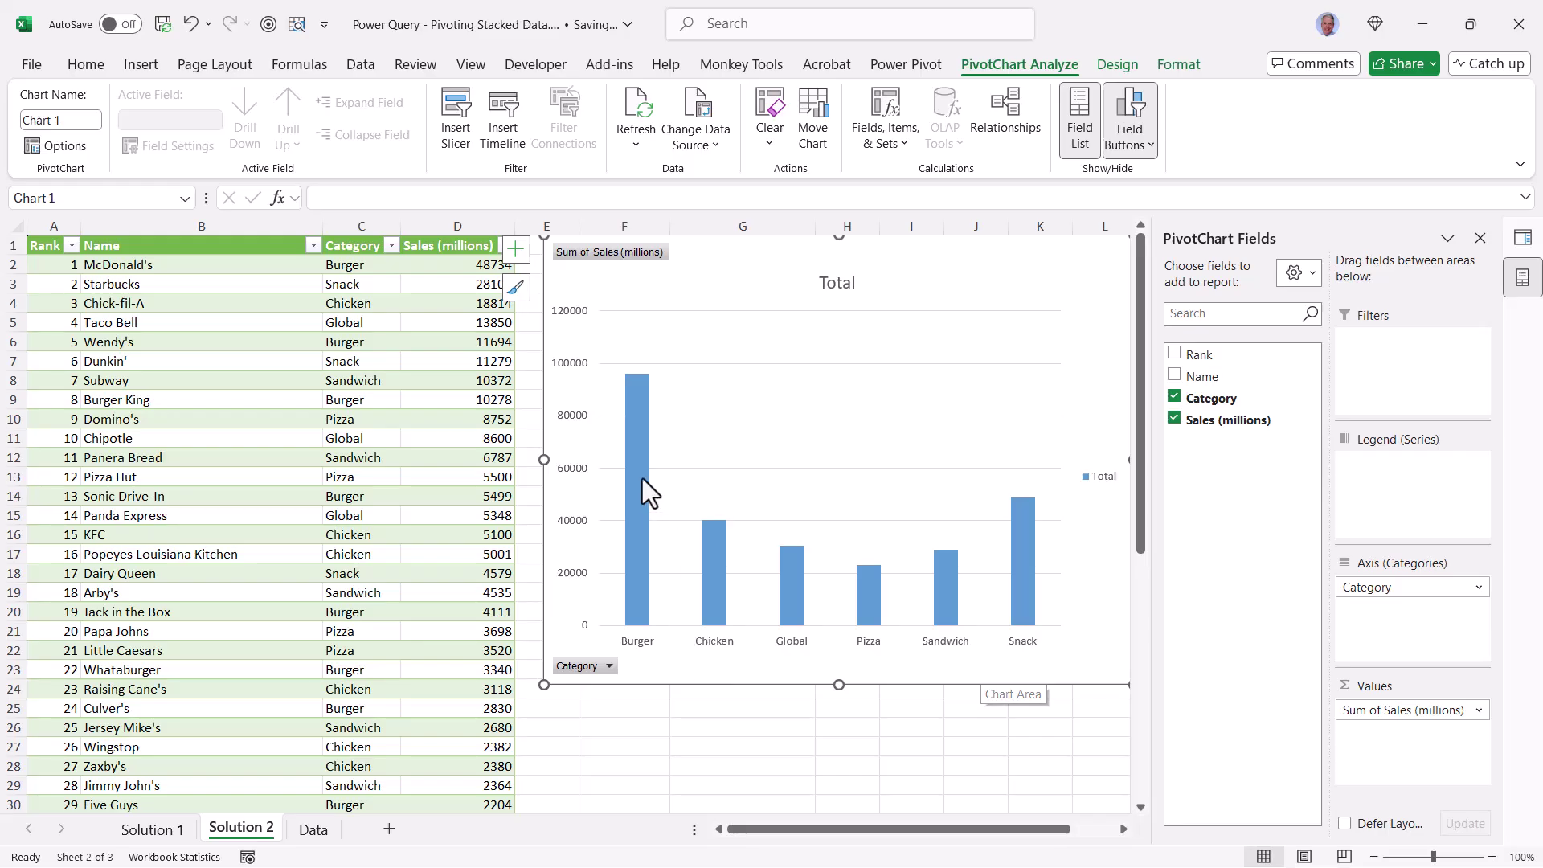
- Sort the bars largest to smallest and delete the Total legend
{"action": "right_click", "coordinate": [635, 455]}
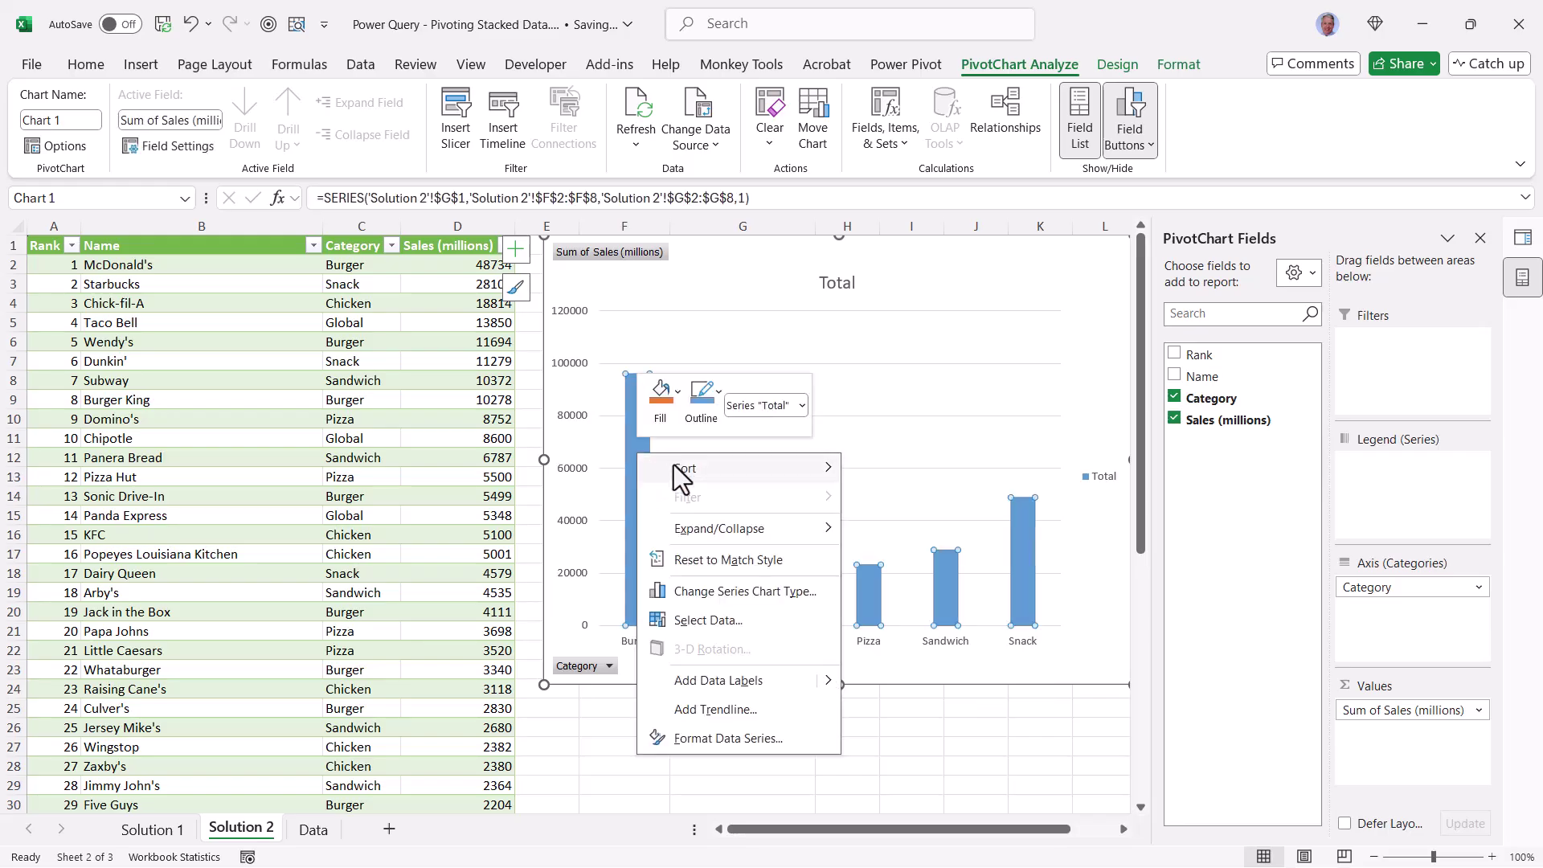
{"action": "mouse_move", "coordinate": [675, 467]}
{"action": "left_click", "coordinate": [918, 497]}
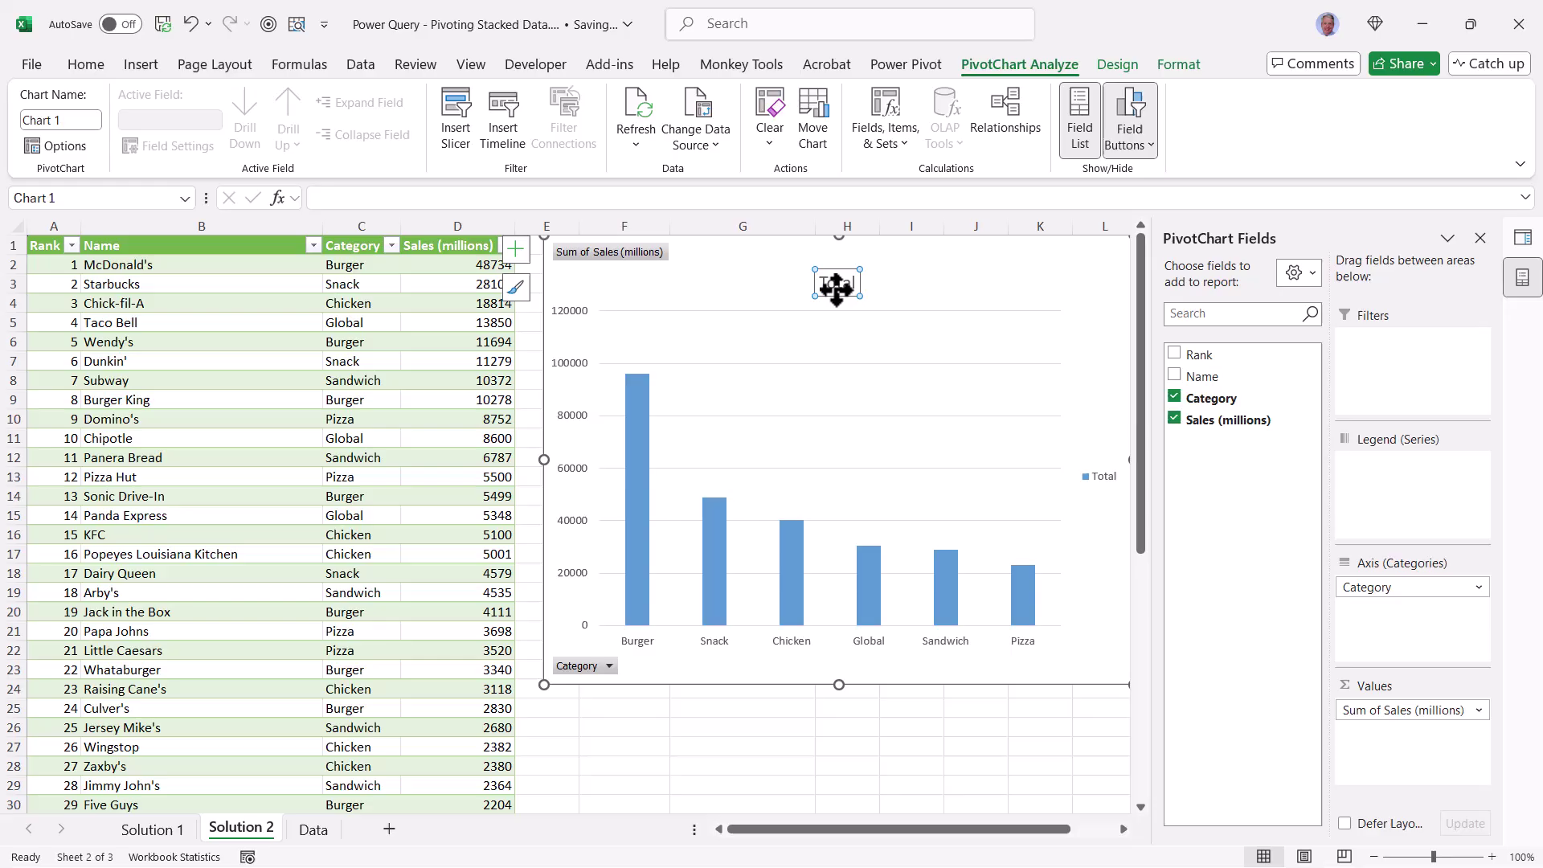
{"action": "left_click", "coordinate": [1095, 462]}
{"action": "key", "text": "Delete"}
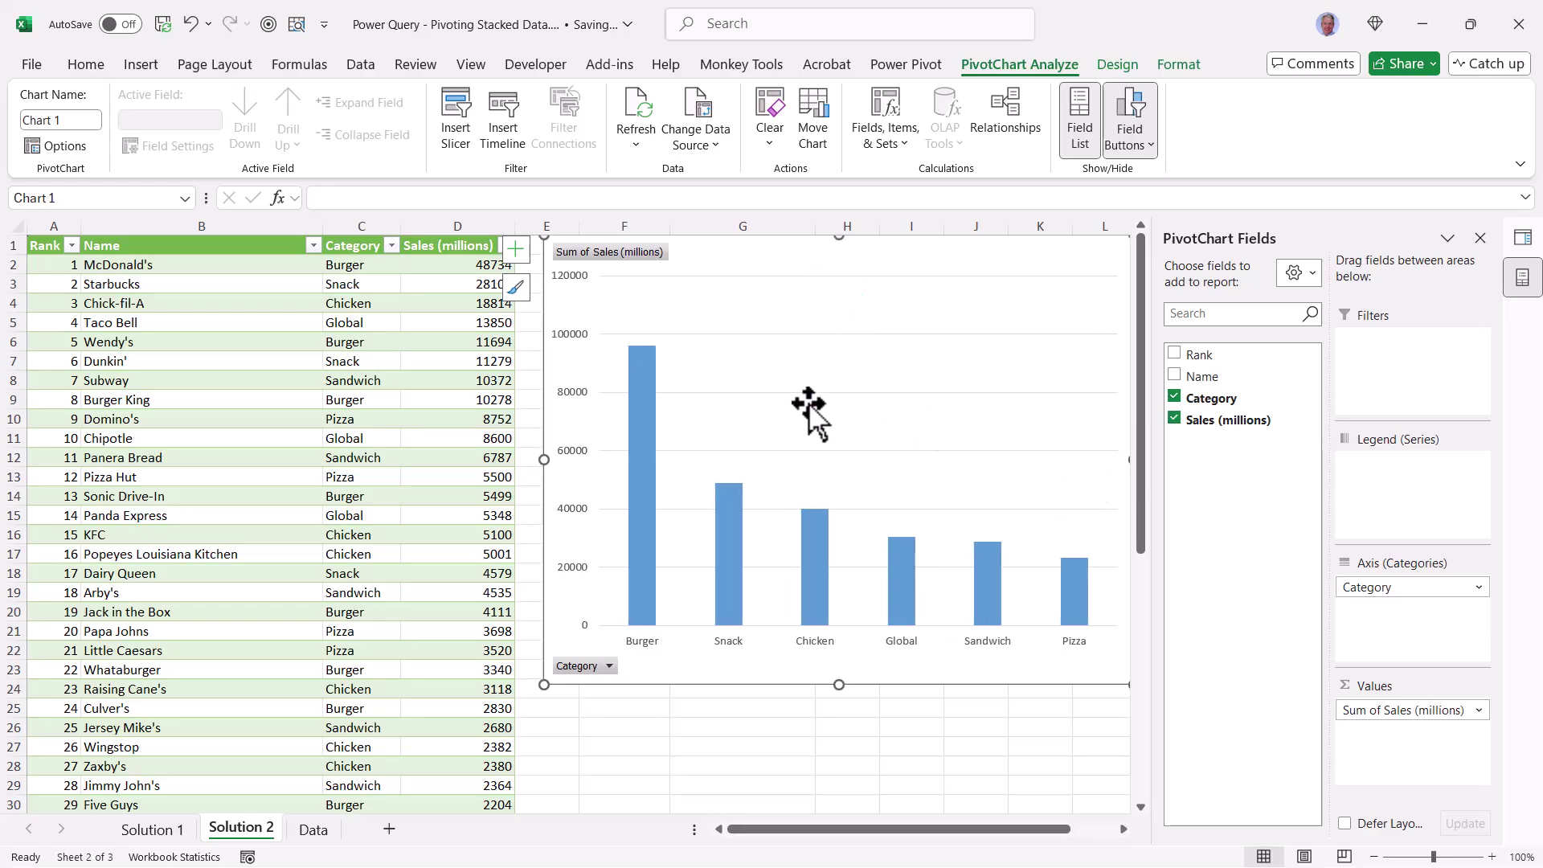
- Set the value axis maximum from 120000 to 100000
{"action": "left_click", "coordinate": [568, 338]}
{"action": "double_click", "coordinate": [568, 337]}
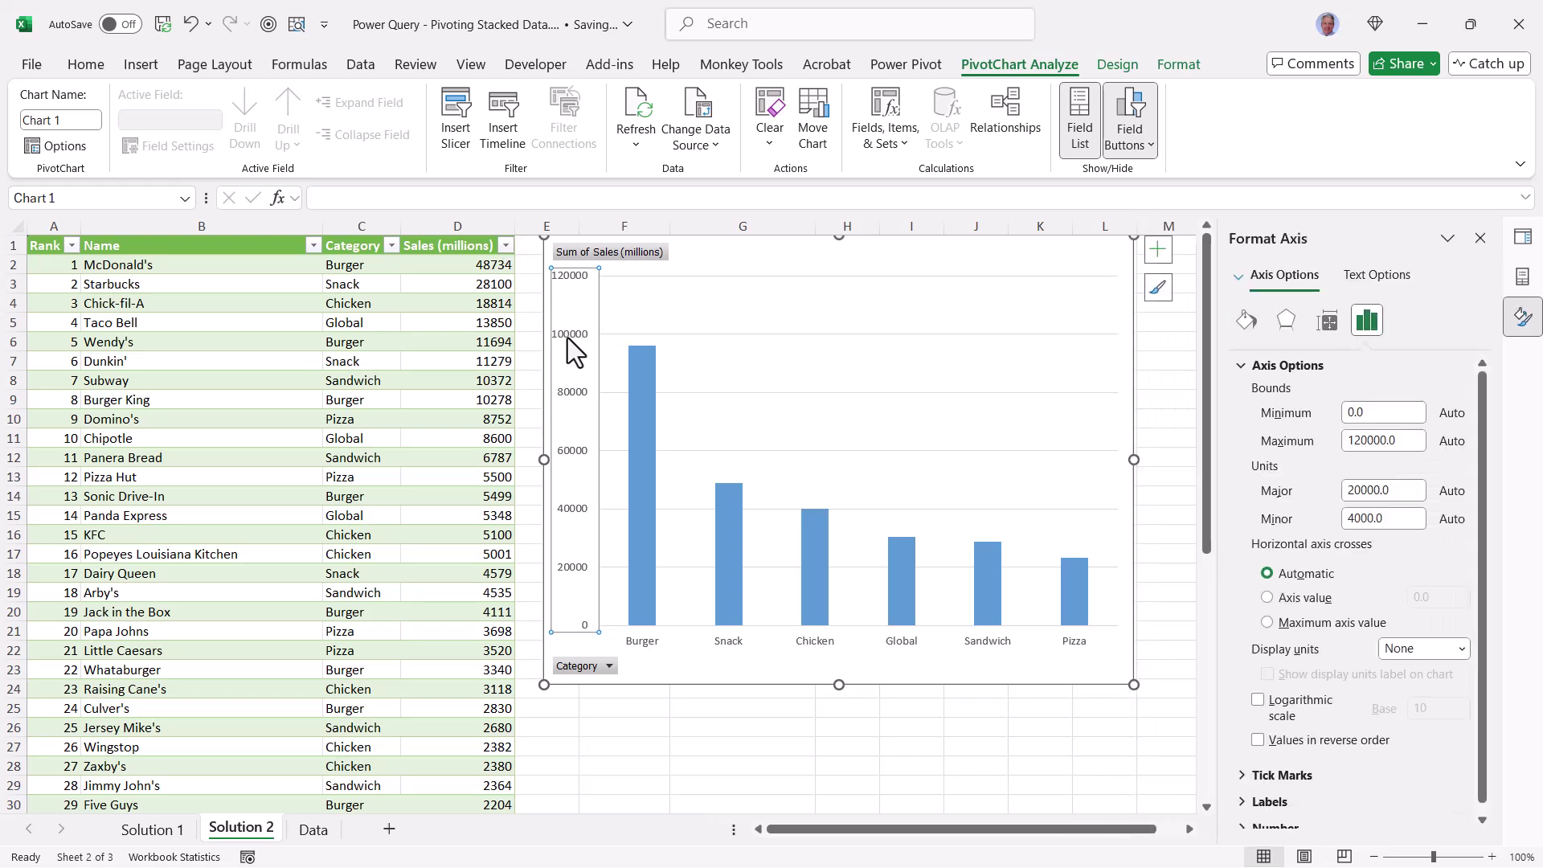
{"action": "left_click_drag", "start_coordinate": [1412, 441], "coordinate": [1302, 450]}
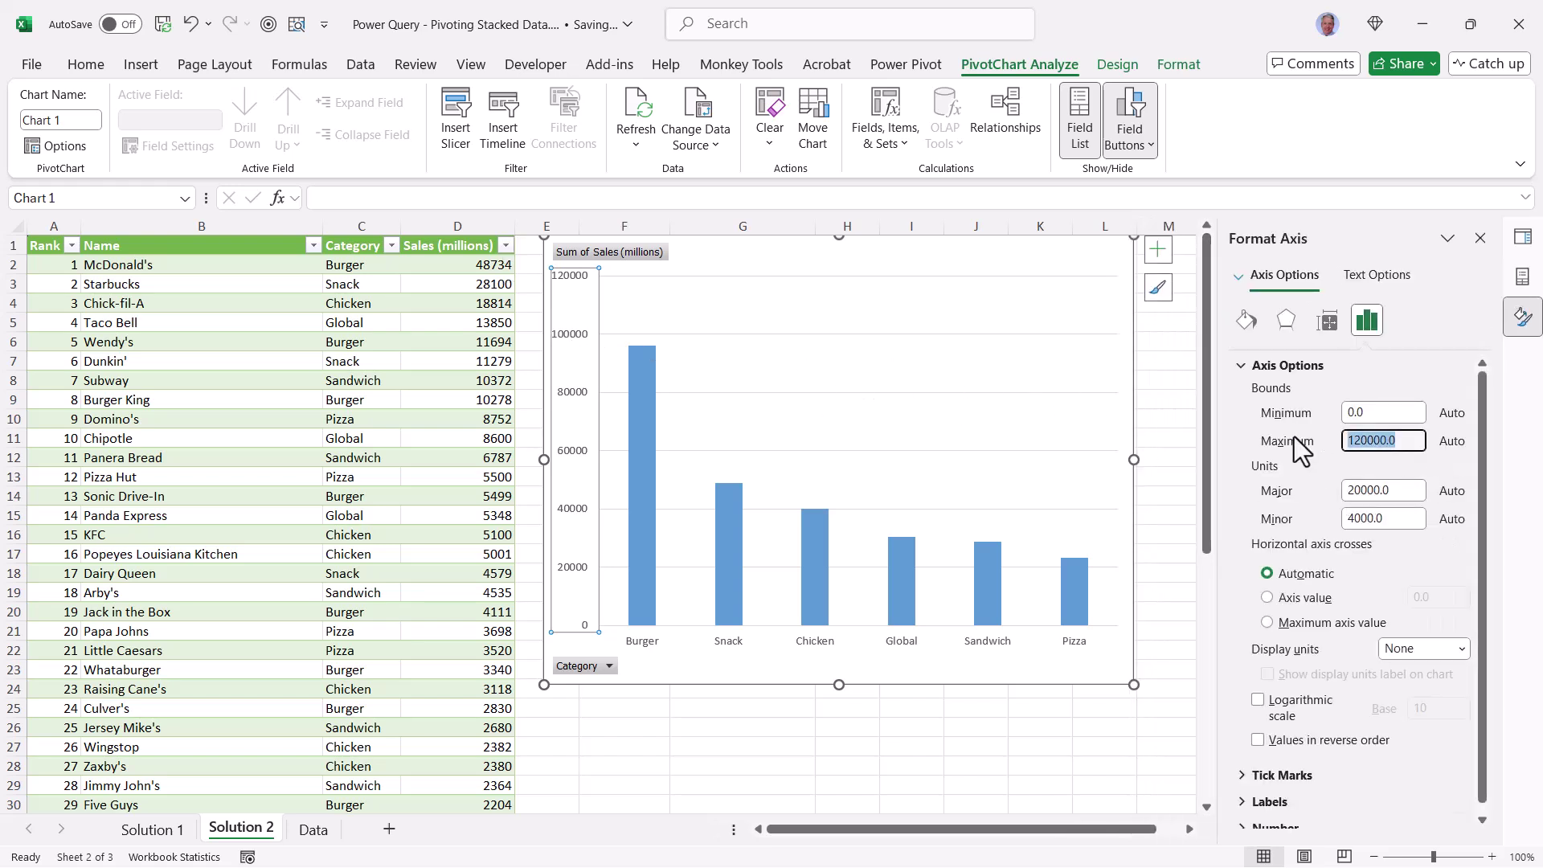
{"action": "type", "text": "100000"}
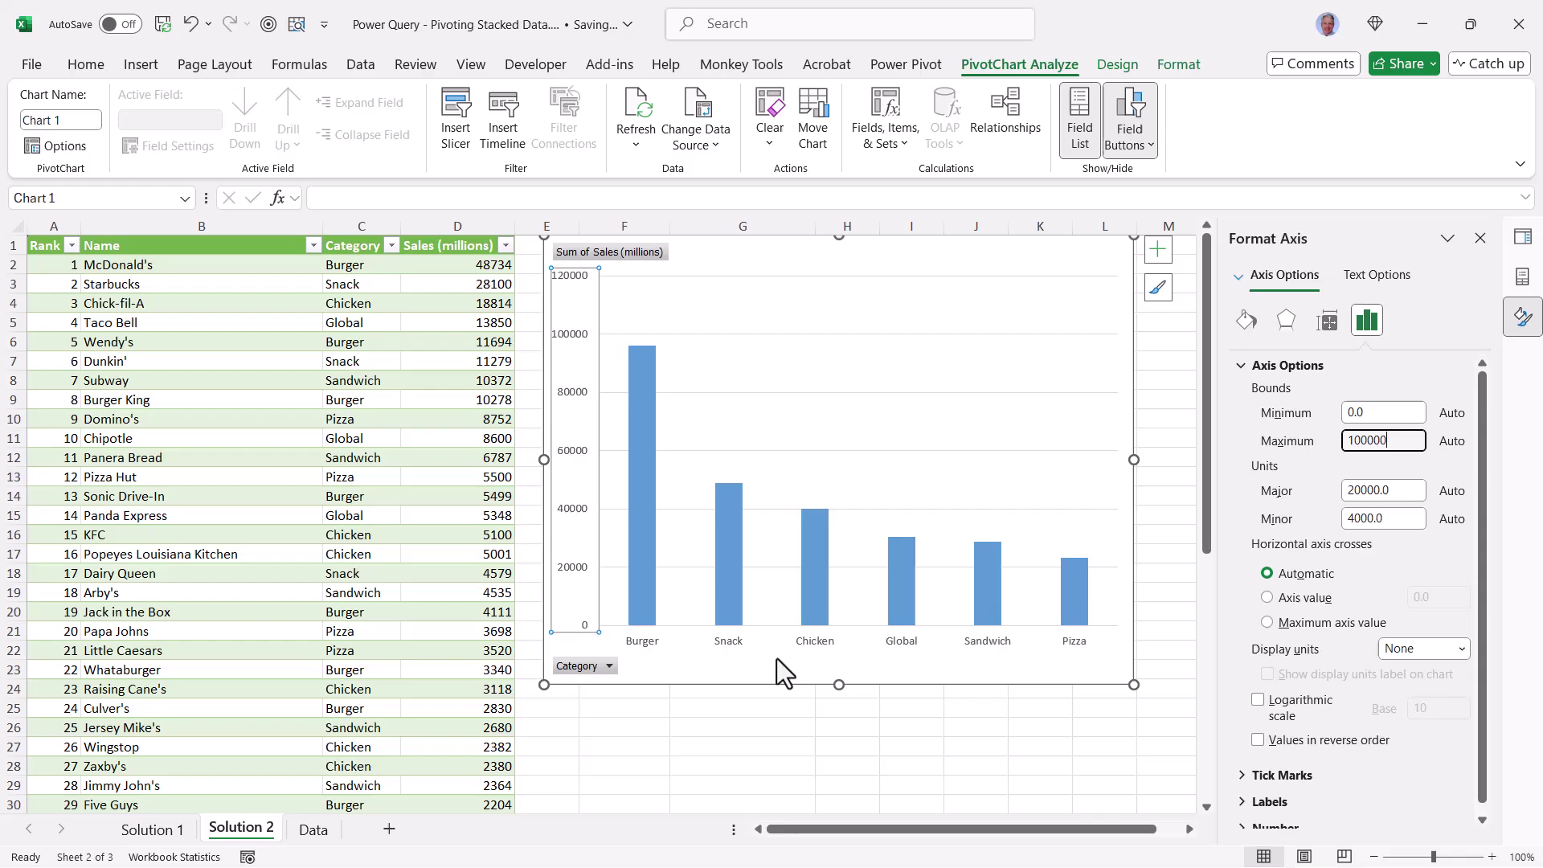
{"action": "key", "text": "Return"}
{"action": "key", "text": "Escape"}
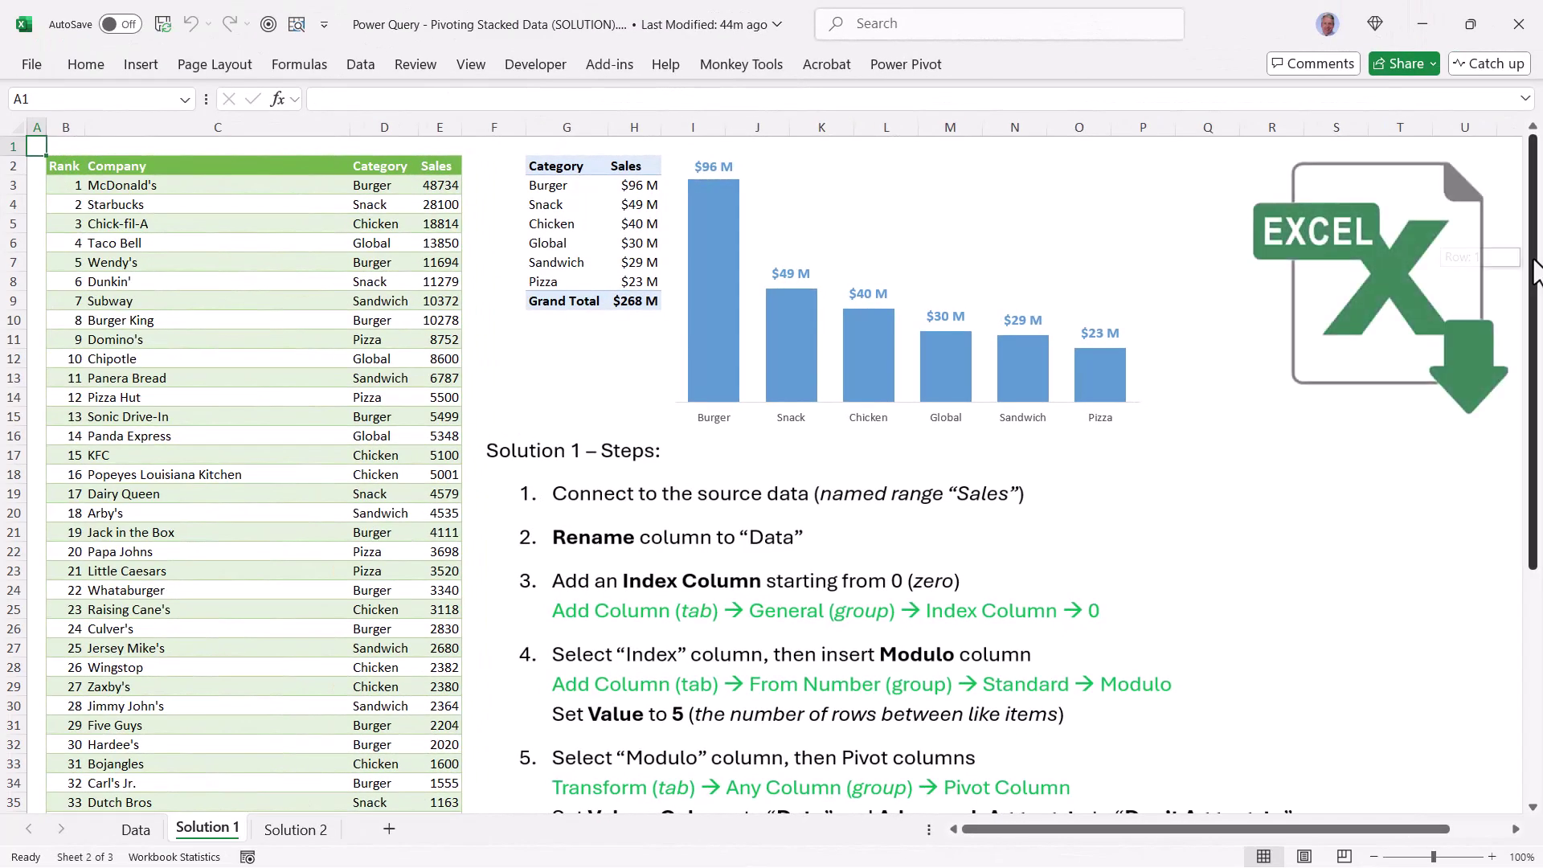
- Switch to the Solution 2 sheet to show its category sales chart and listed steps
{"action": "left_click_drag", "start_coordinate": [1534, 271], "coordinate": [1526, 407]}
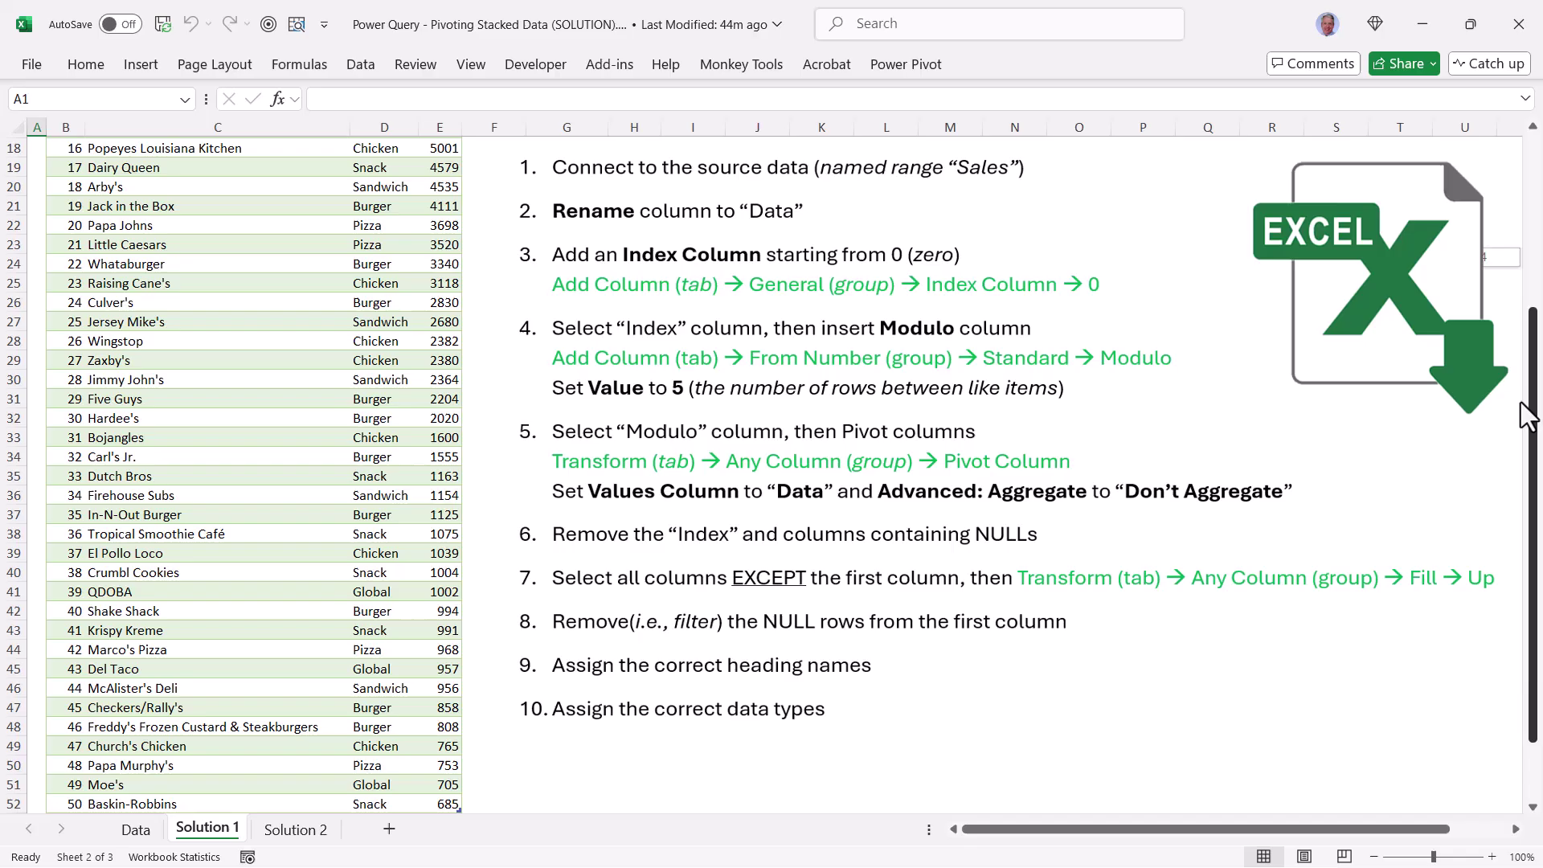
{"action": "left_click", "coordinate": [303, 832]}
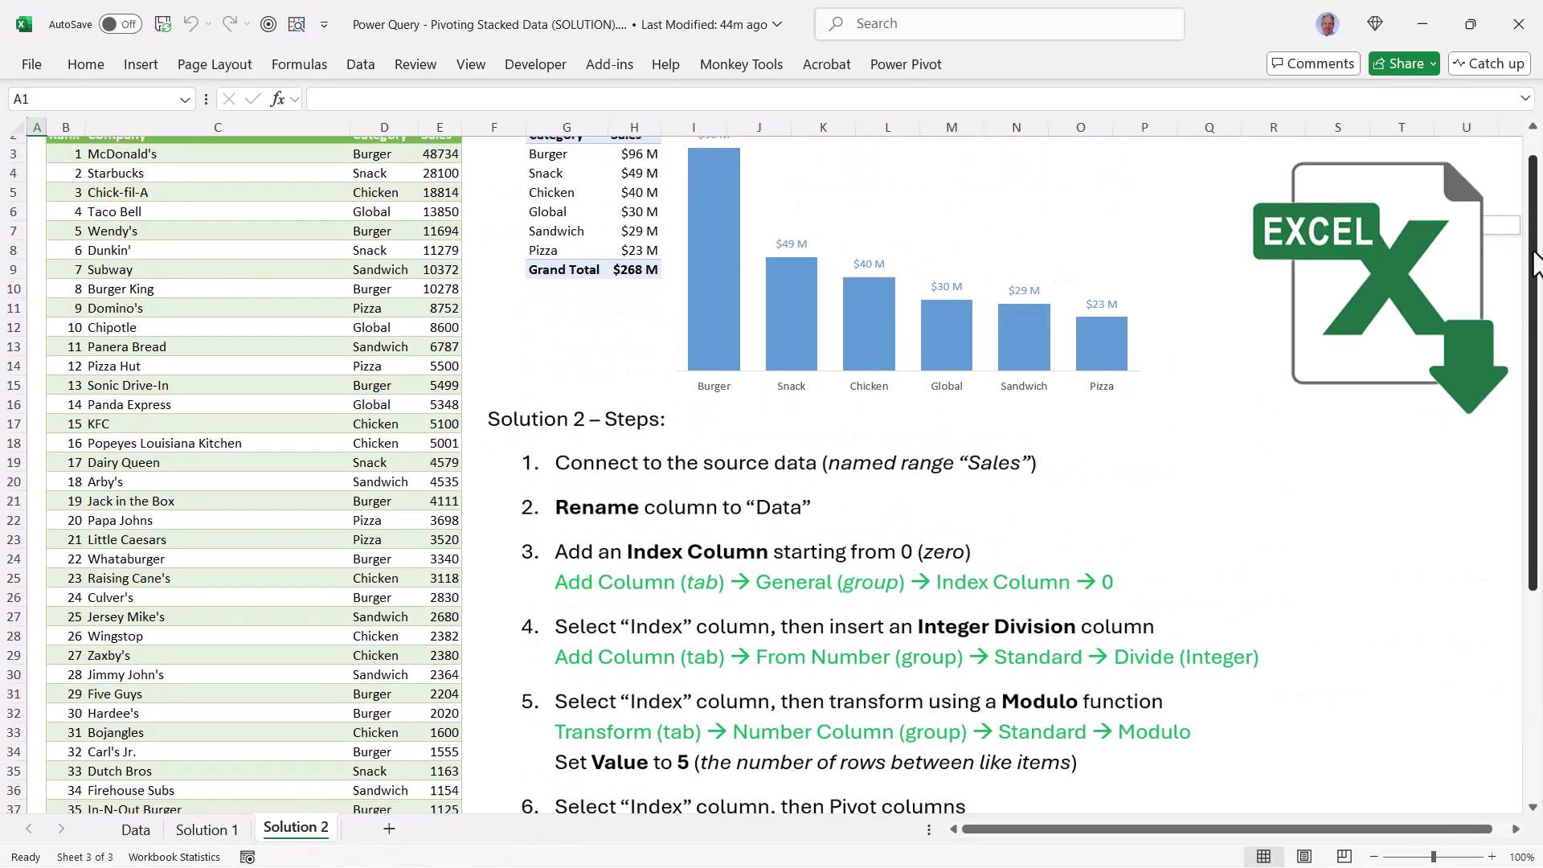
{"action": "left_click_drag", "start_coordinate": [1533, 257], "coordinate": [1503, 180]}
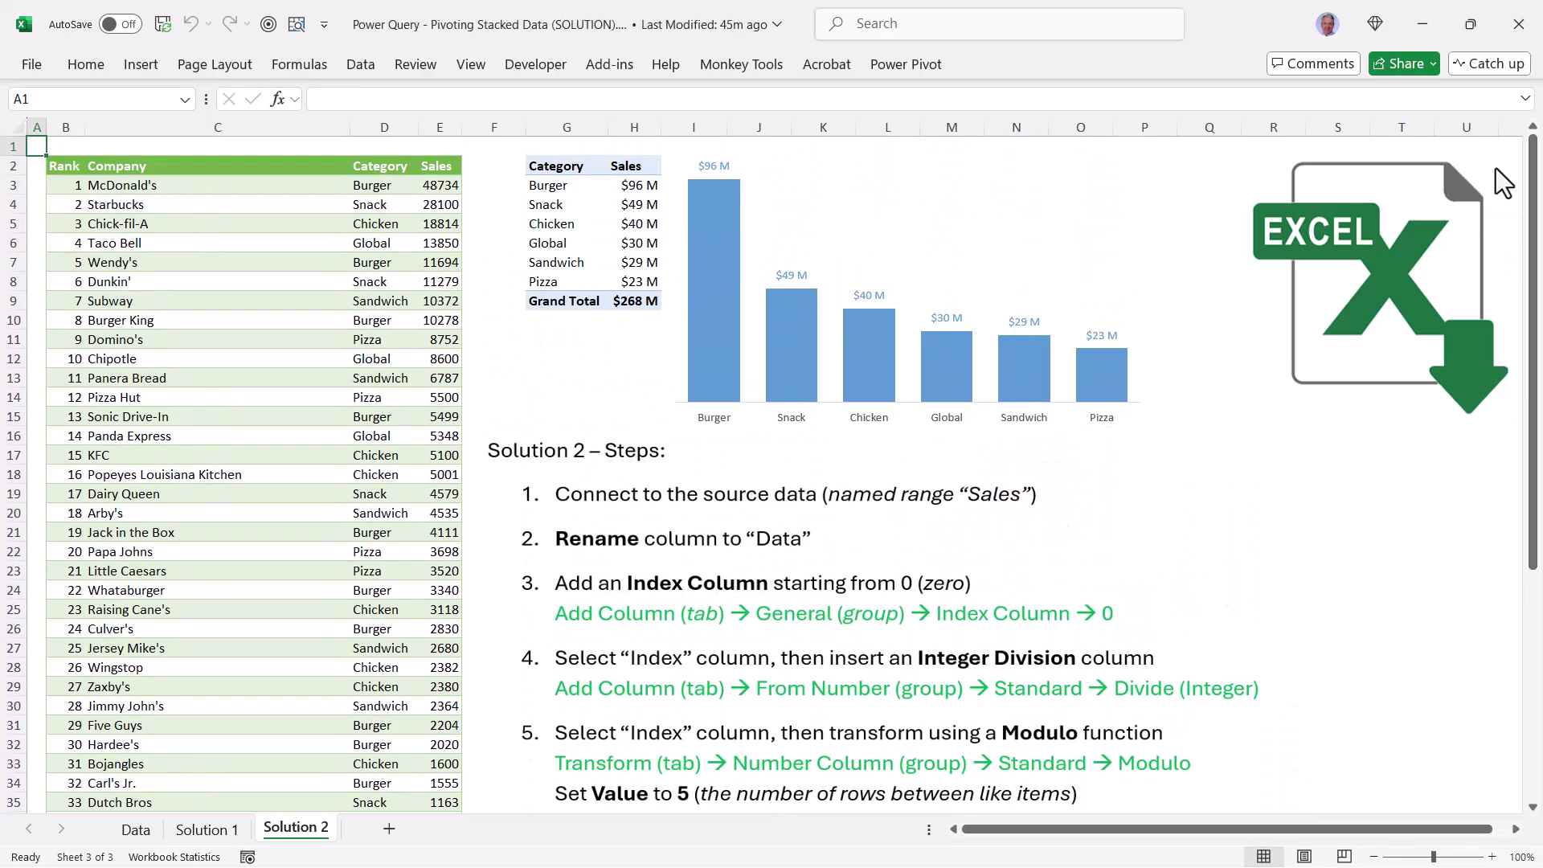